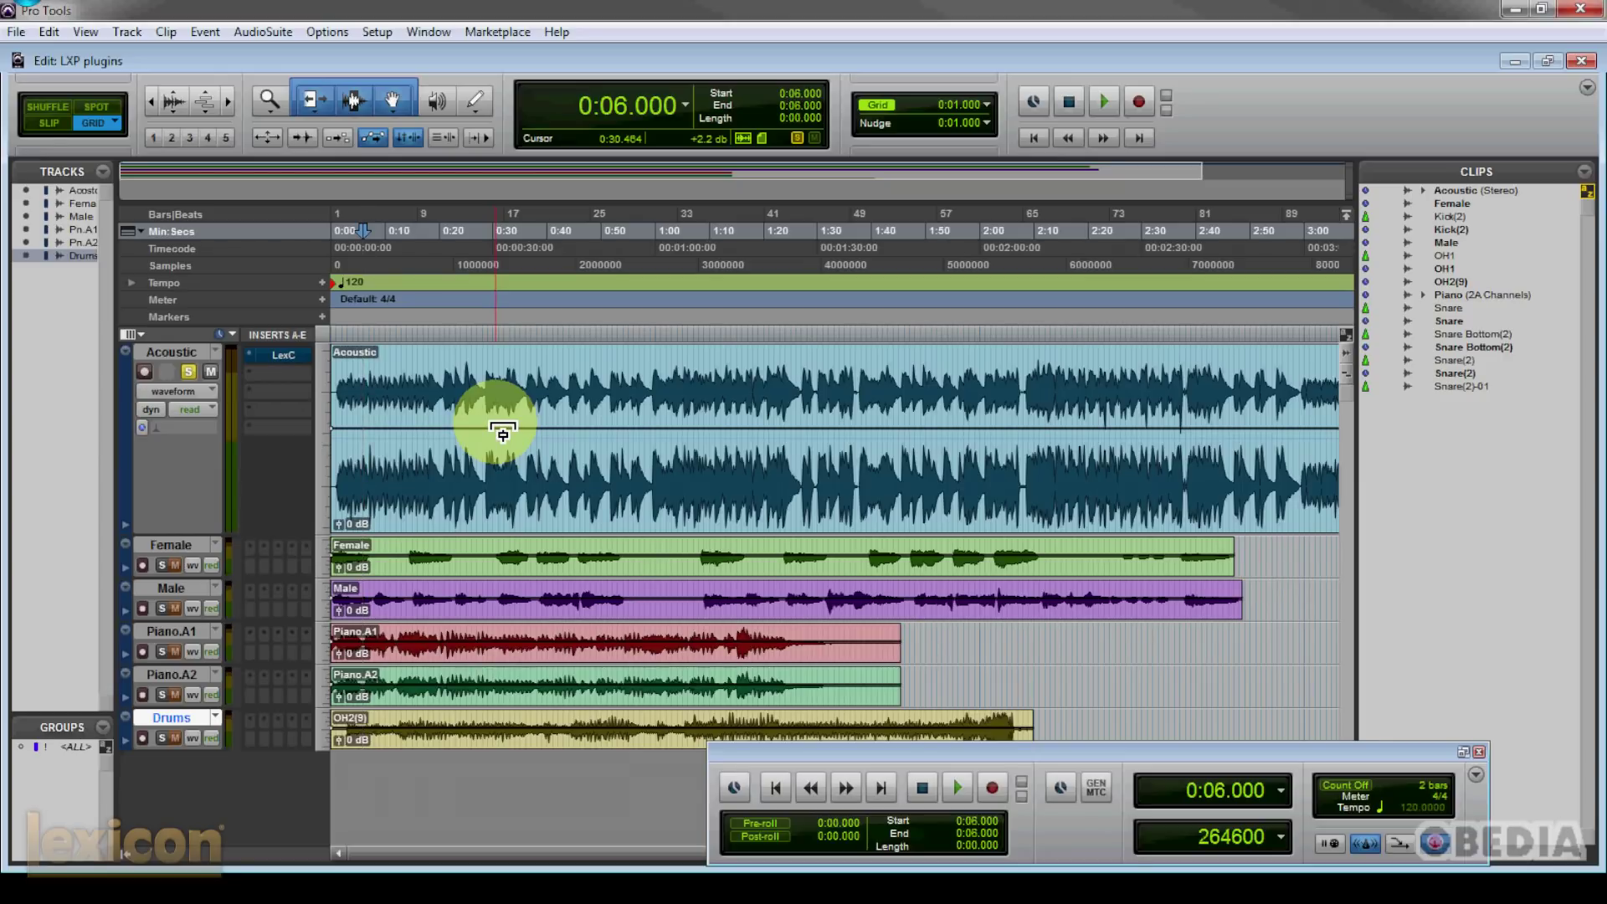
- Open the LexChamber insert on the Acoustic track and view the plugin's version information
left_click(285, 355)
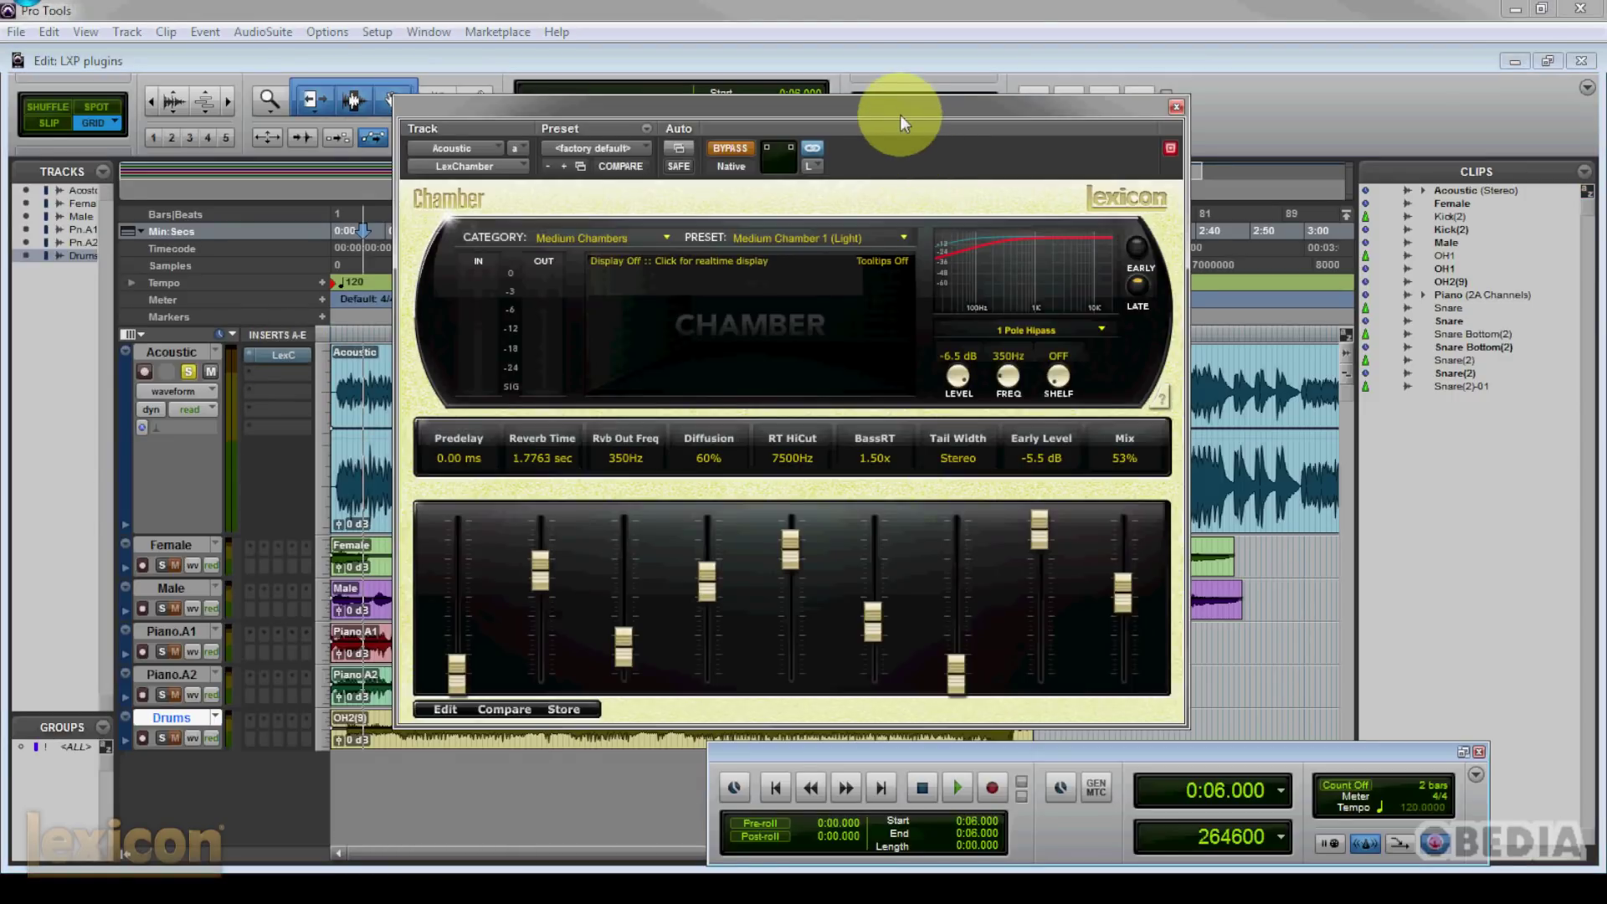
left_click_drag(897, 111, 898, 107)
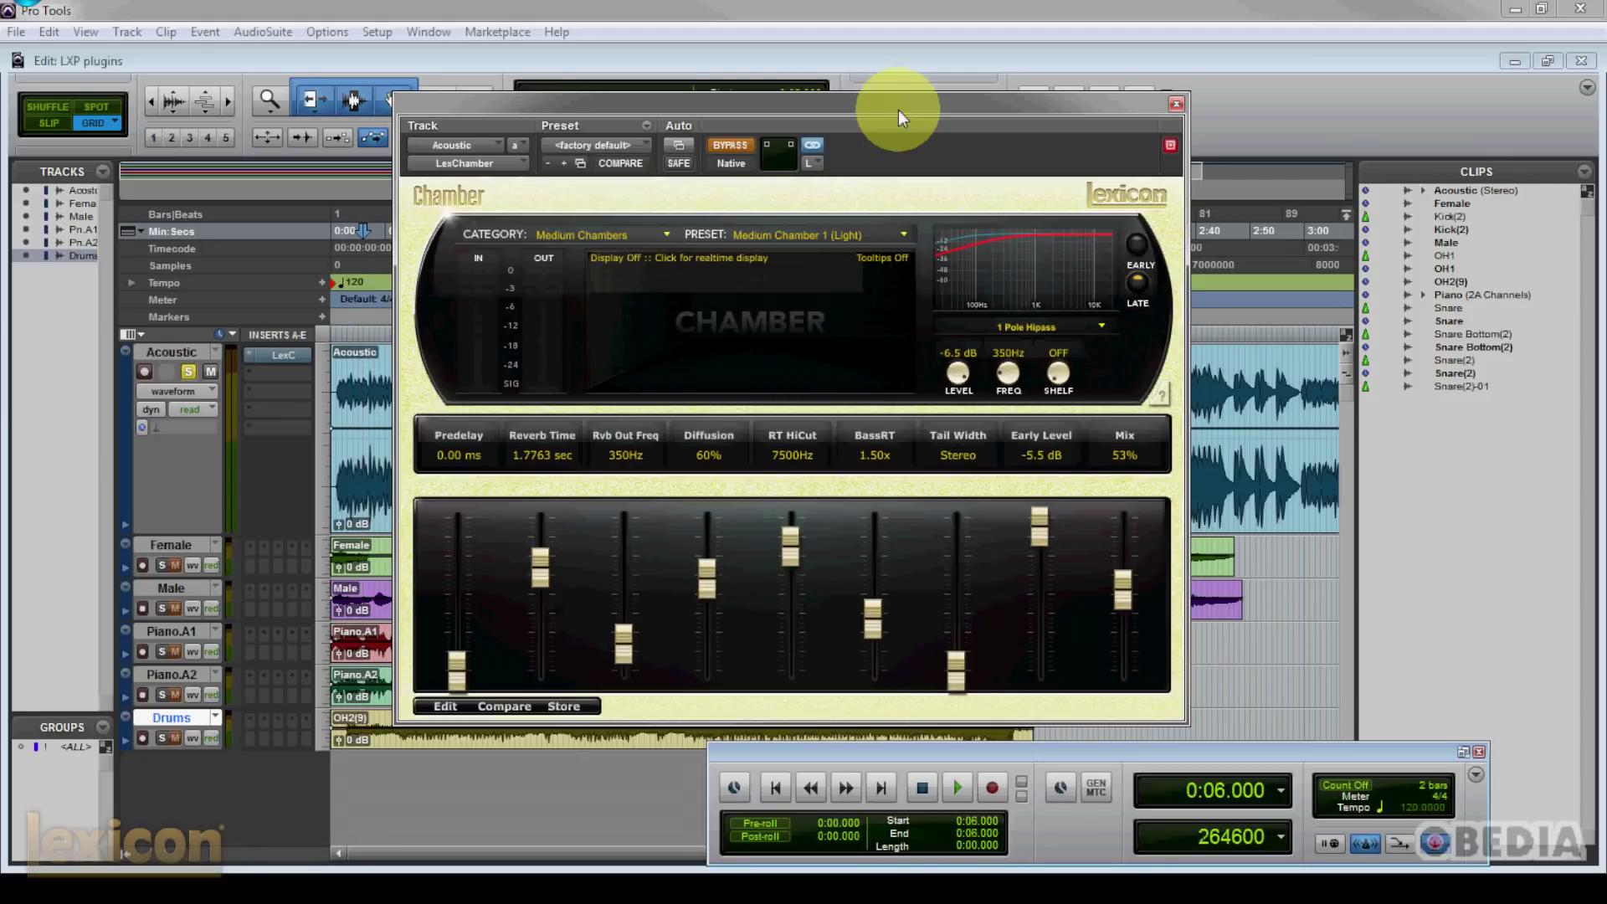
left_click_drag(898, 109, 895, 117)
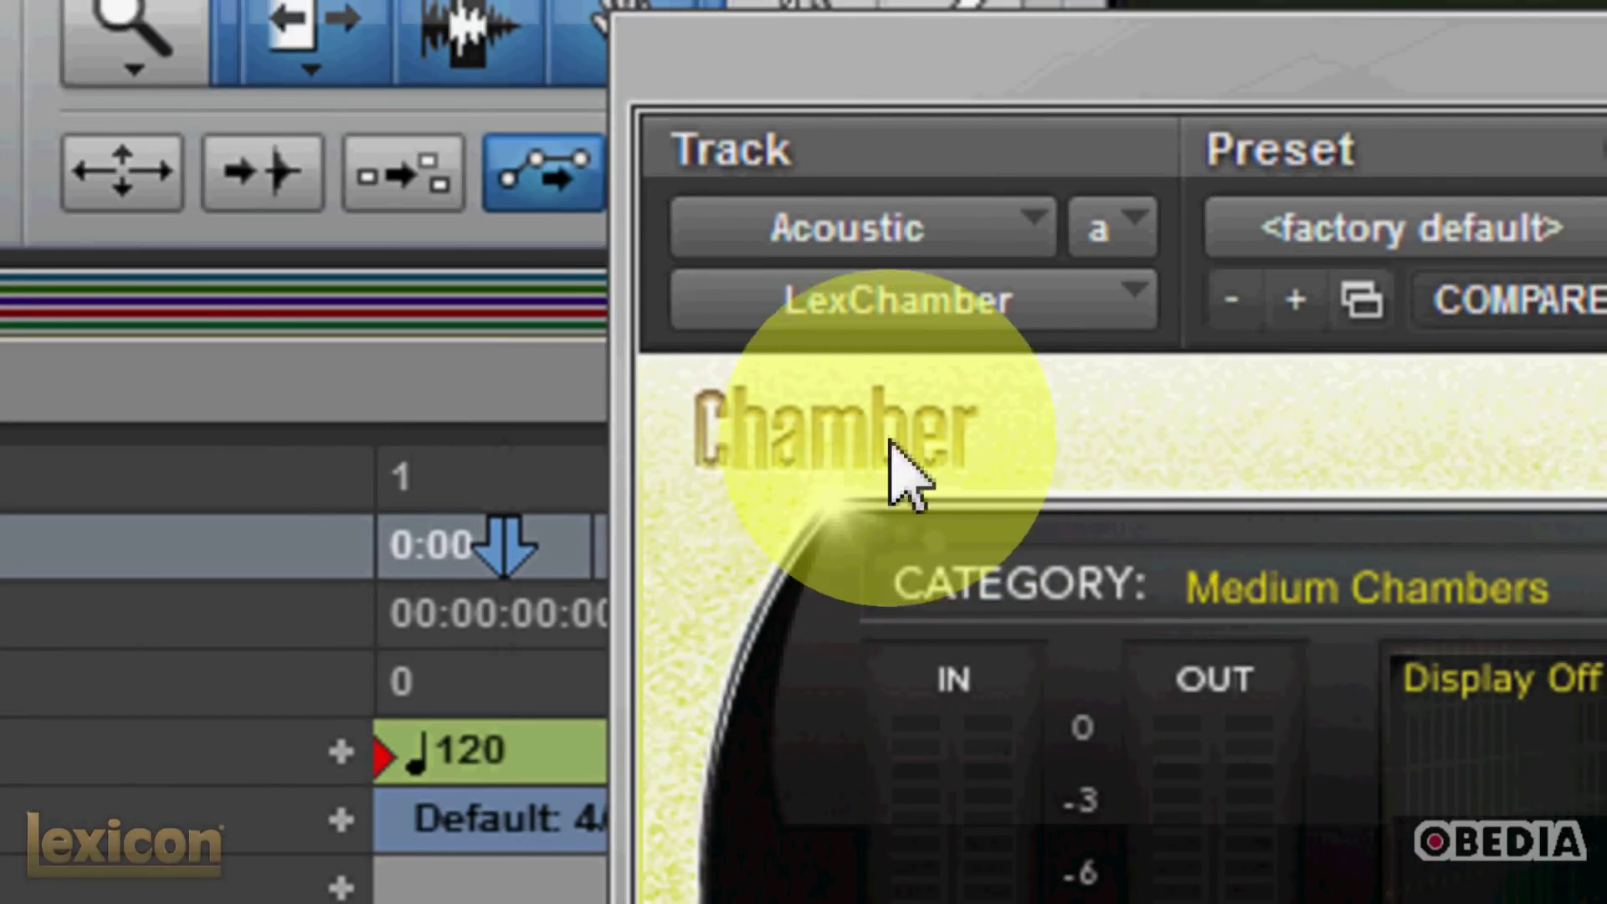
left_click(904, 465)
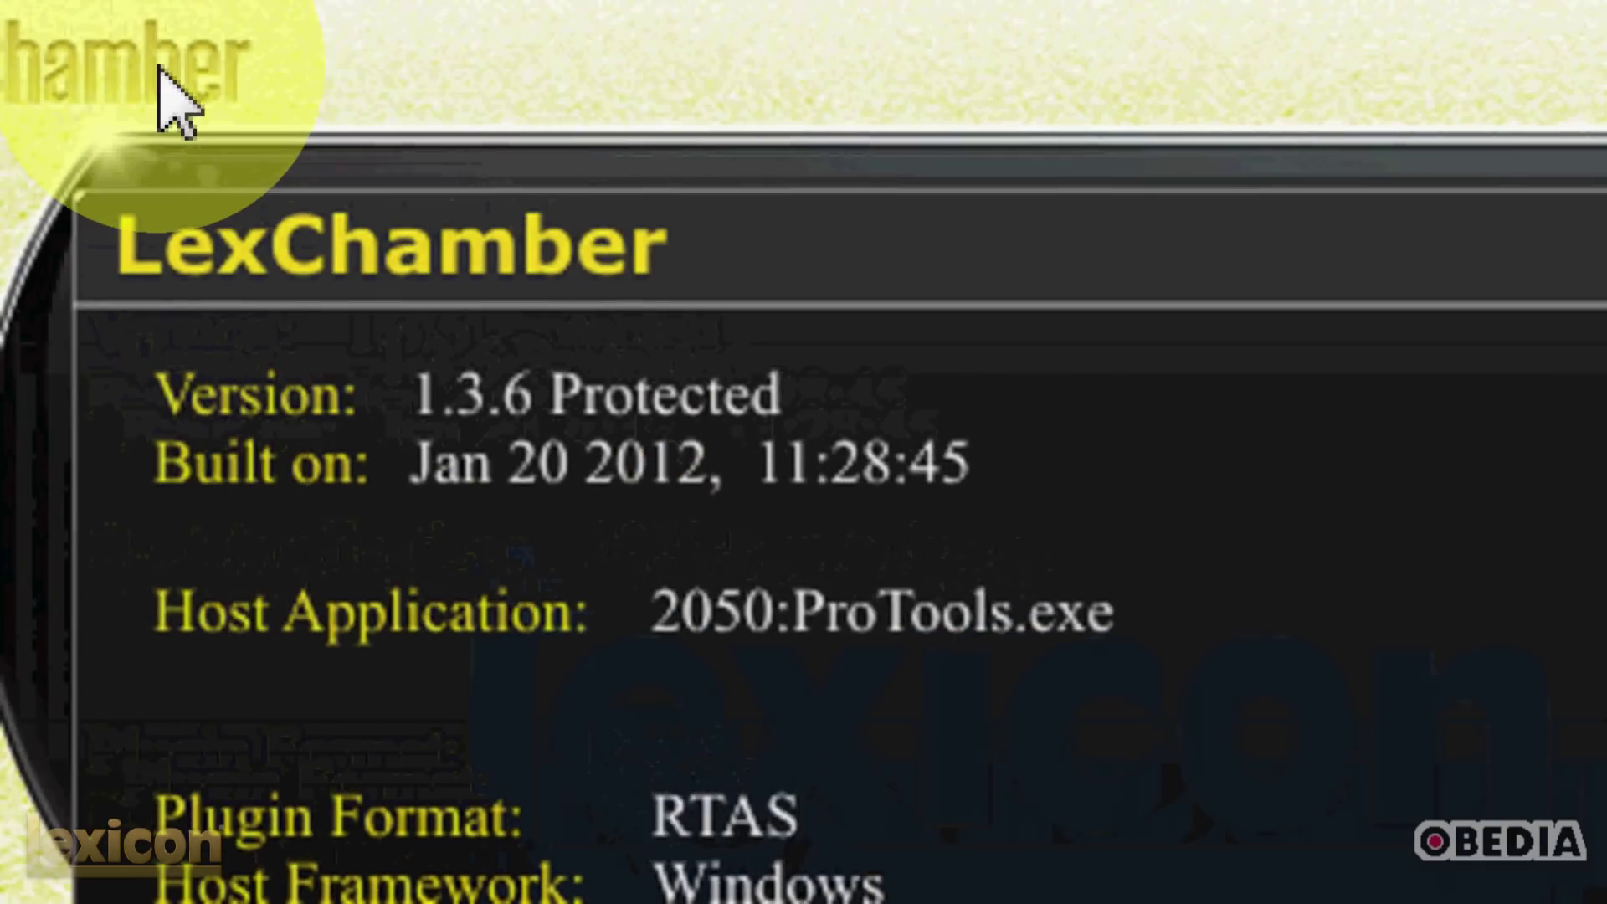
left_click(161, 89)
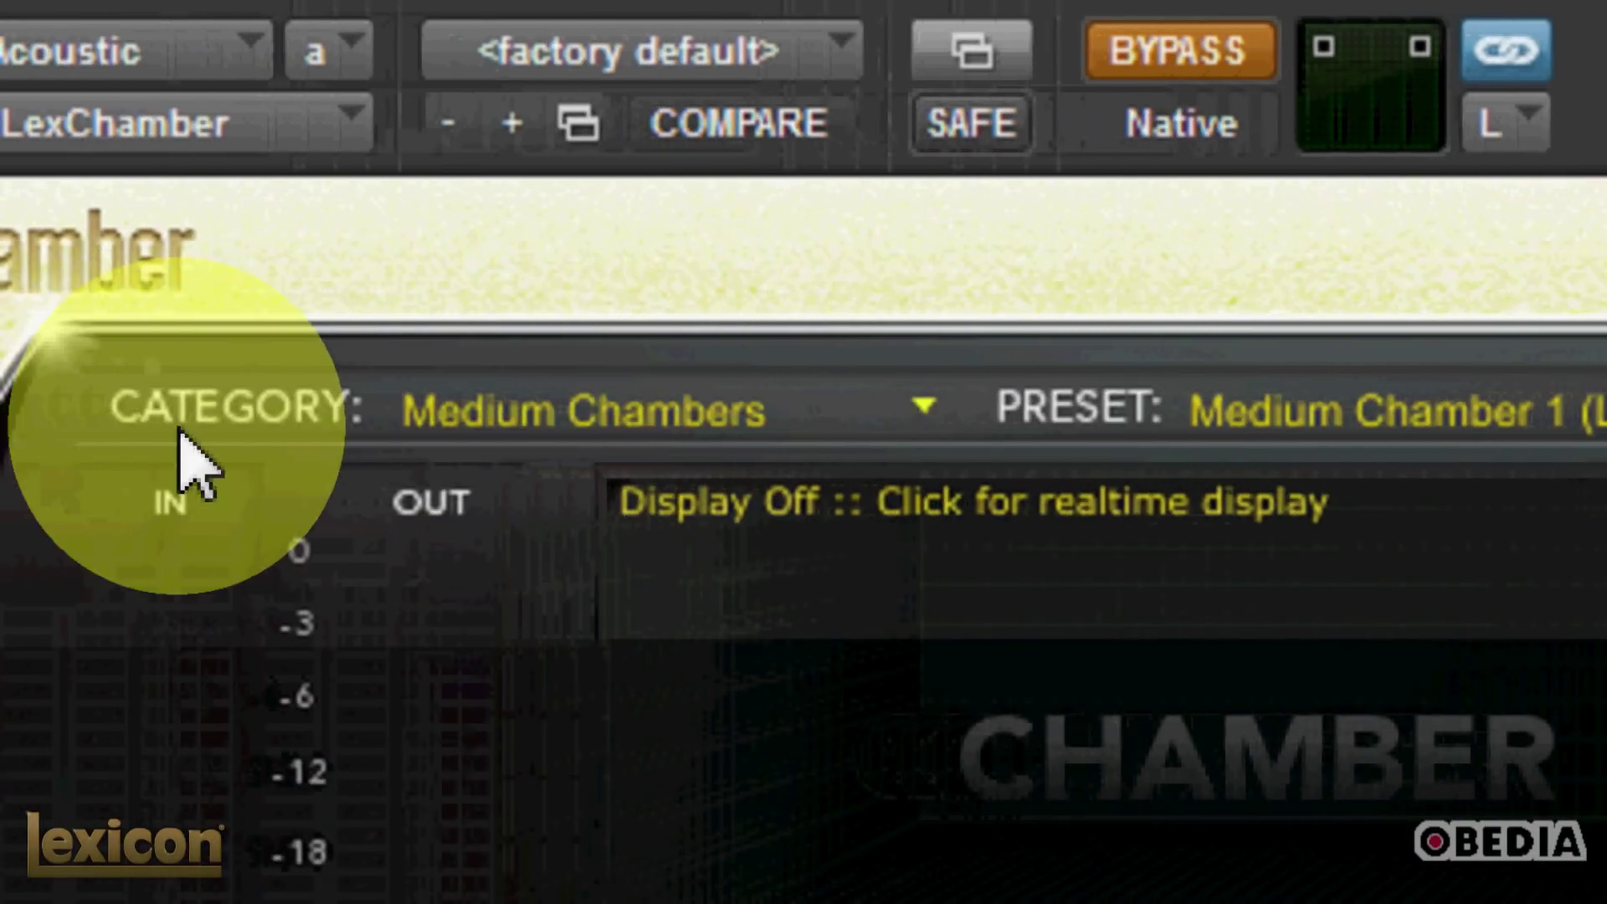
- Examine the available chamber categories and the presets offered in the Medium Chambers category
left_click(923, 405)
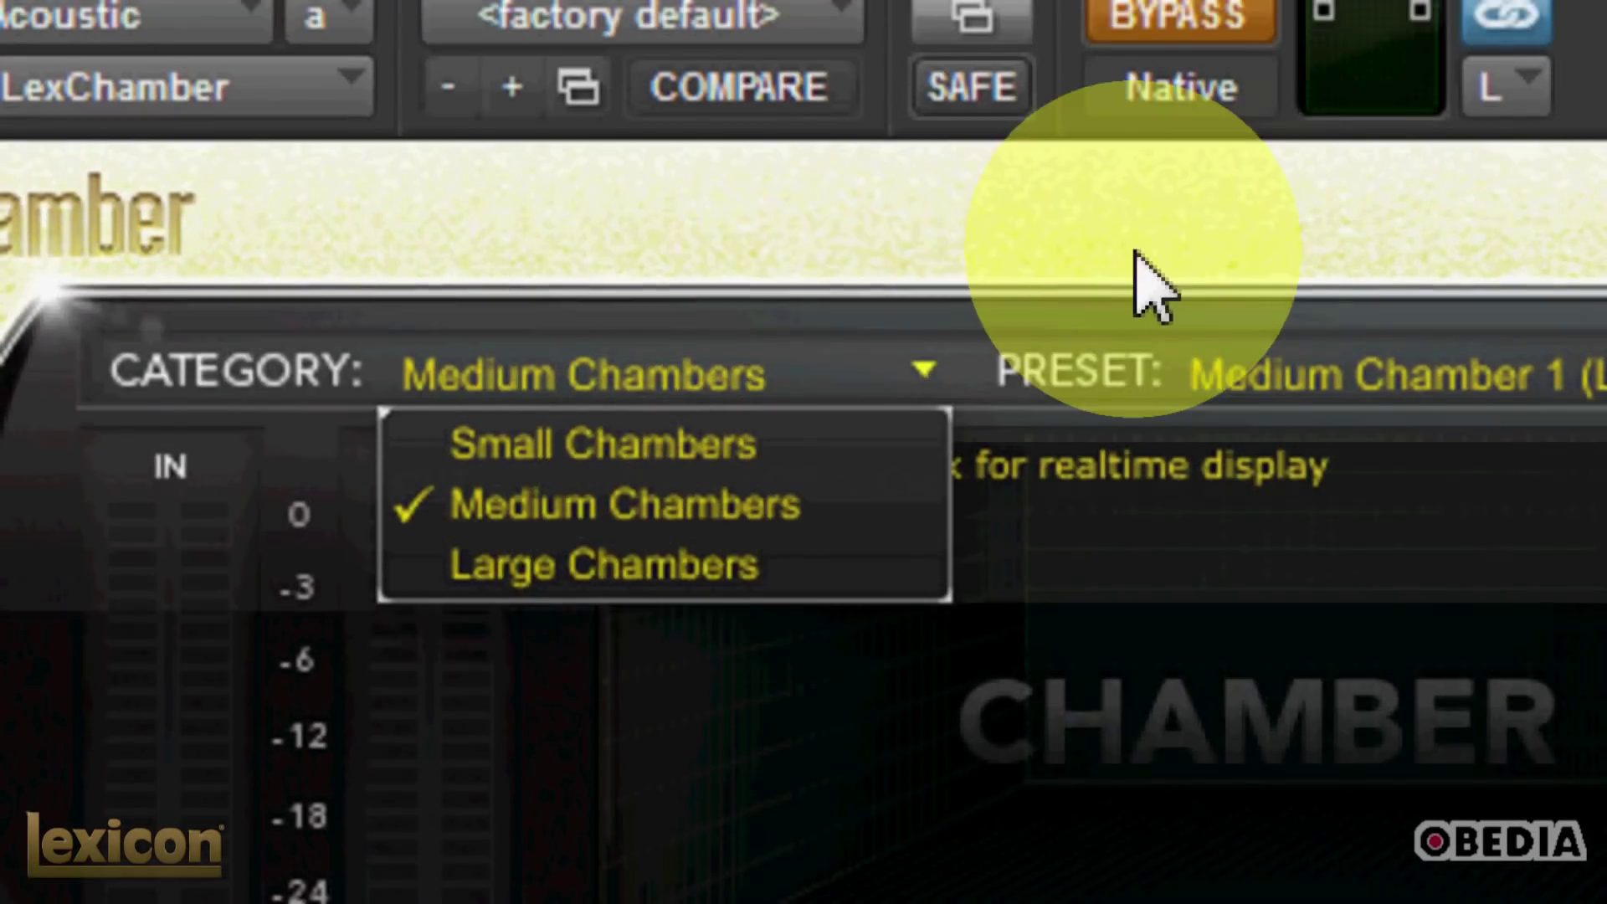
left_click(1289, 243)
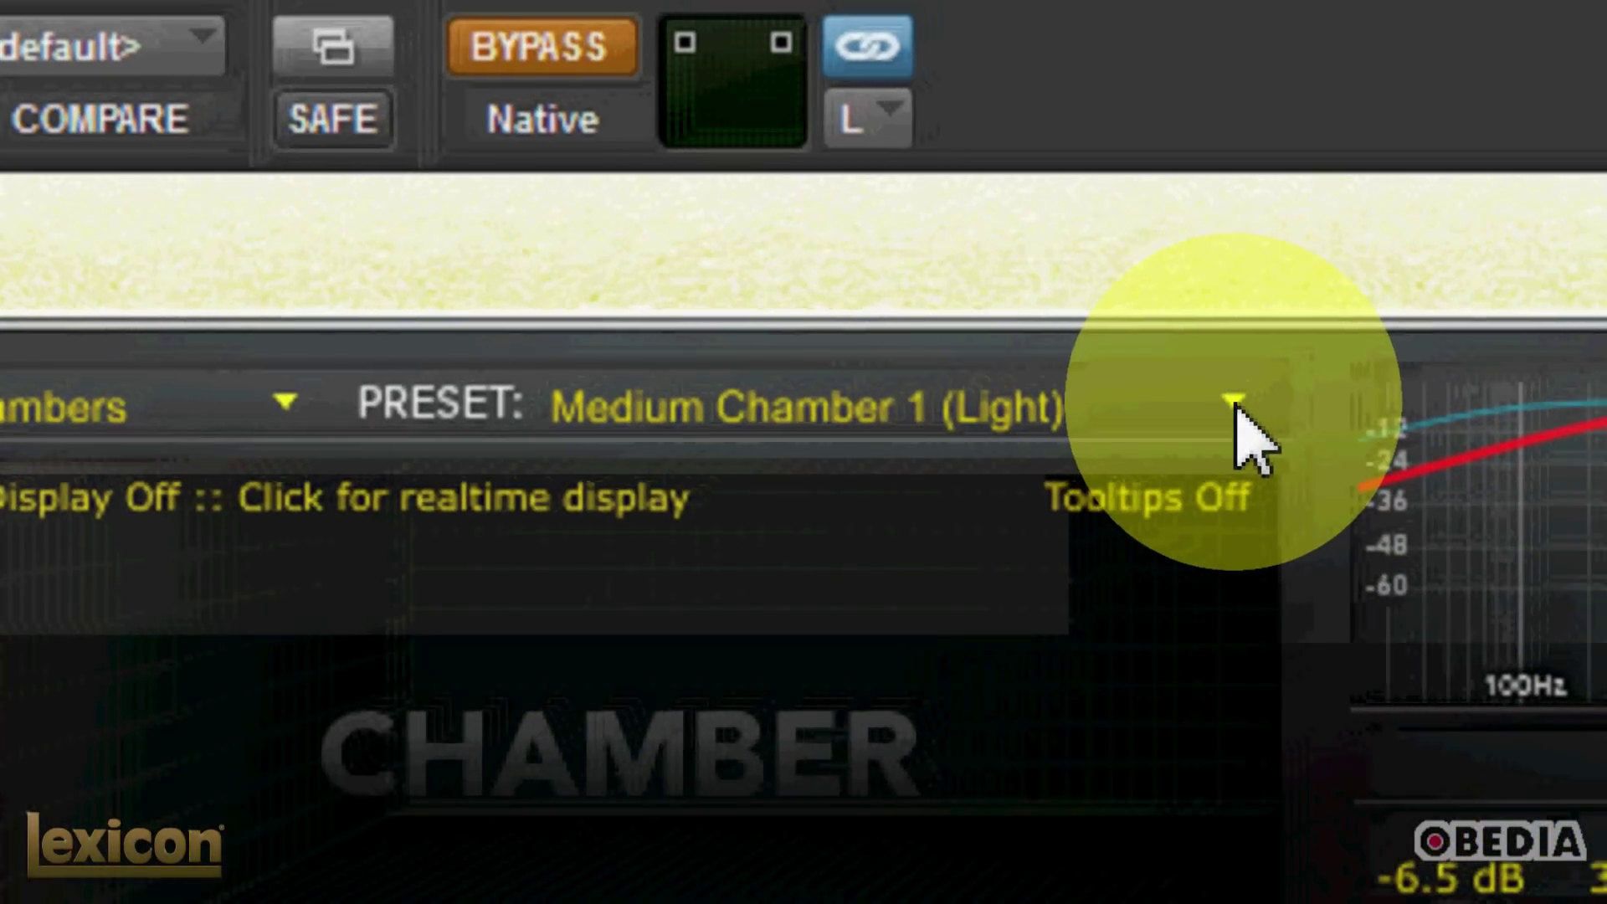
left_click(1208, 408)
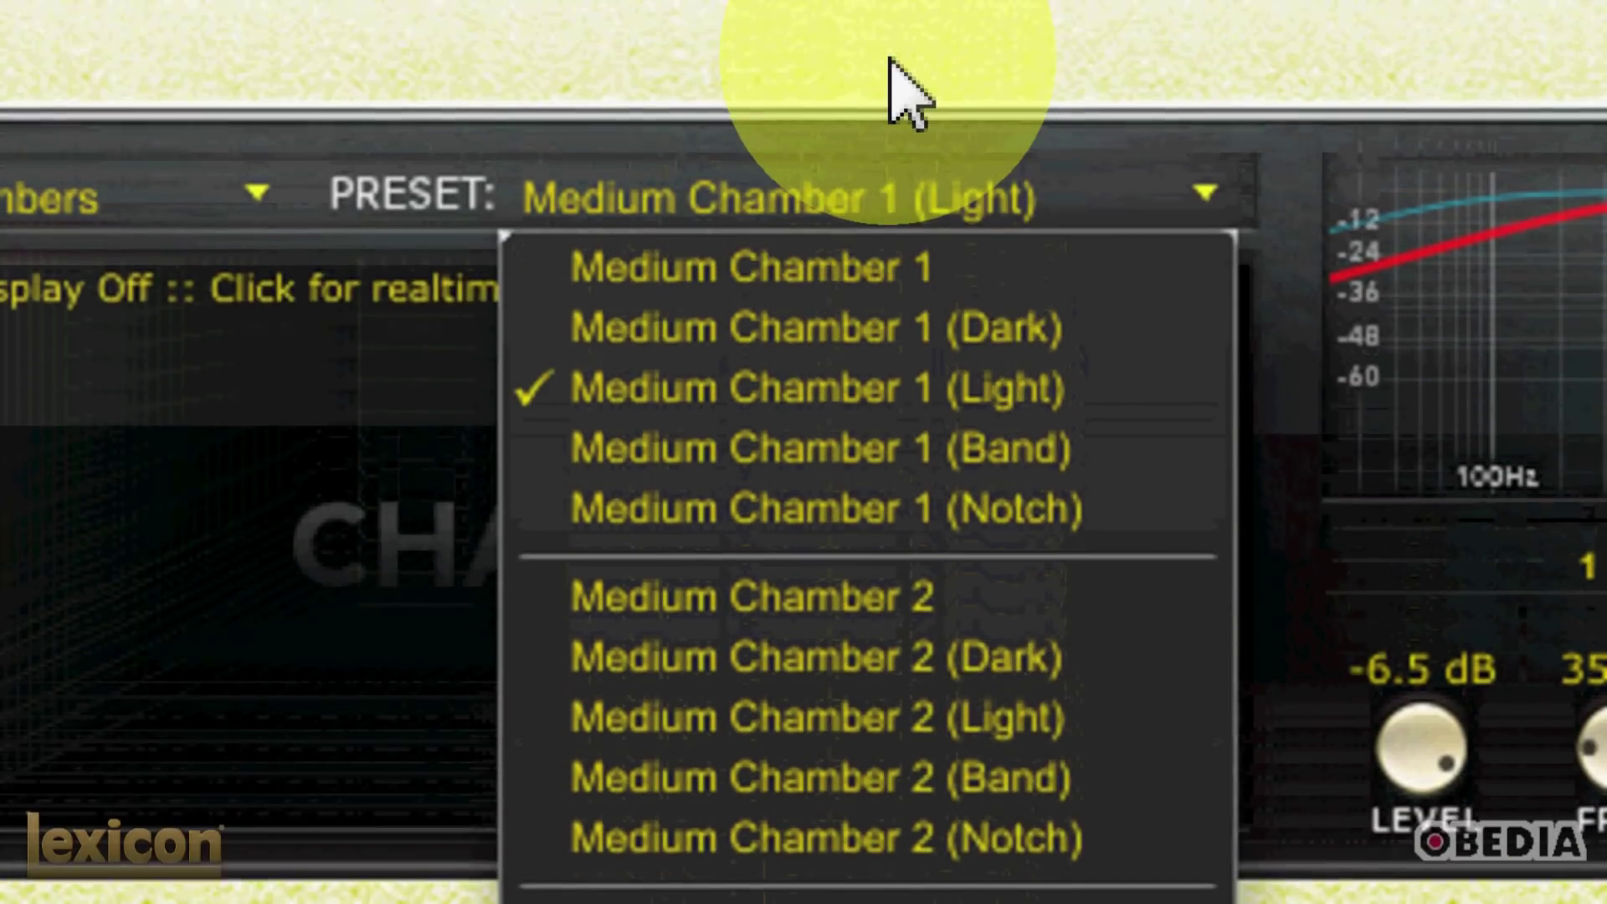
left_click(891, 63)
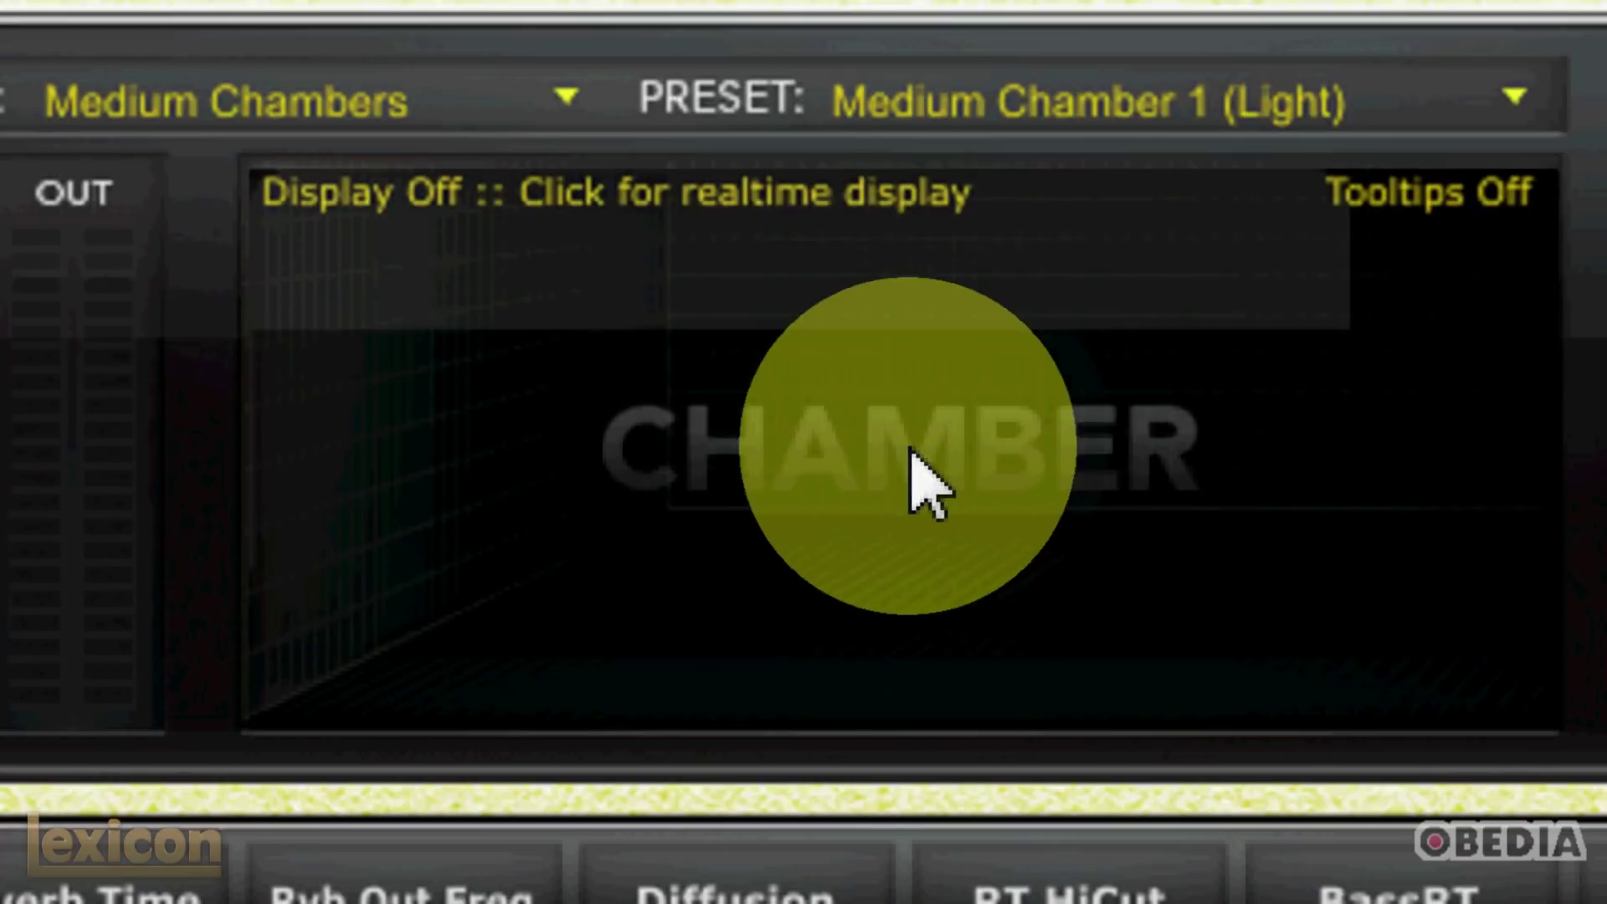
- Cycle the Chamber plugin's realtime display through its multiband and frequency views and back to off
left_click(911, 453)
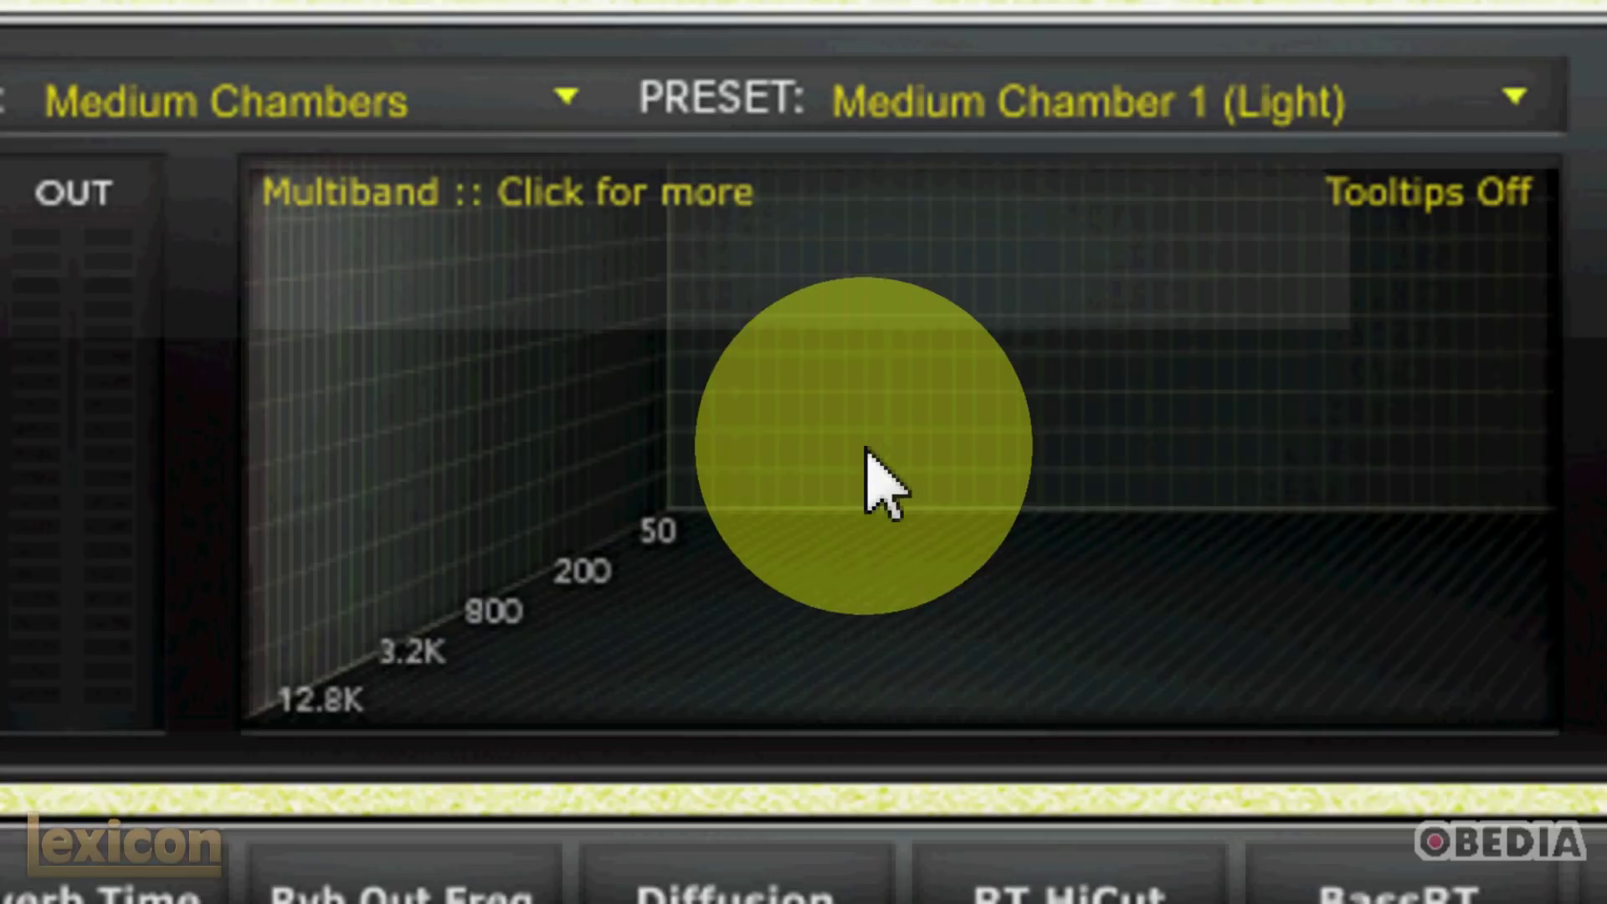
left_click(930, 445)
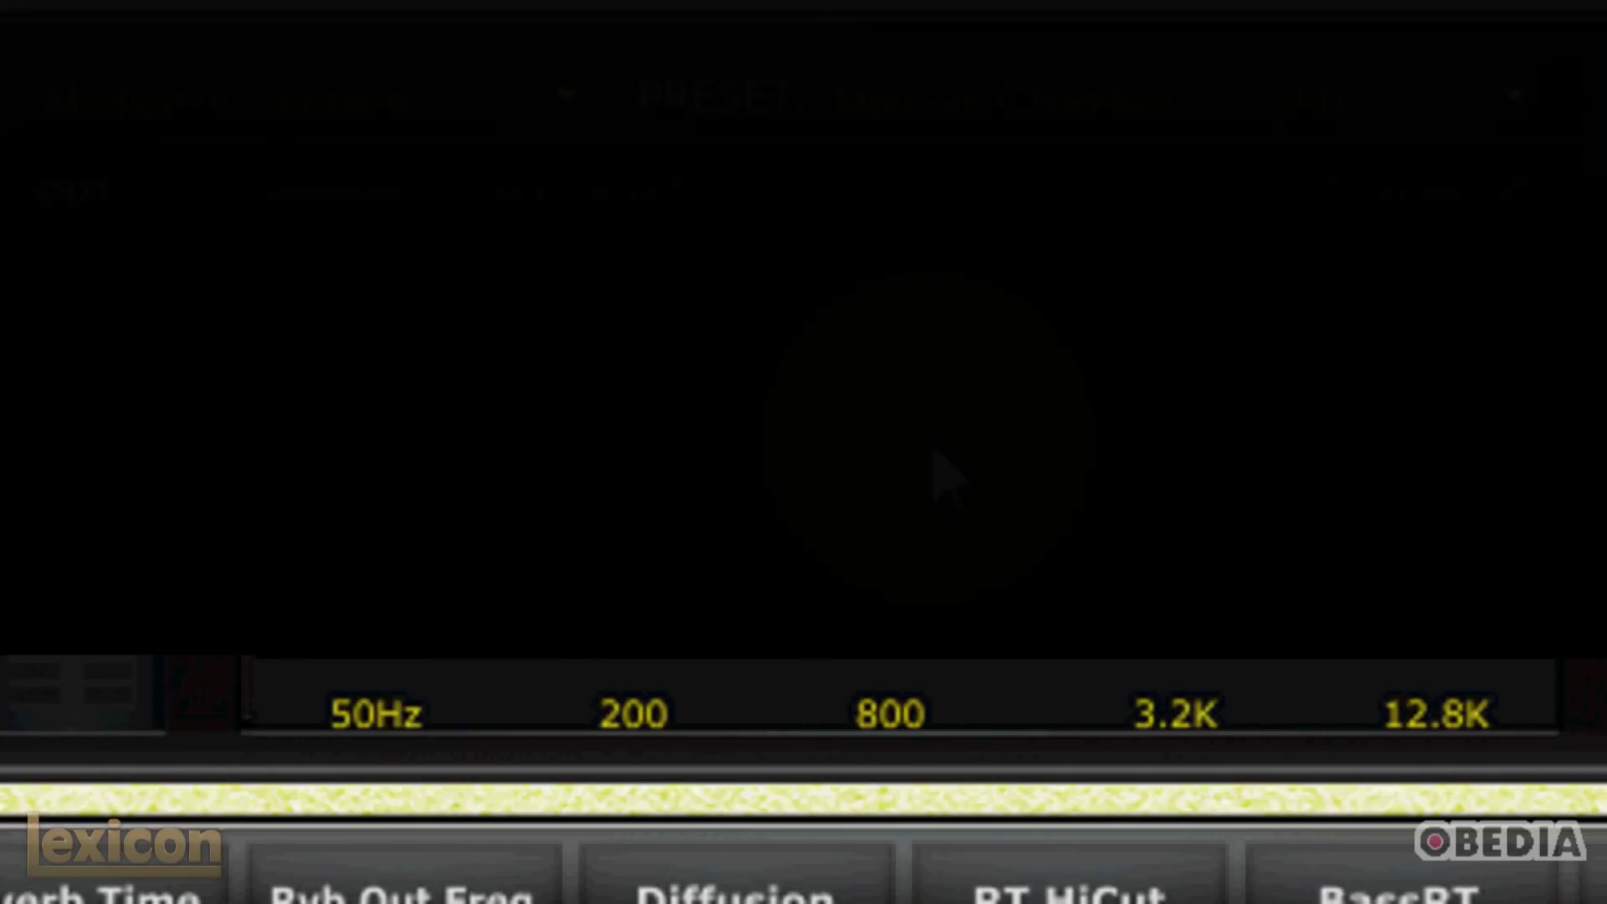
left_click(929, 444)
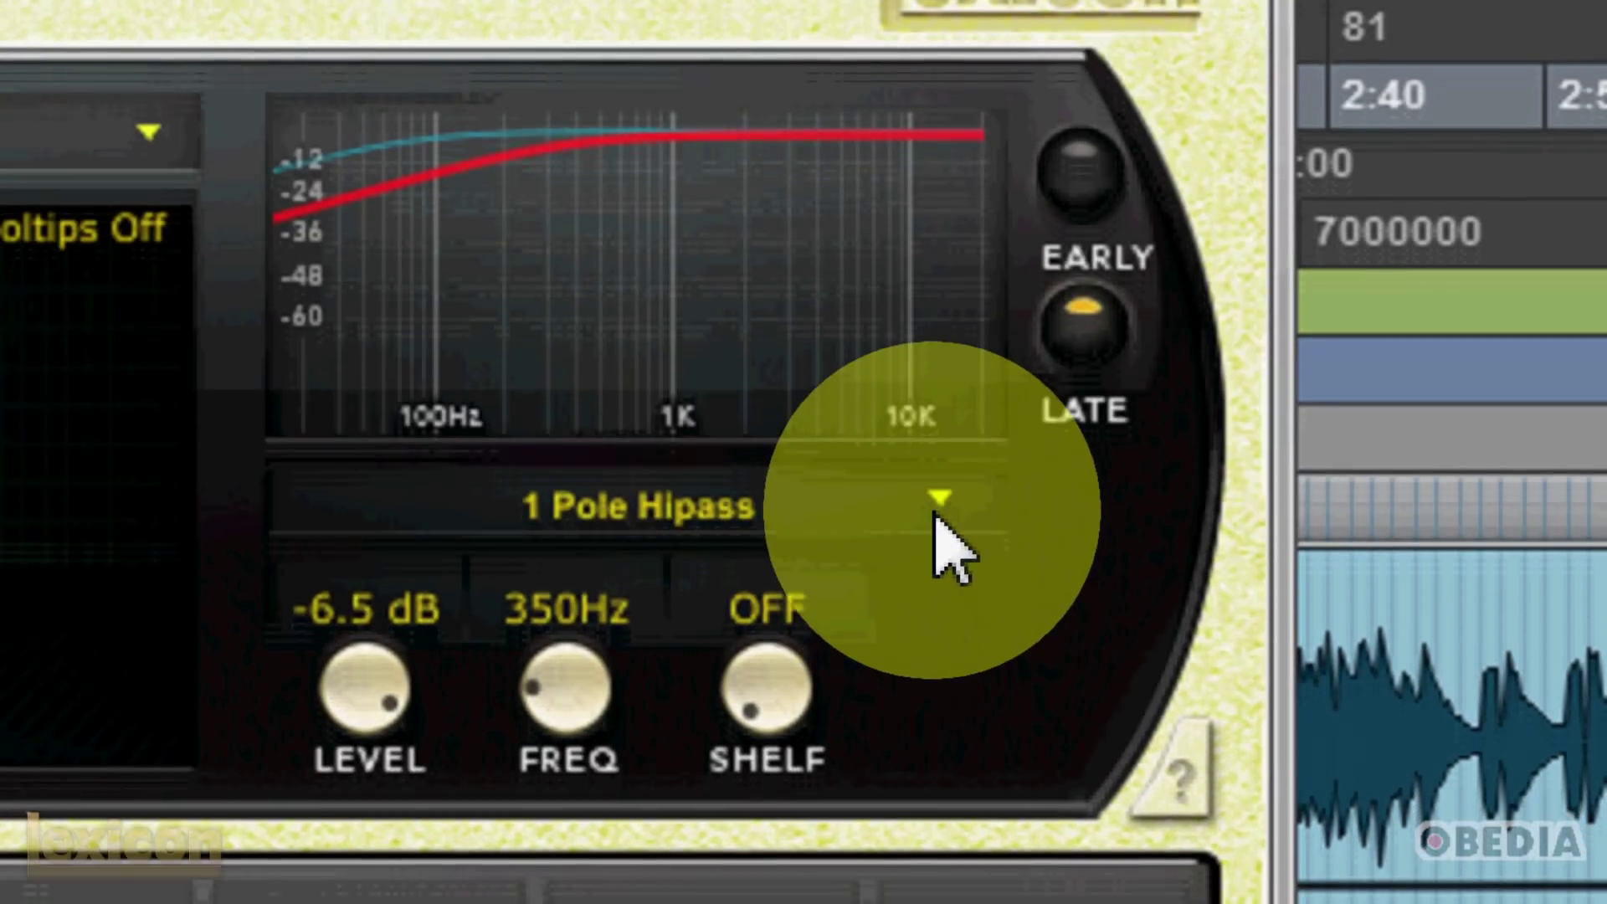
- Check the late reverb filter types, and set the filter's frequency to 950 Hz and its level to -12.0 dB
left_click(938, 500)
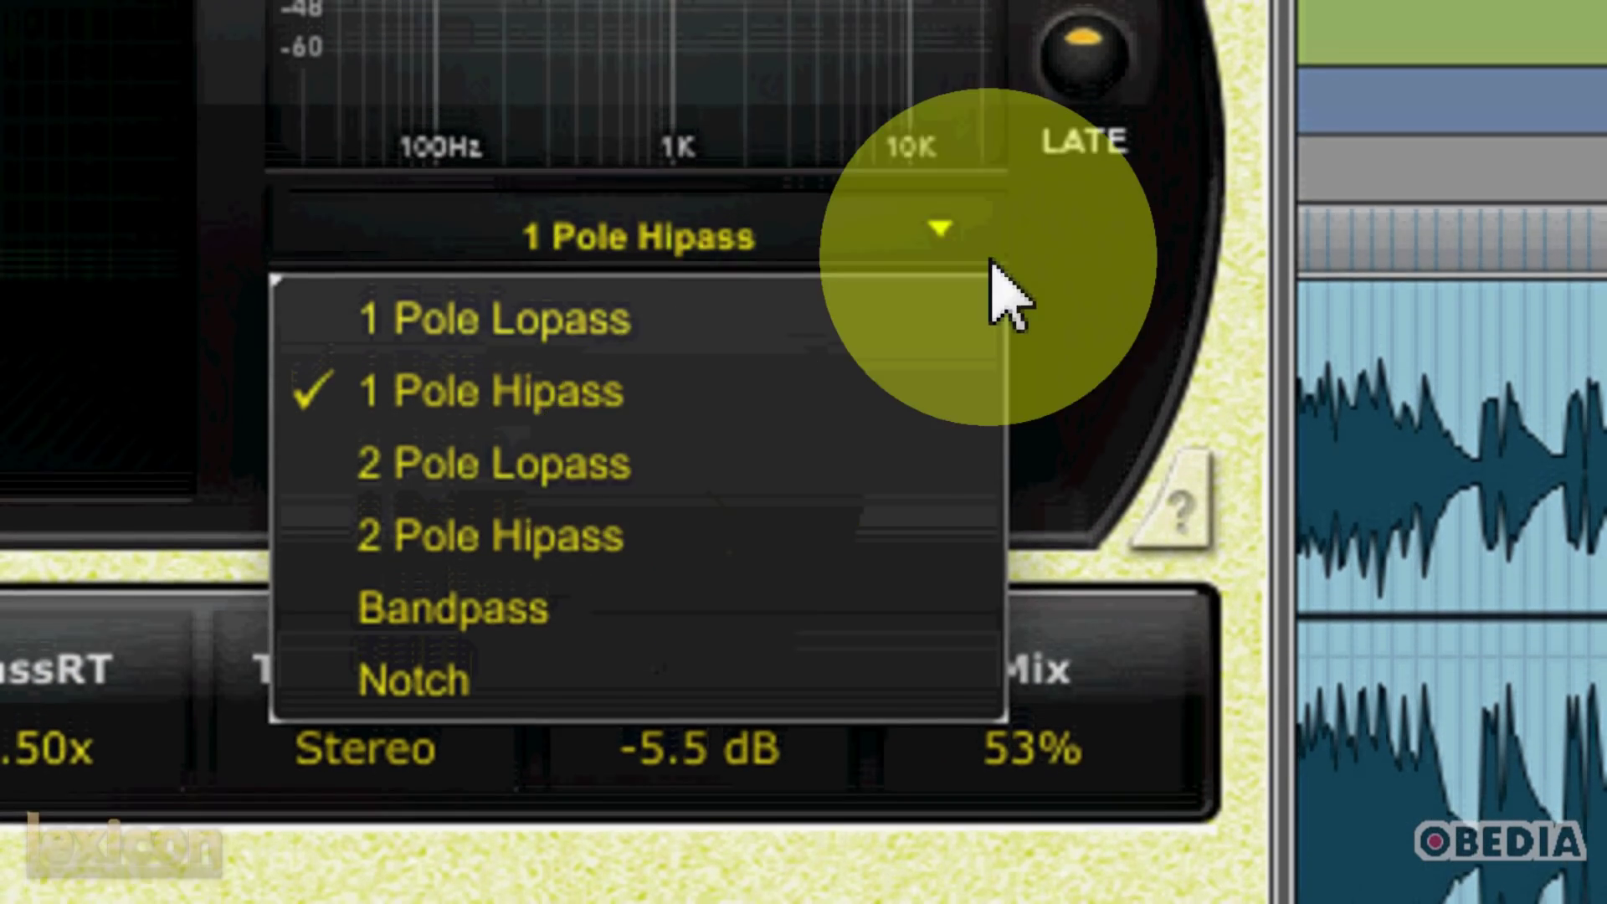
left_click(1009, 293)
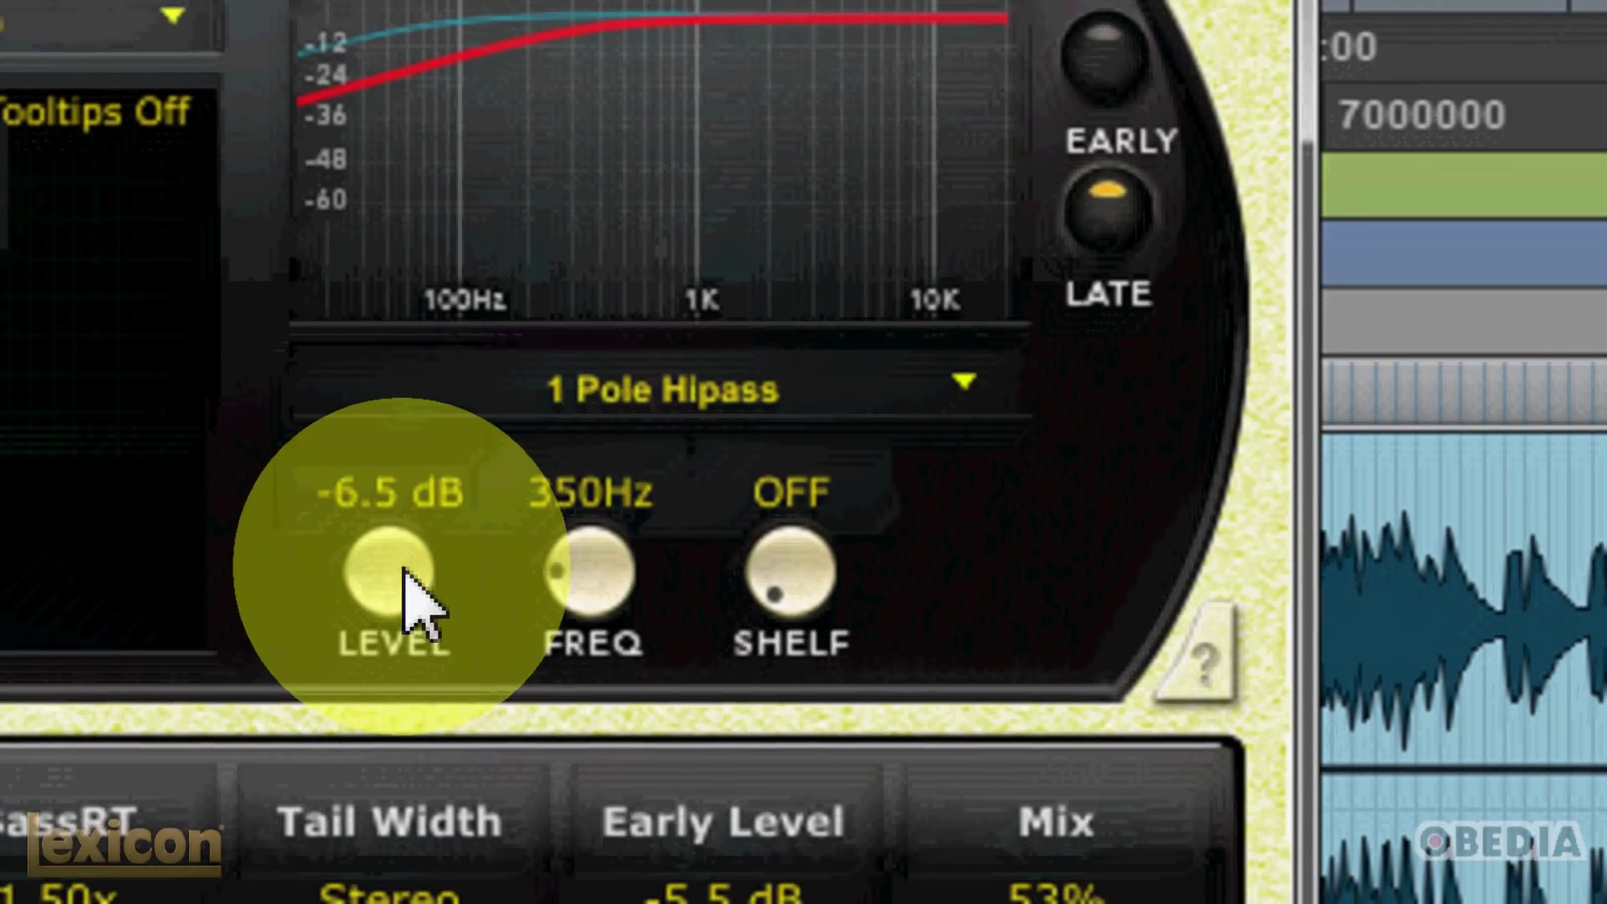
left_click_drag(370, 590, 395, 758)
left_click_drag(412, 688, 423, 530)
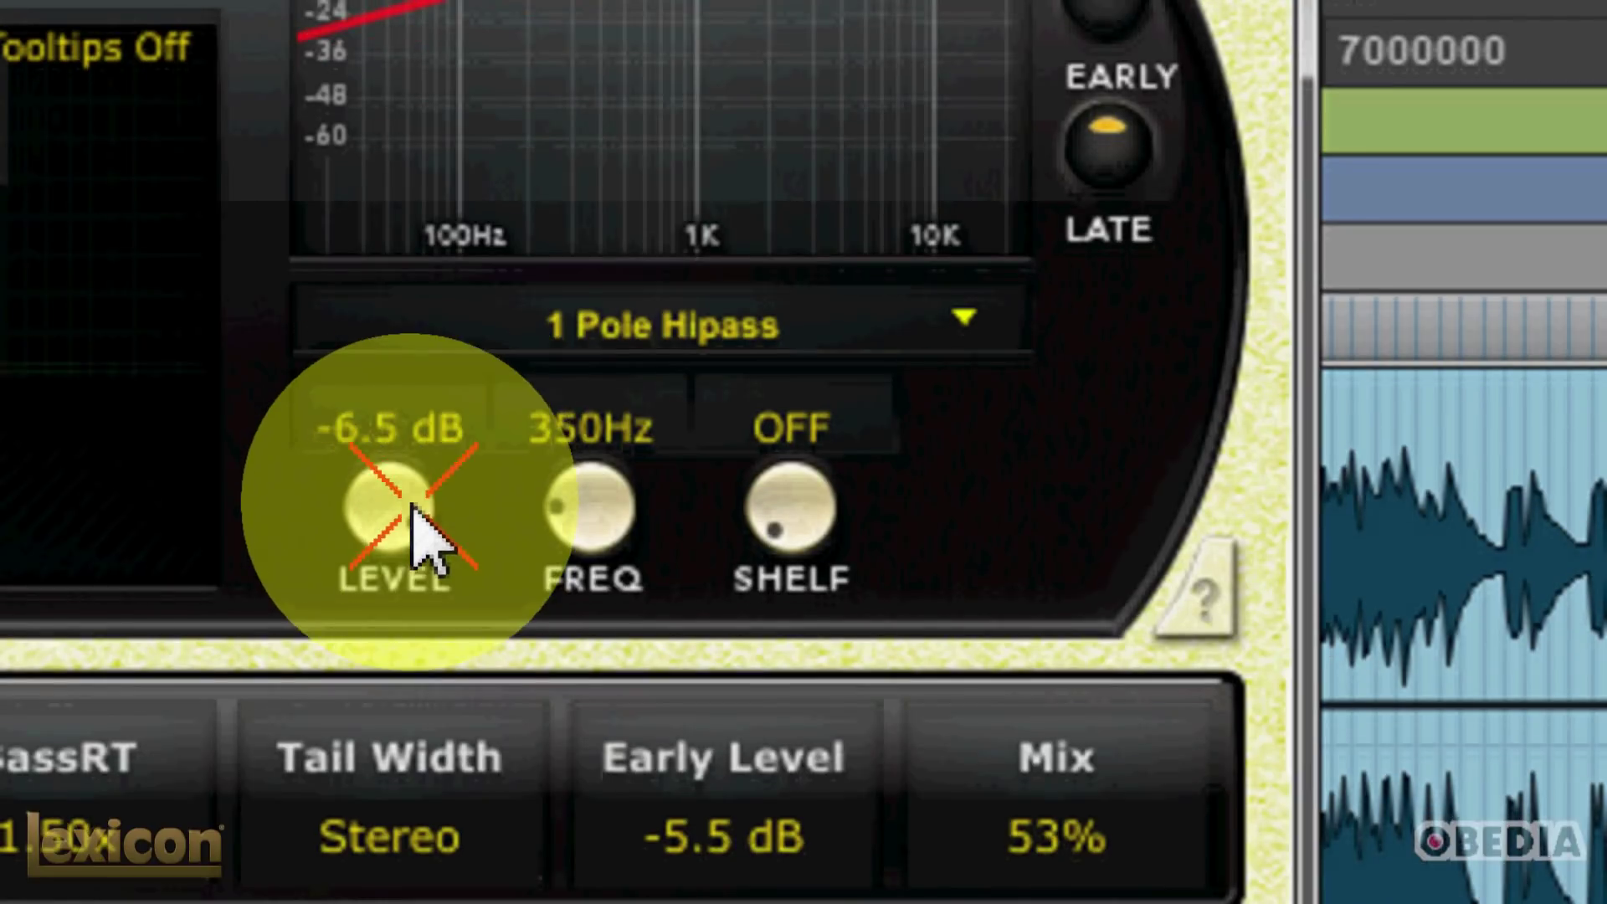
left_click_drag(626, 409, 674, 499)
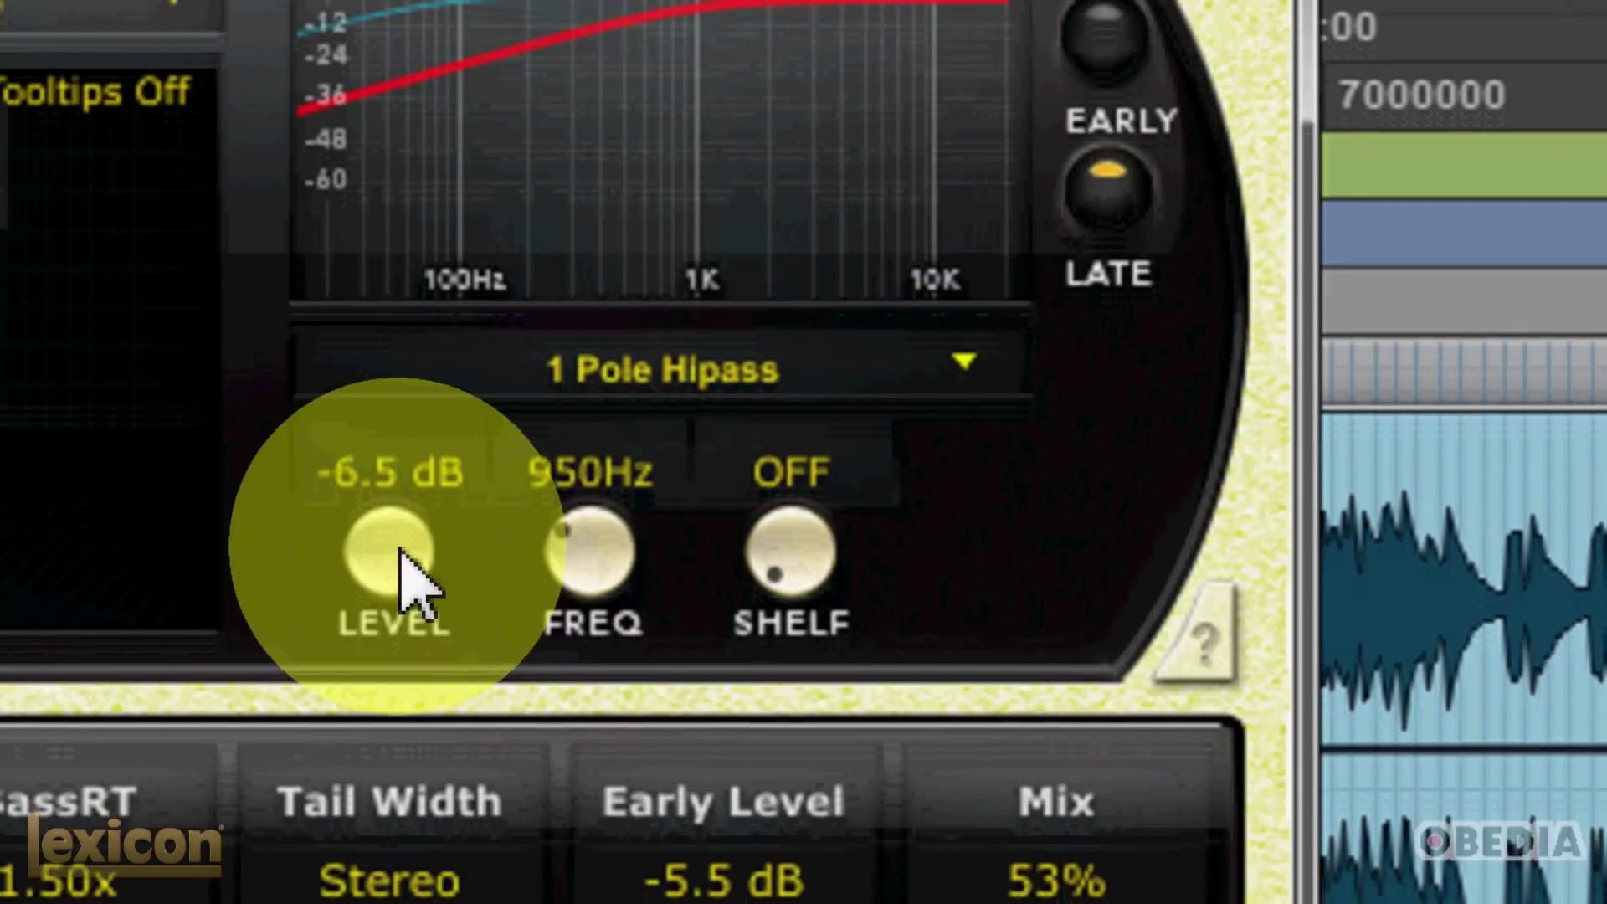
left_click_drag(400, 569, 422, 623)
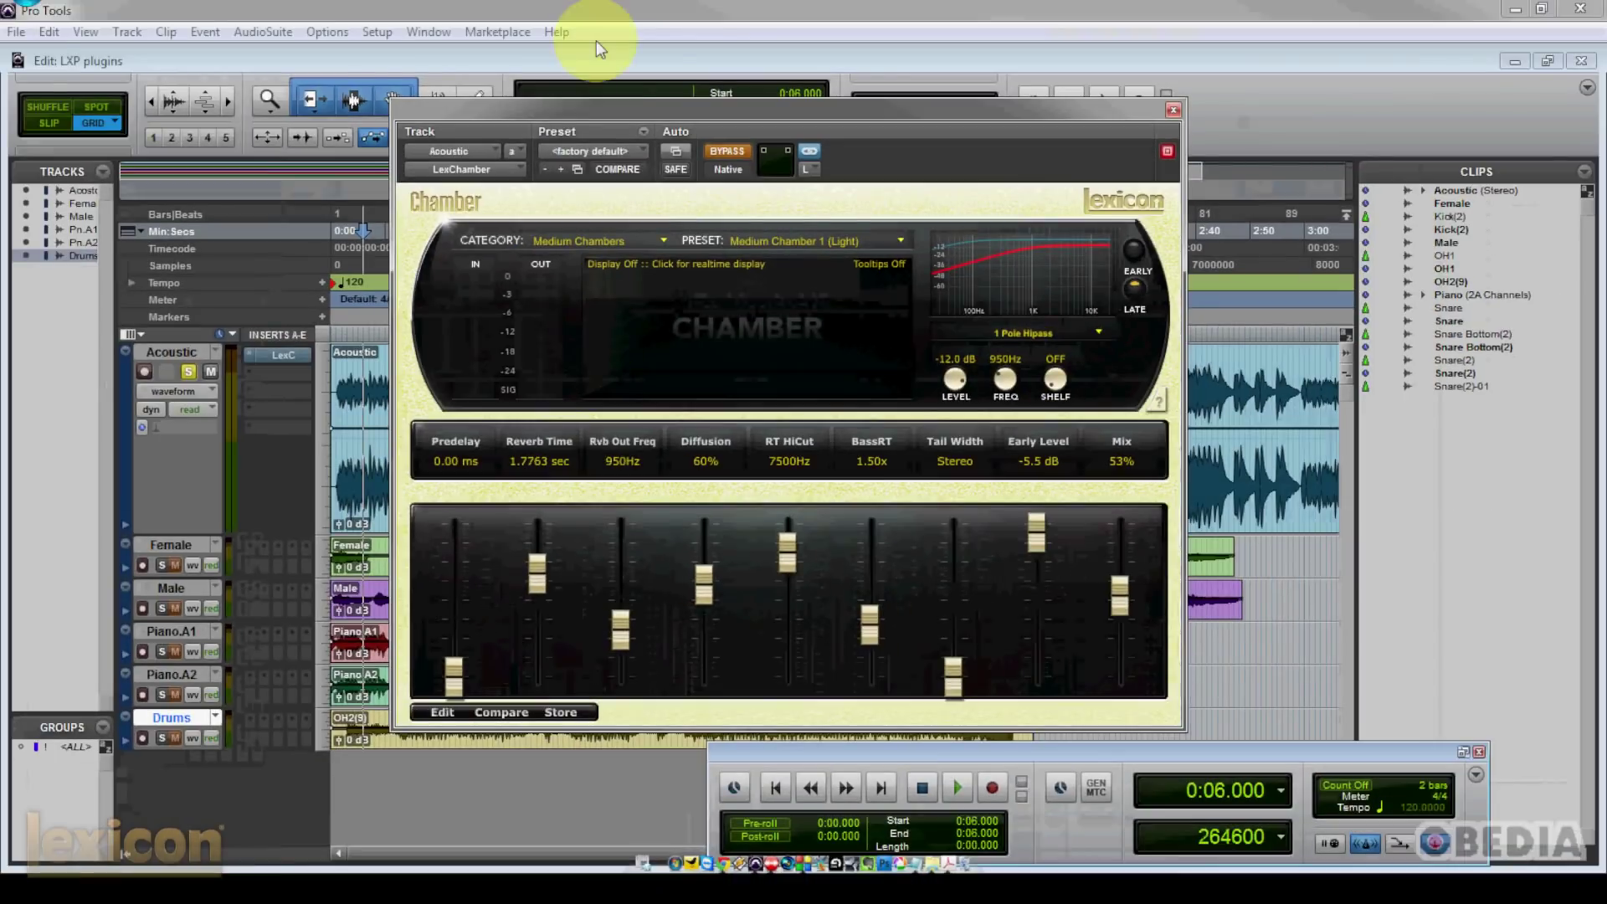
- Move the Chamber window clear of the track starts and audition the Acoustic track from 0:06.000 with the reverb bypassed
left_click_drag(608, 113, 747, 122)
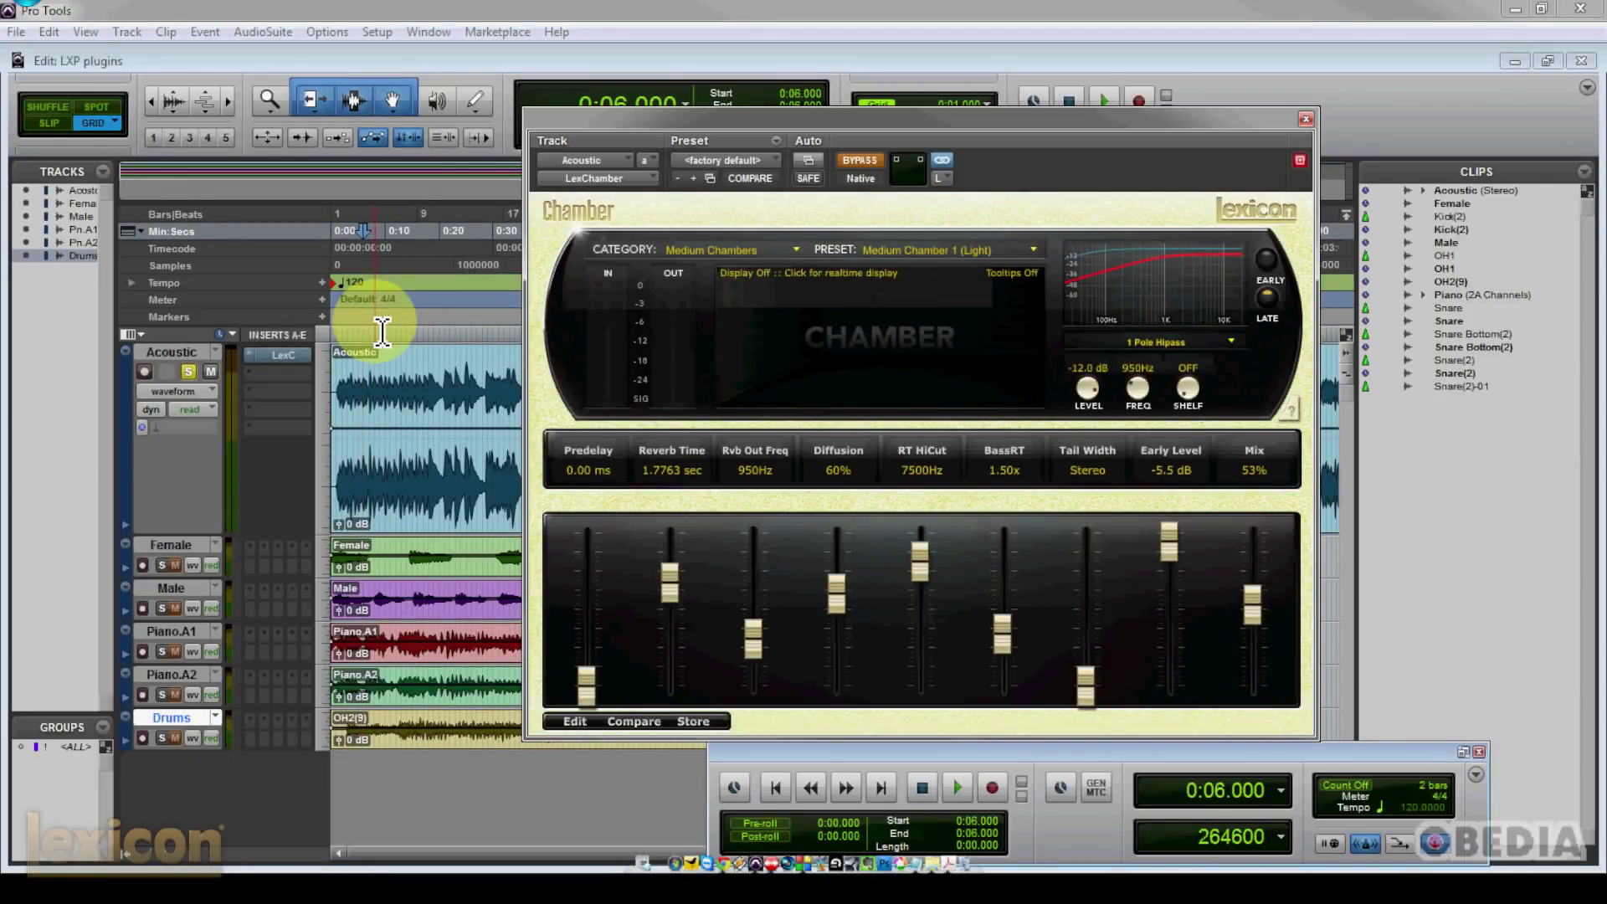
key("space")
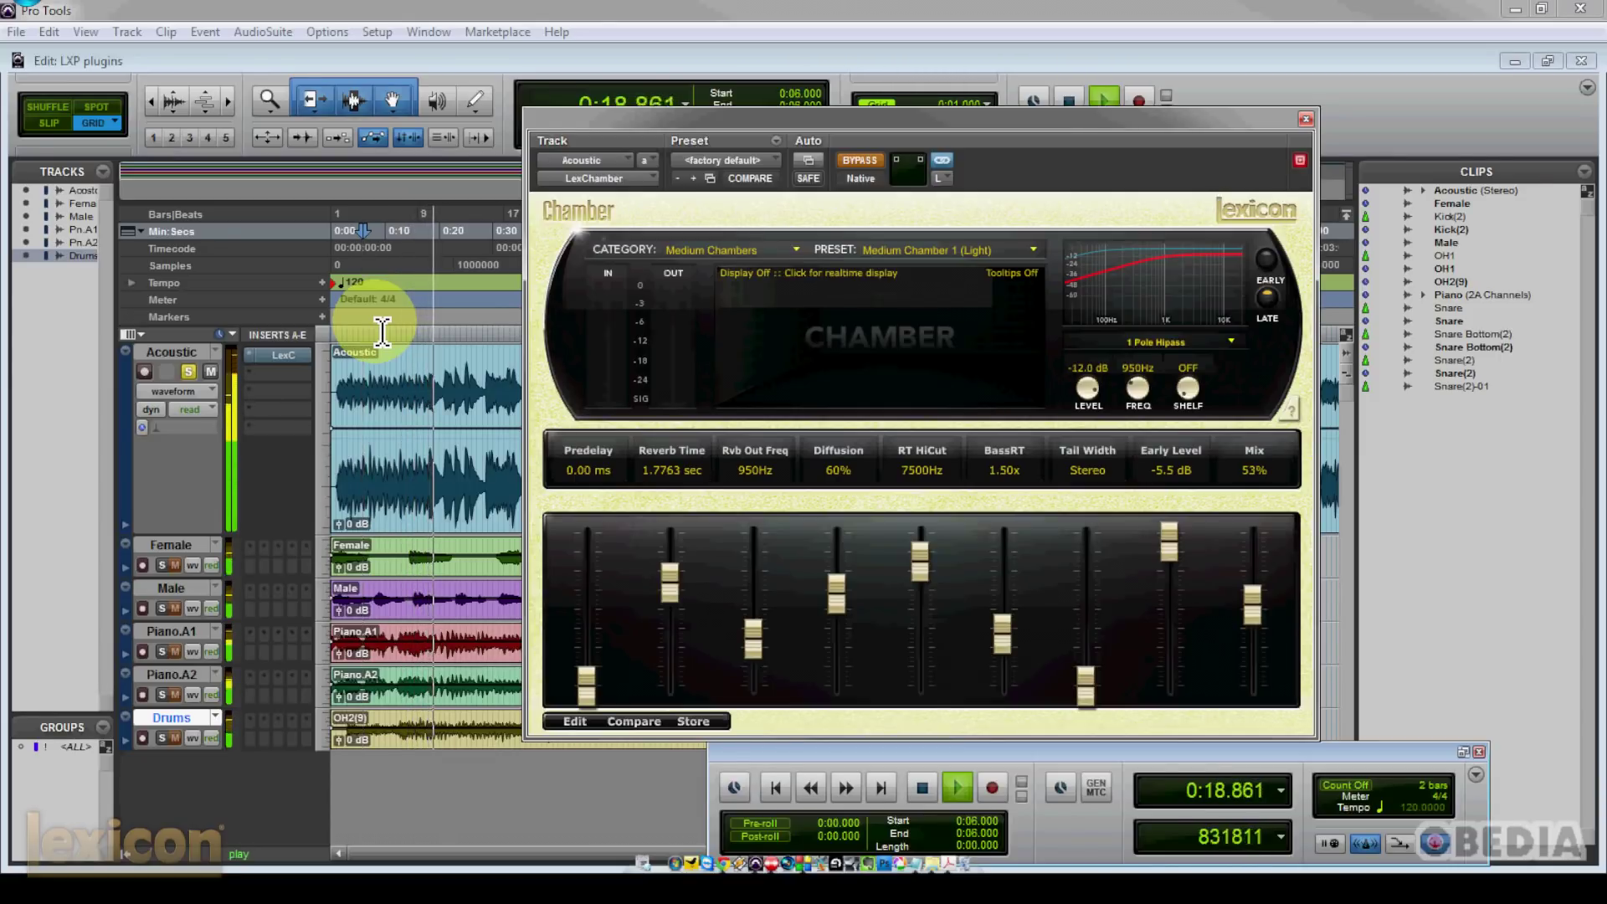
key("space")
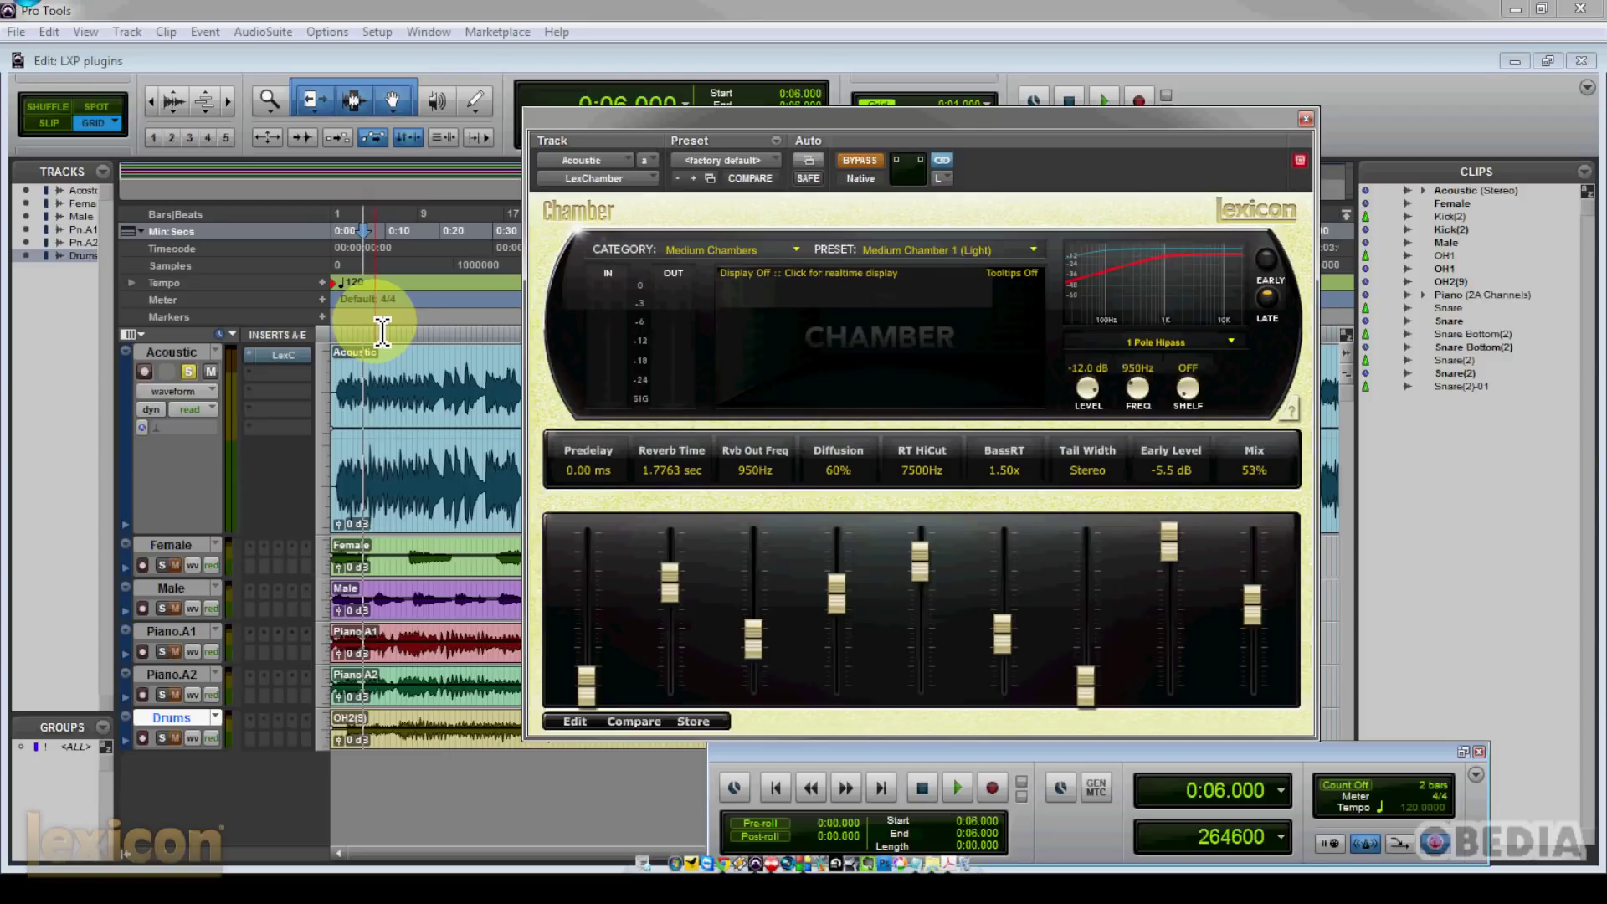
left_click_drag(827, 118, 782, 119)
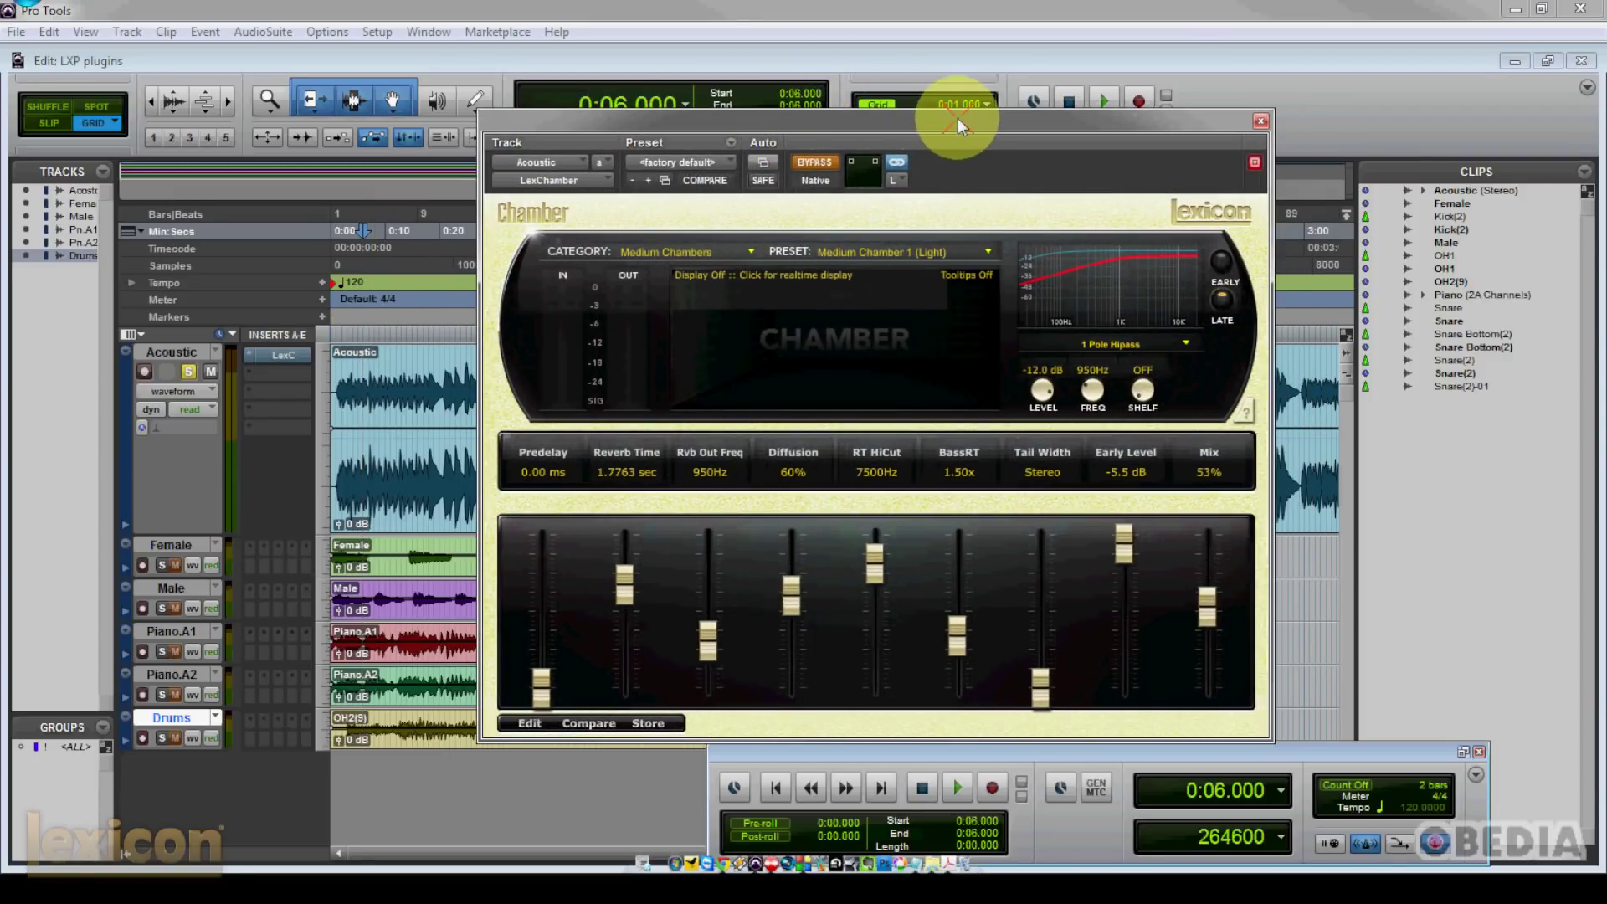
left_click_drag(957, 118, 916, 119)
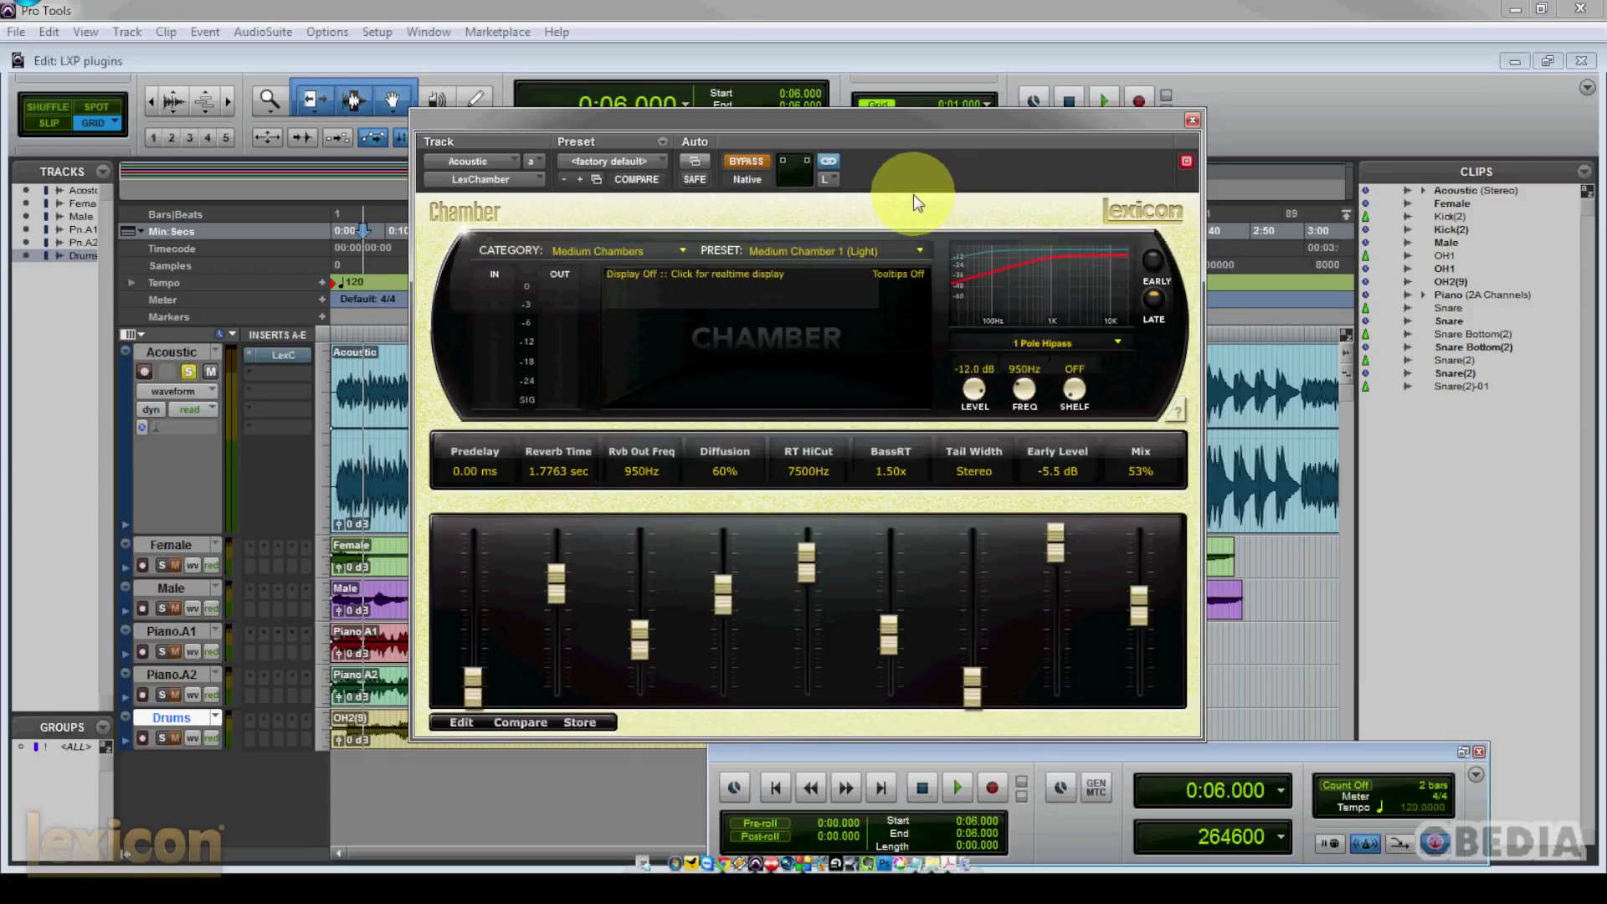
- Turn on the multiband realtime display and load the Small Chamber 1 (Dark) preset from the Small Chambers category
left_click(781, 340)
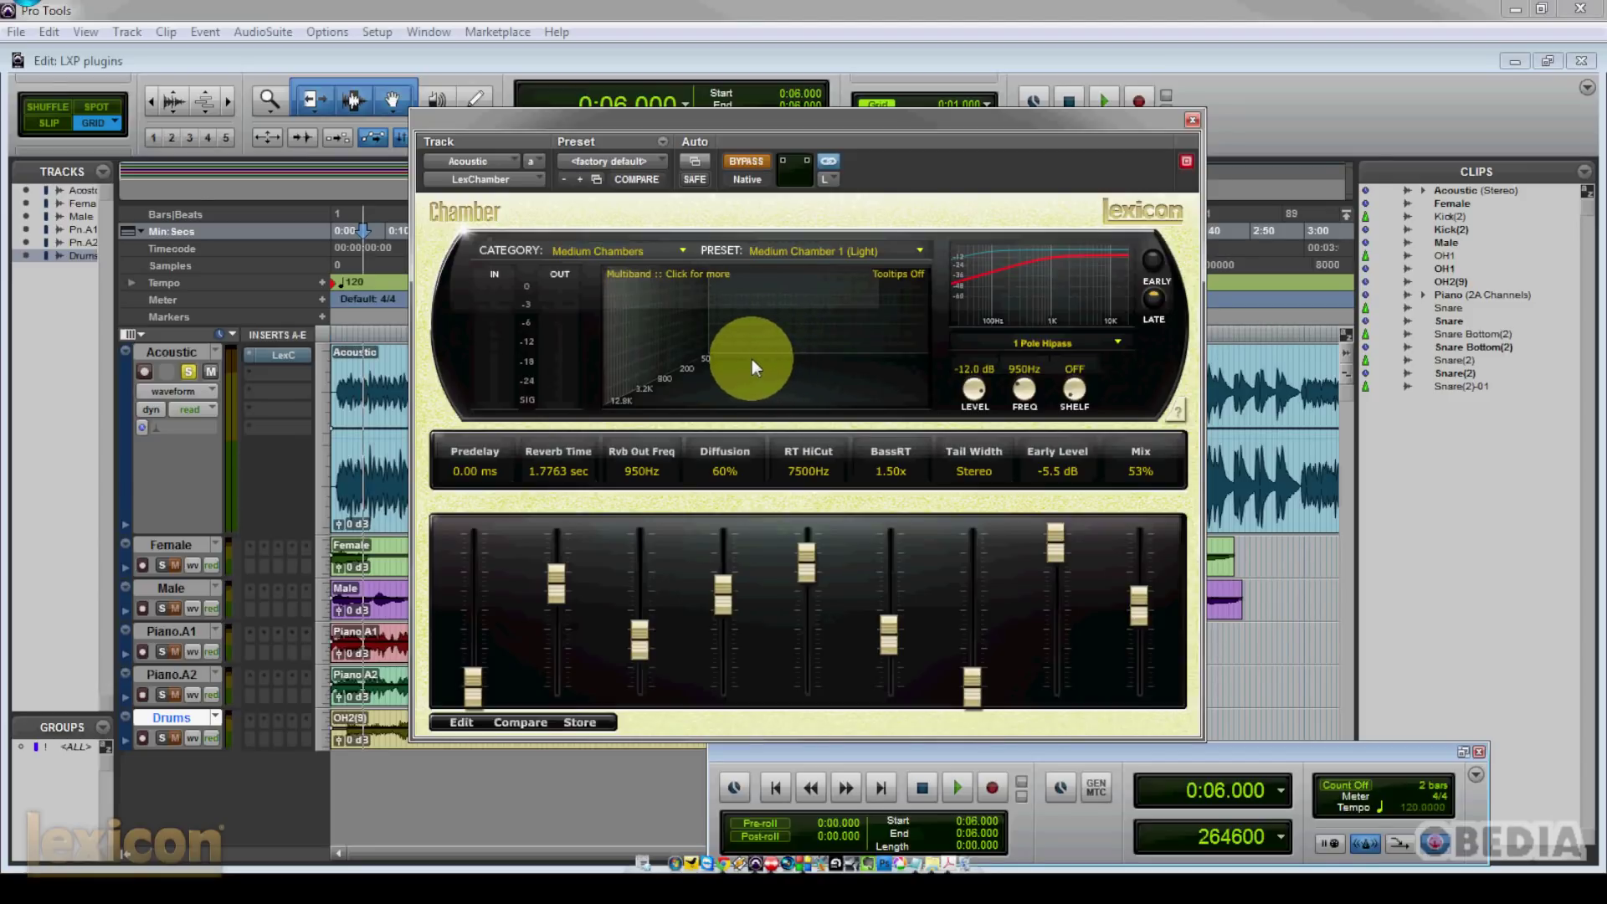
left_click(678, 255)
left_click(649, 267)
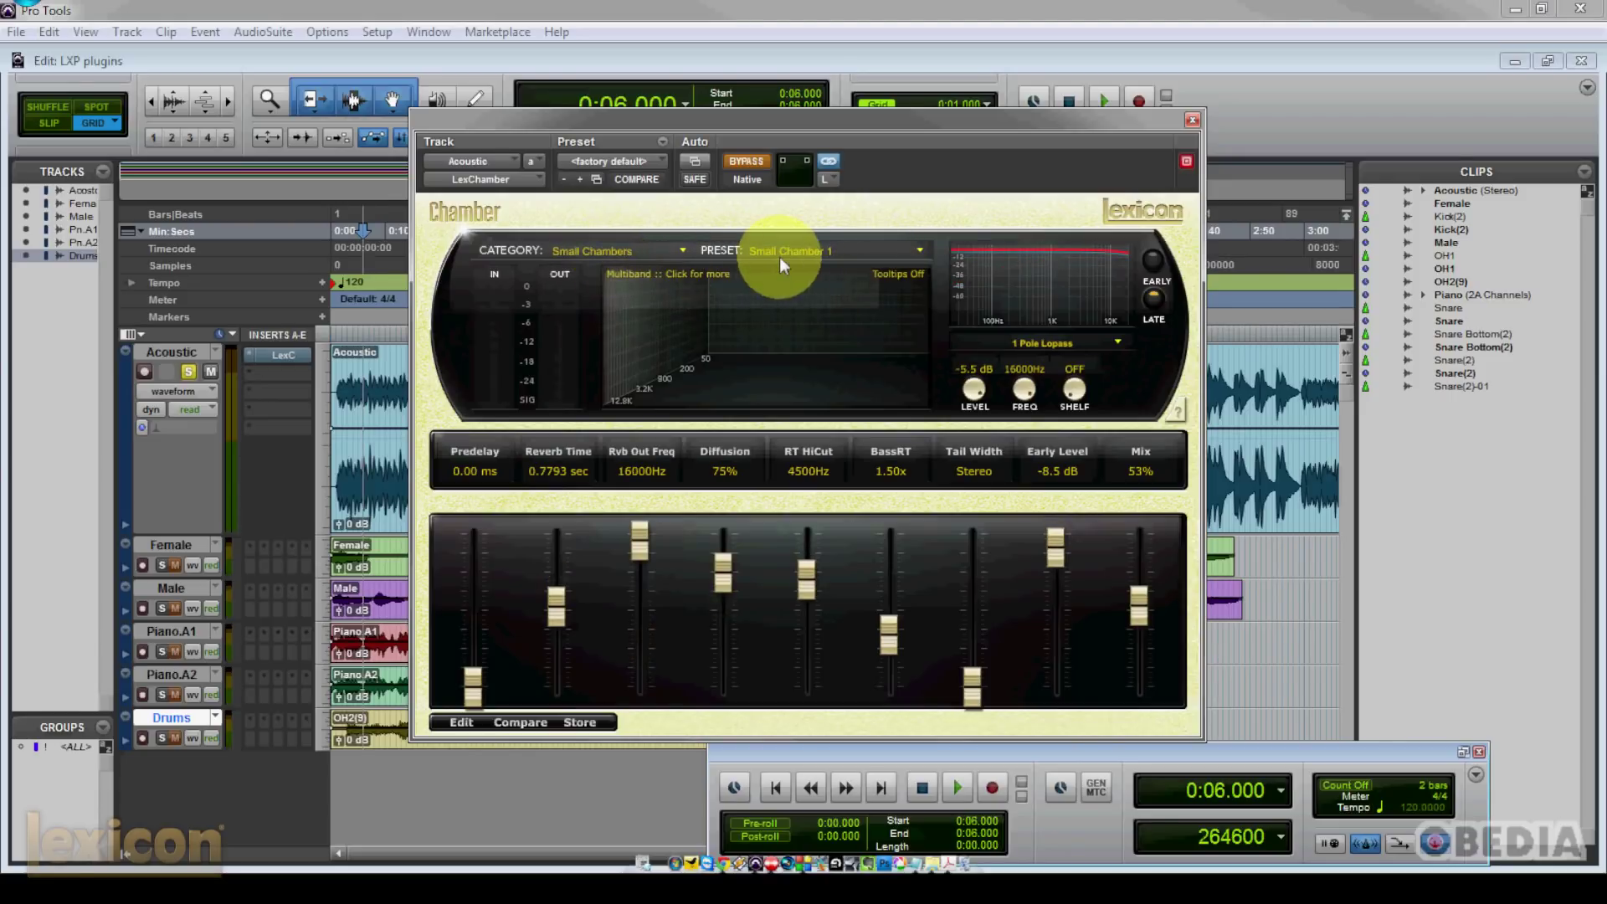
left_click(921, 251)
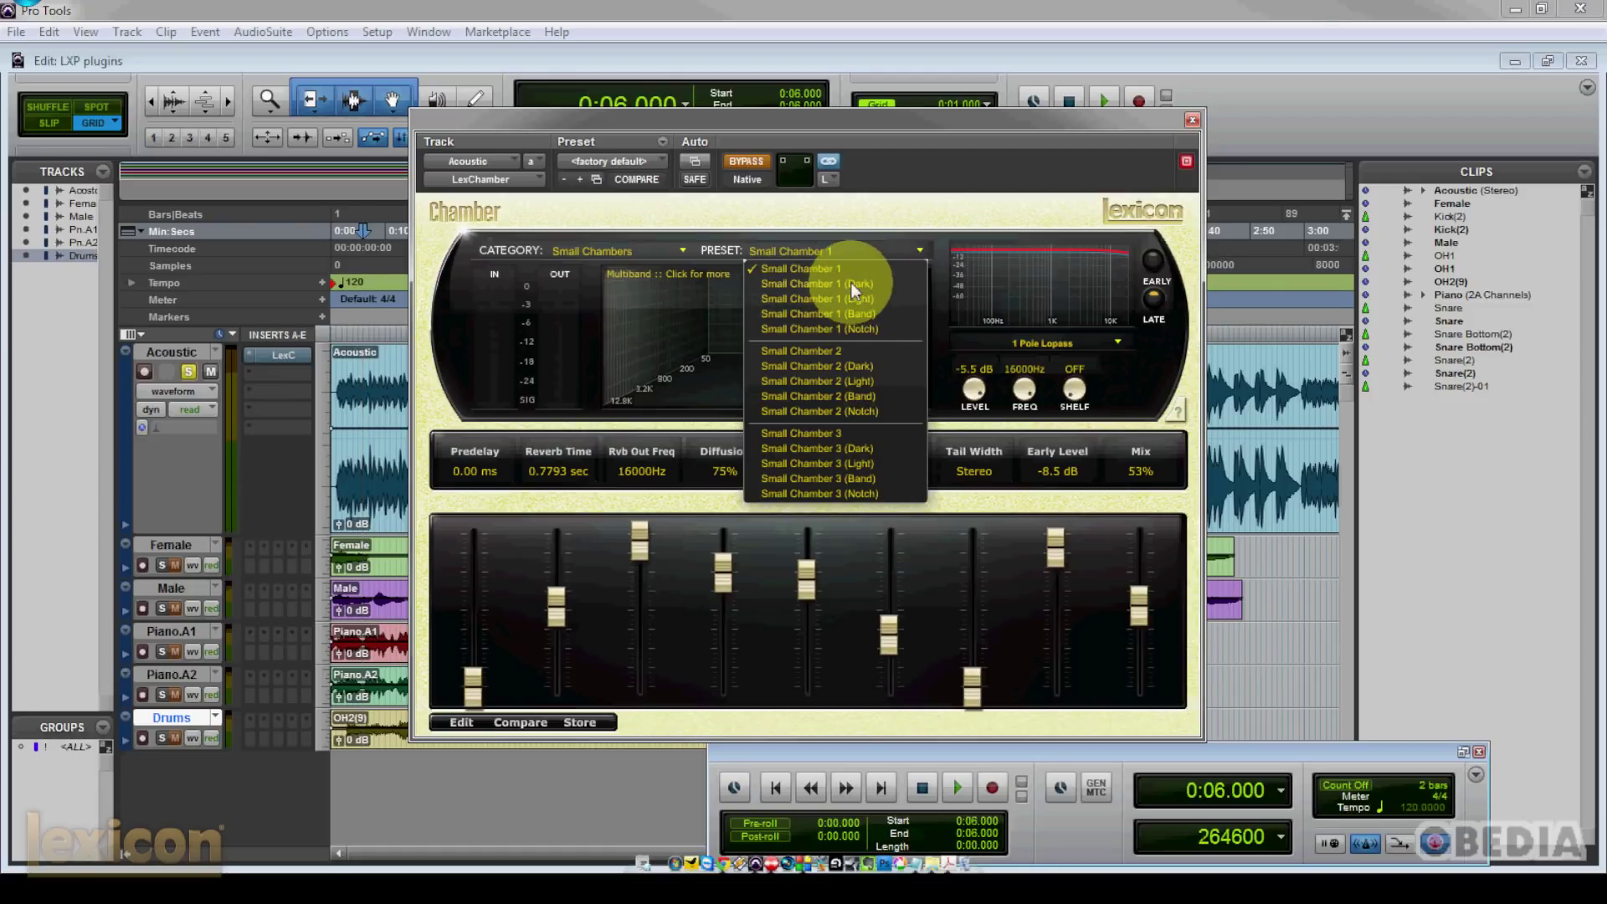
left_click(854, 286)
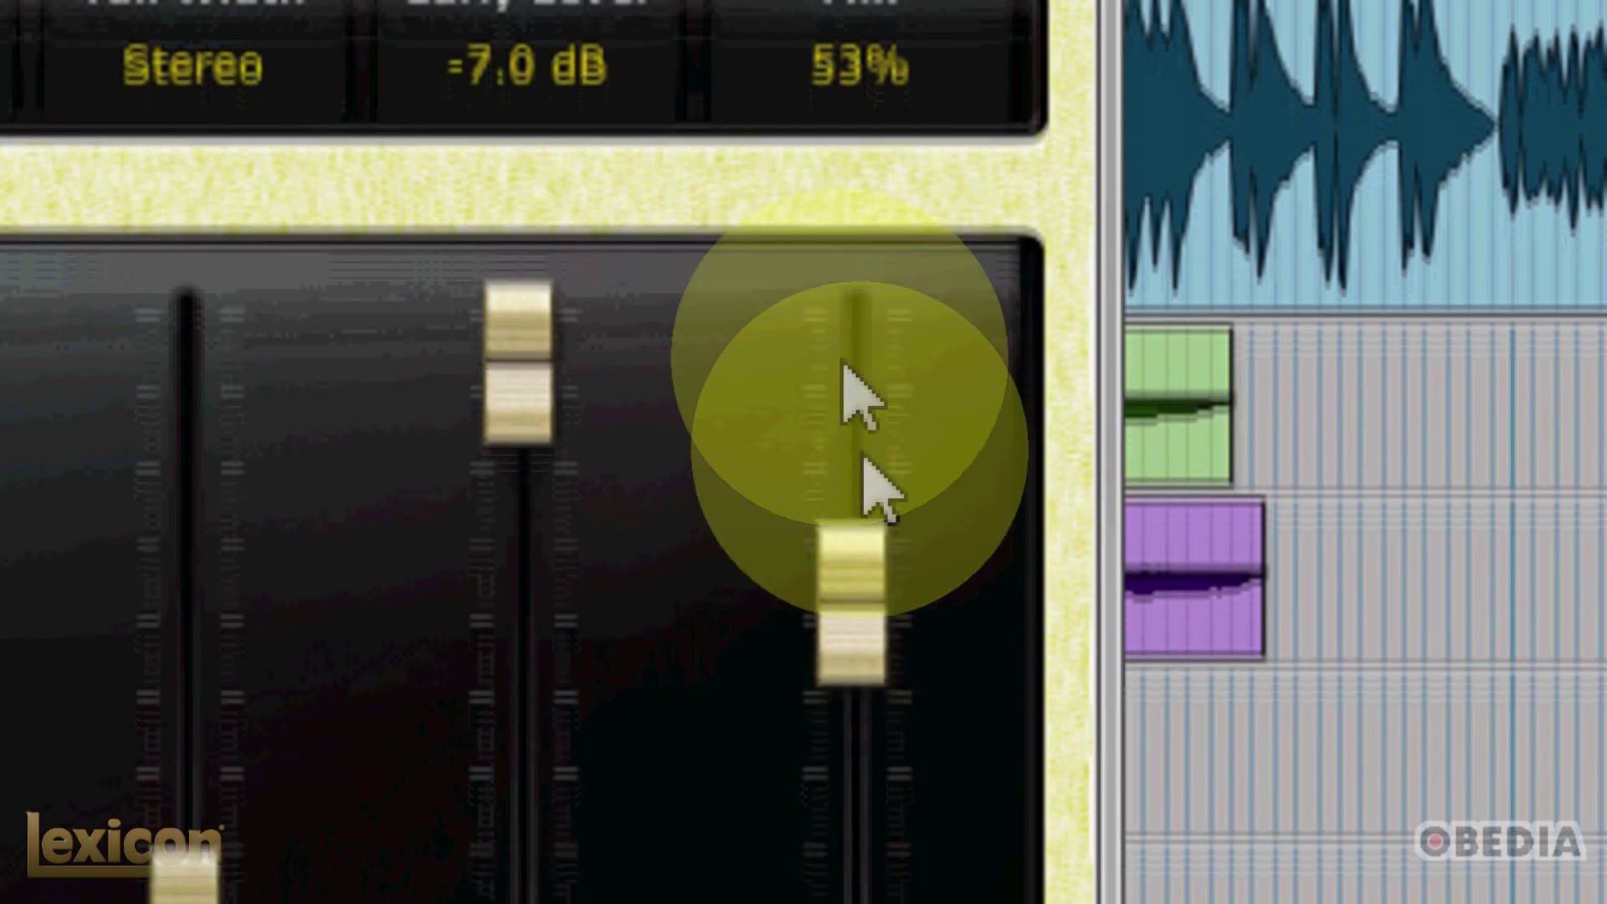
- Set the reverb Mix to 72% and take the Chamber plugin out of bypass
left_click_drag(835, 559, 870, 419)
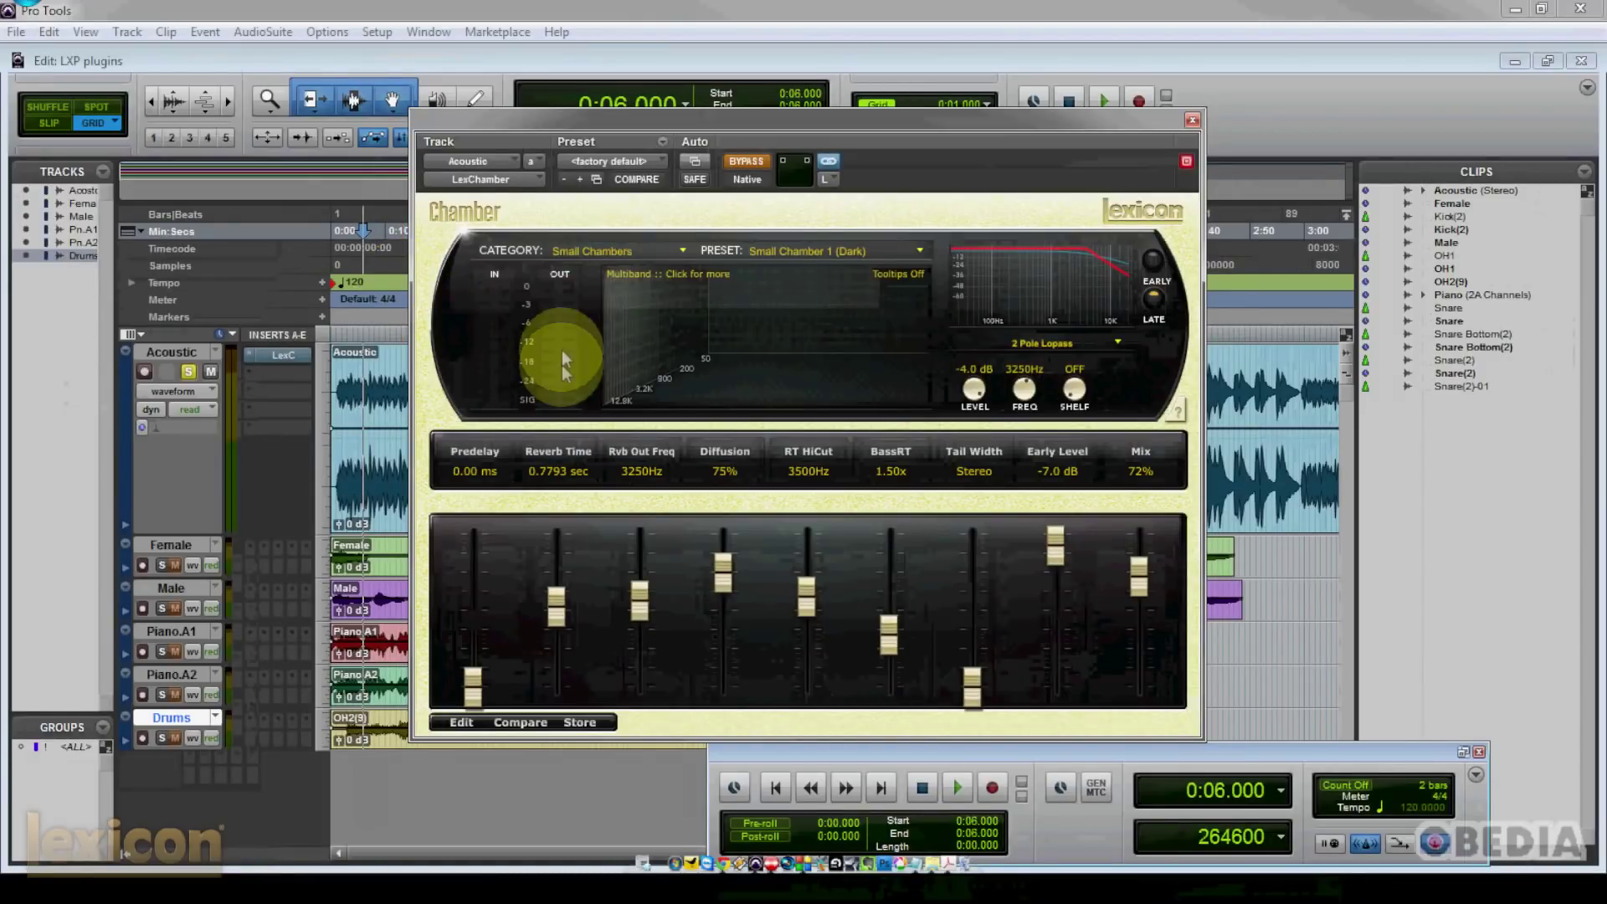
left_click(729, 163)
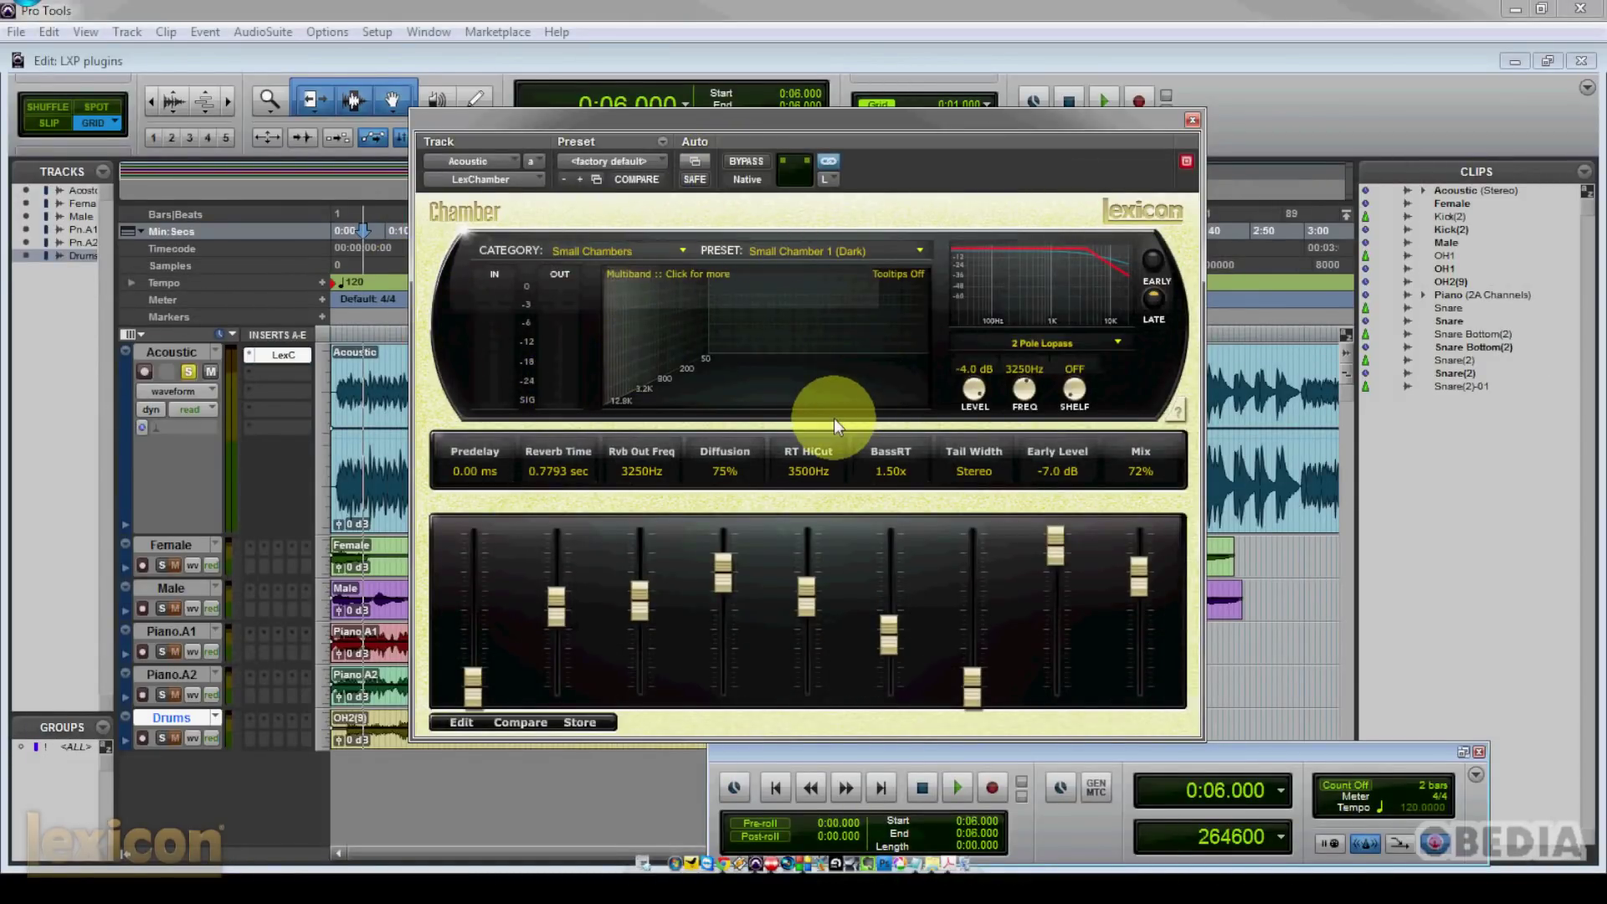
- While playing the Acoustic track, set Predelay to 178 ms, Reverb Time to 0.9377 sec and Diffusion to 62%, ending with playback stopped
key("space")
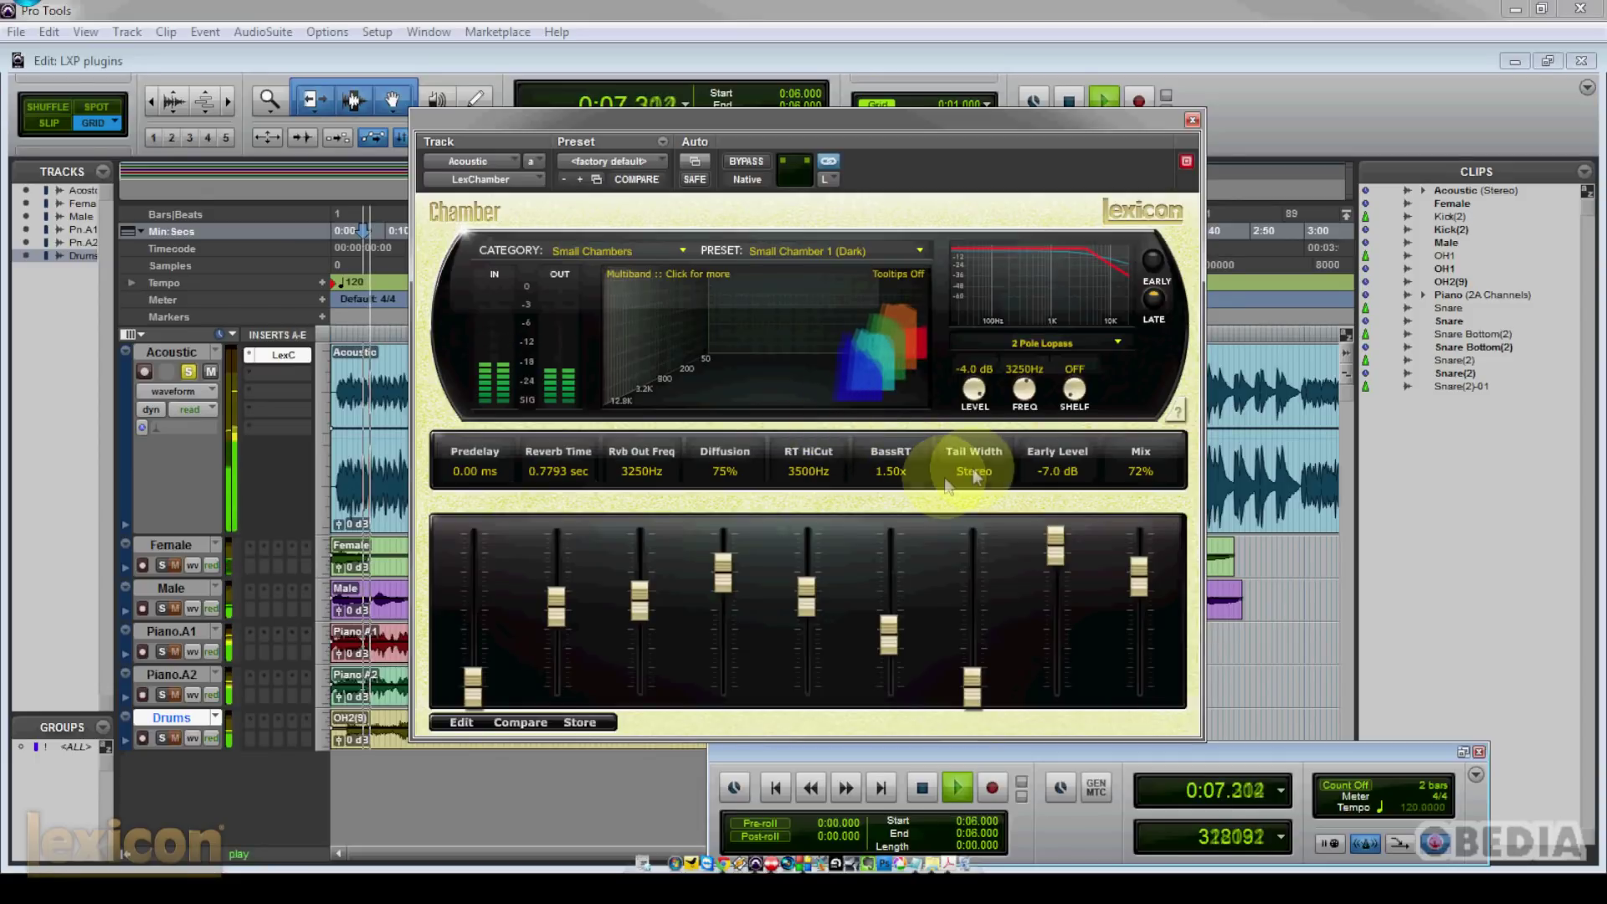
mouse_move(476, 651)
left_mouse_down()
mouse_move(478, 680)
mouse_move(476, 659)
left_mouse_up()
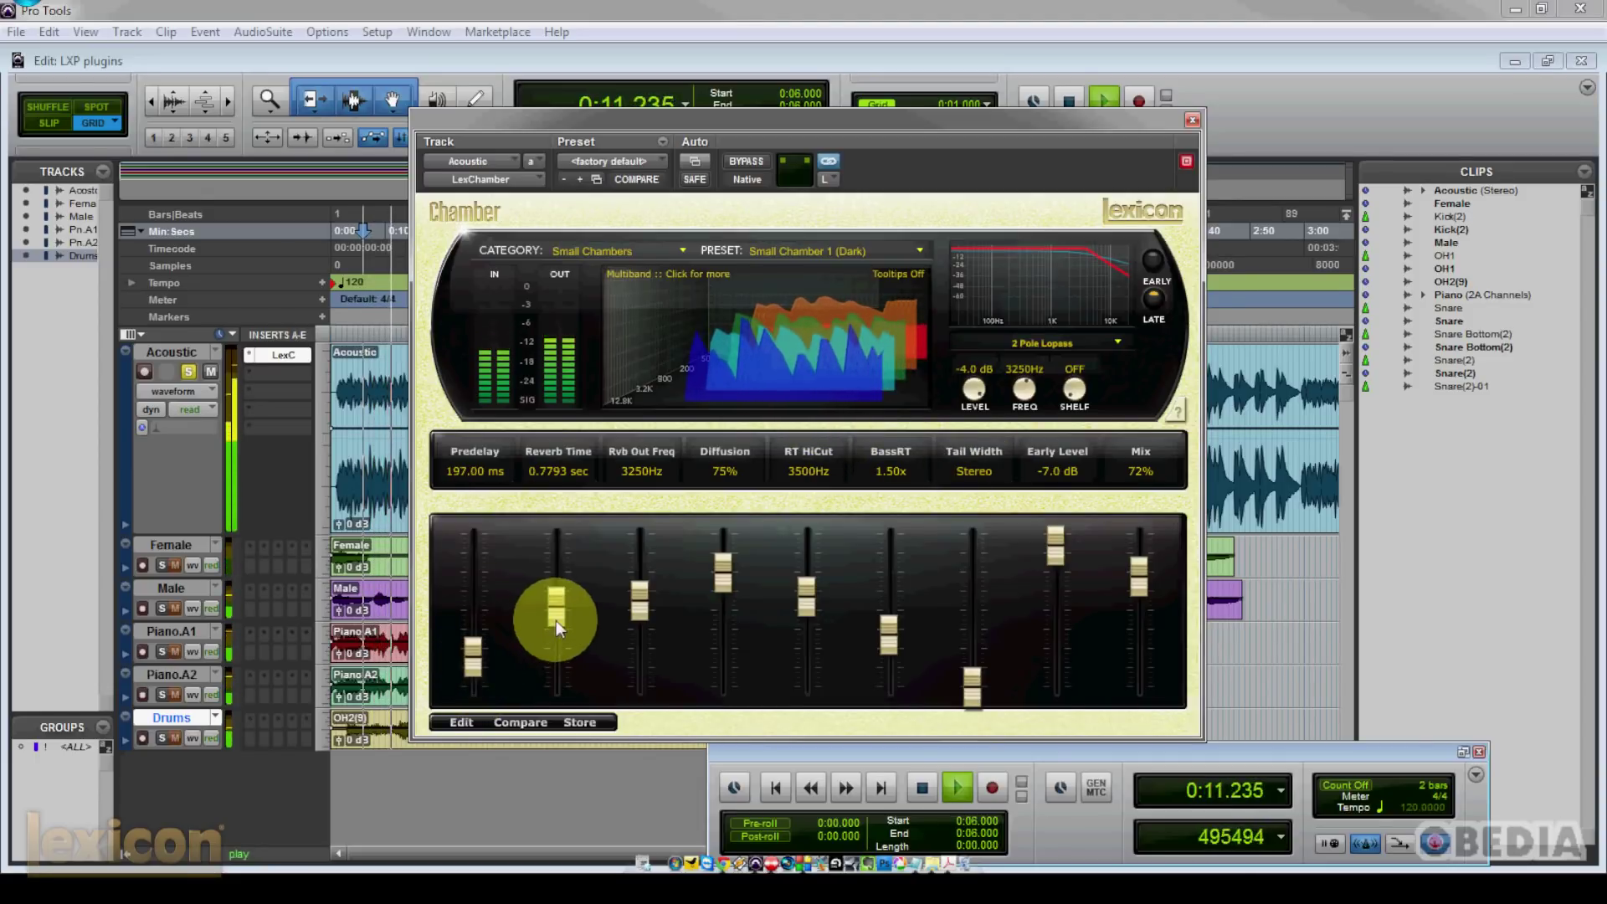
left_click_drag(556, 620, 556, 601)
left_click_drag(470, 647, 473, 665)
left_click_drag(733, 576, 722, 596)
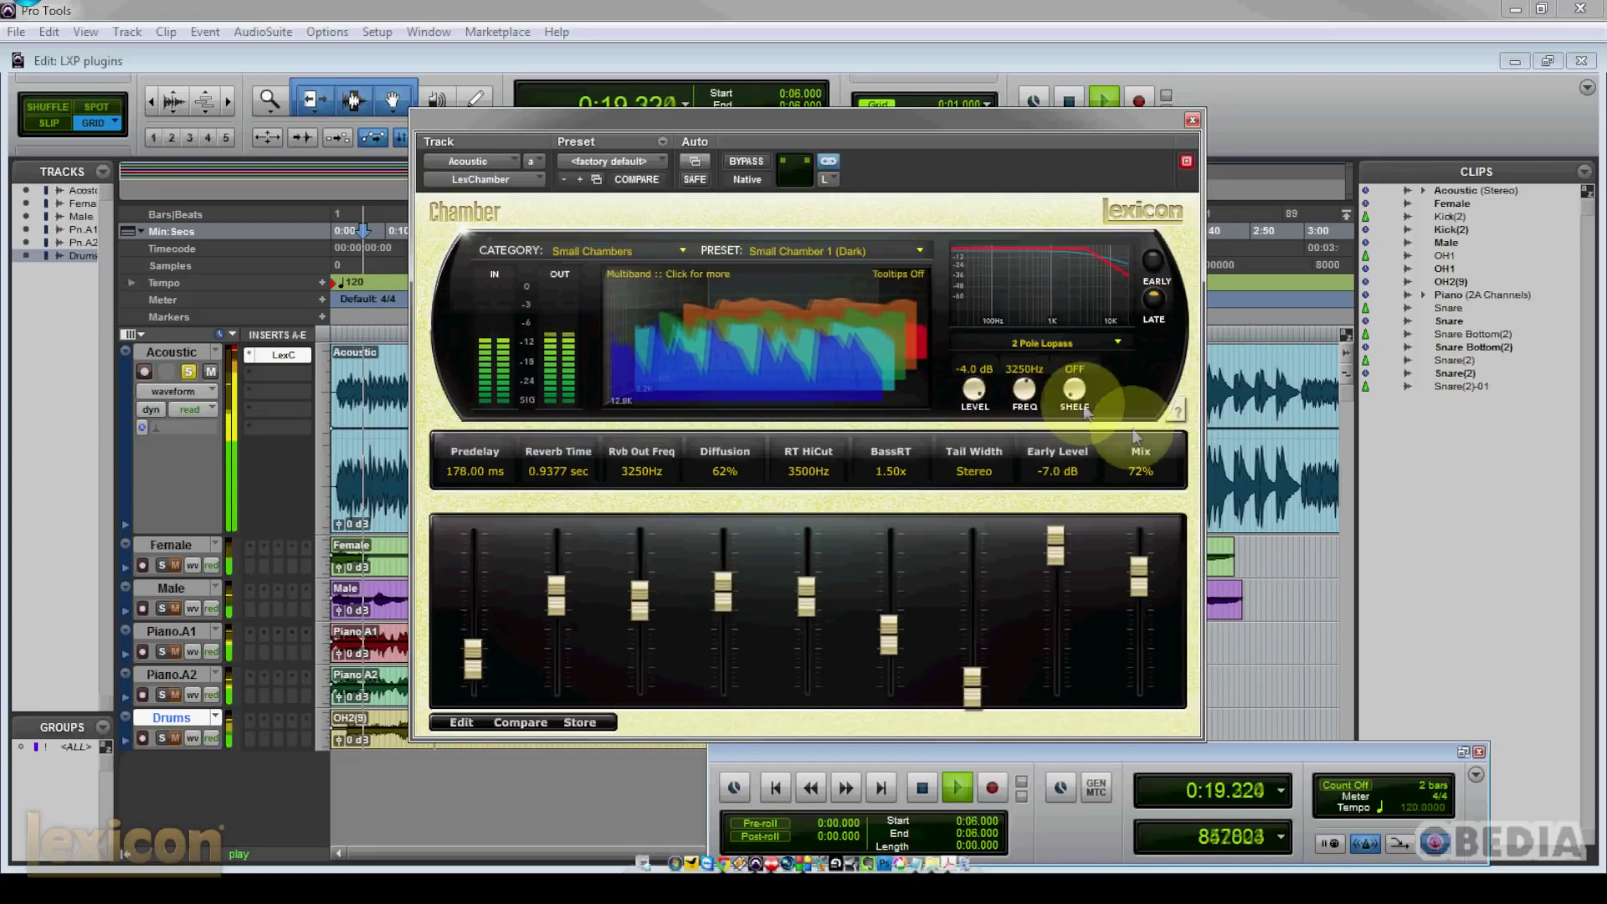
key("space")
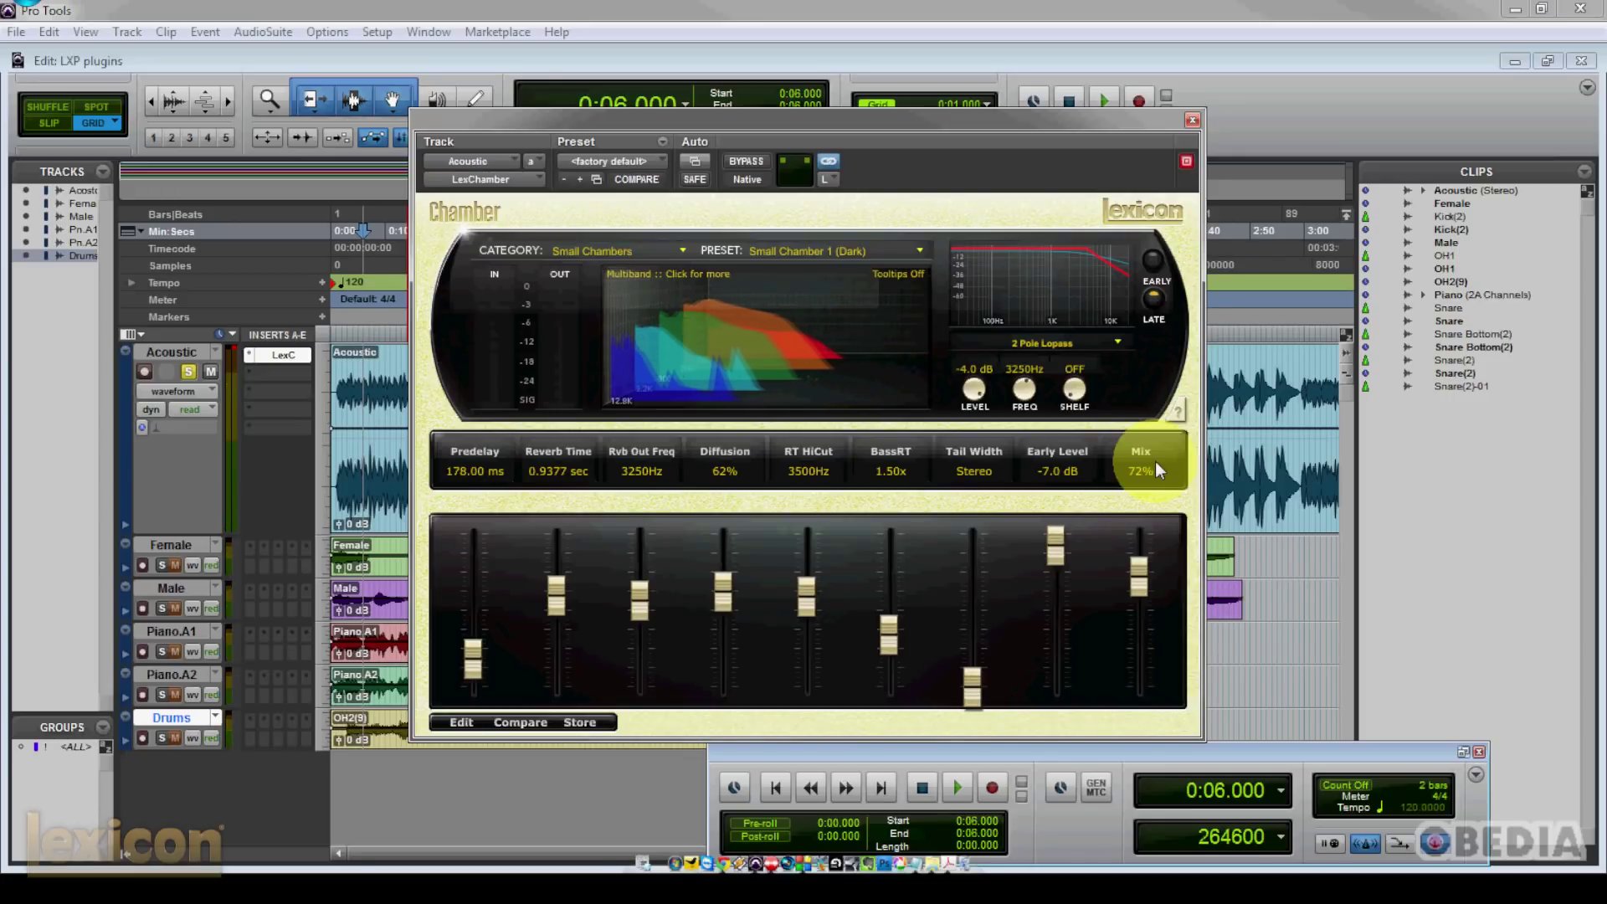
left_click_drag(999, 114, 974, 109)
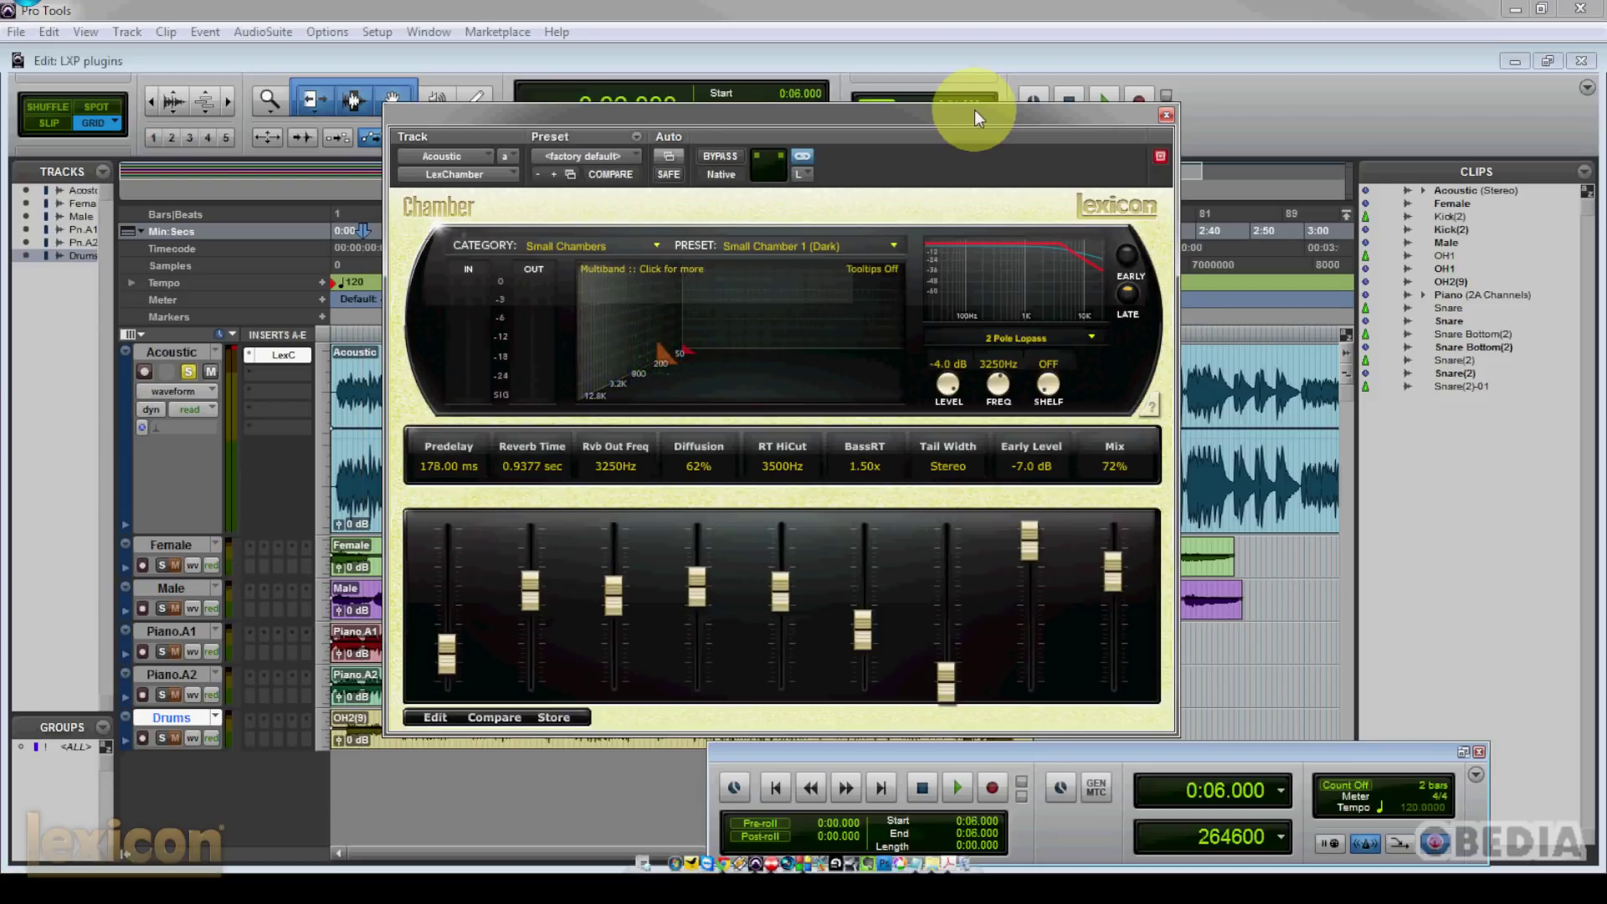
left_click_drag(975, 109, 981, 109)
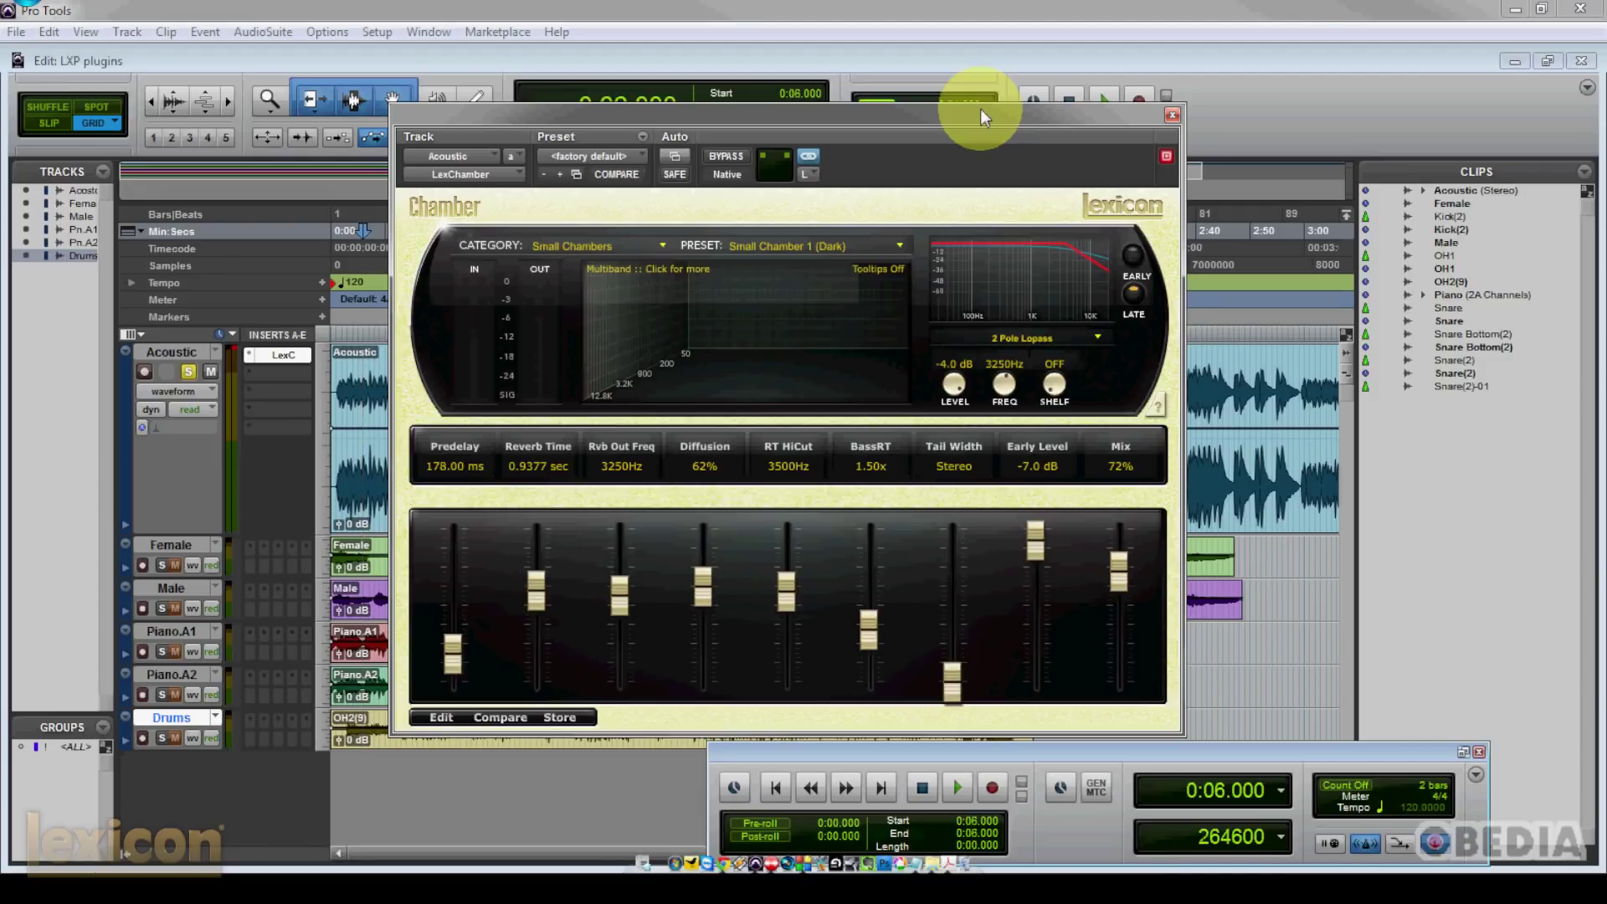
left_click_drag(981, 109, 997, 114)
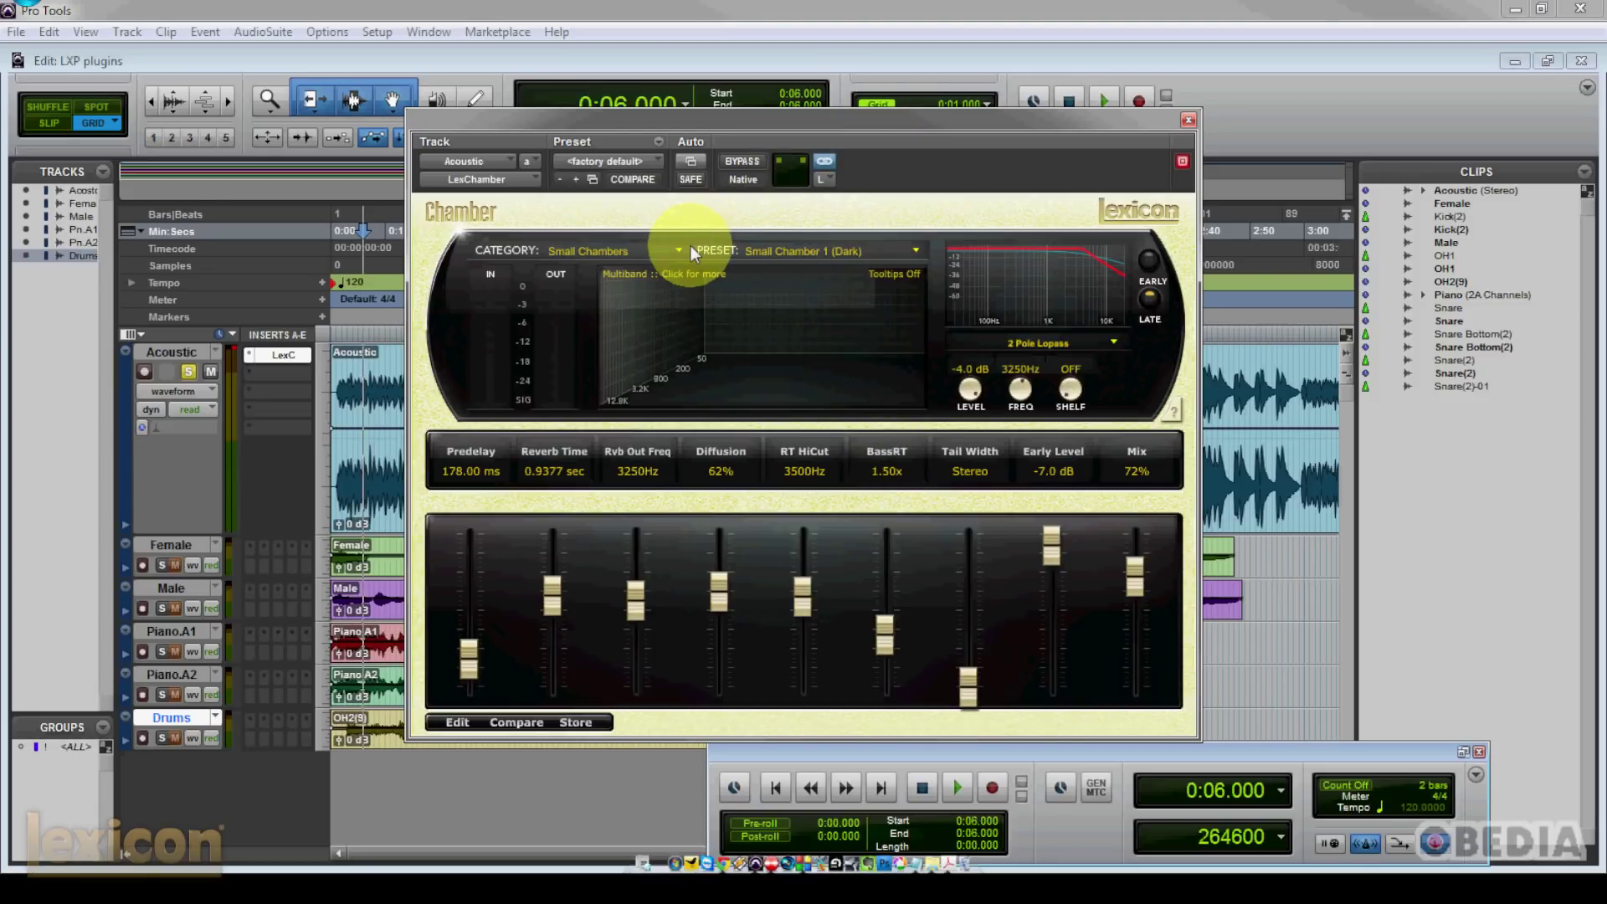
- Load the Medium Chamber 2 (Light) preset from the Medium Chambers category
left_click_drag(704, 132, 669, 133)
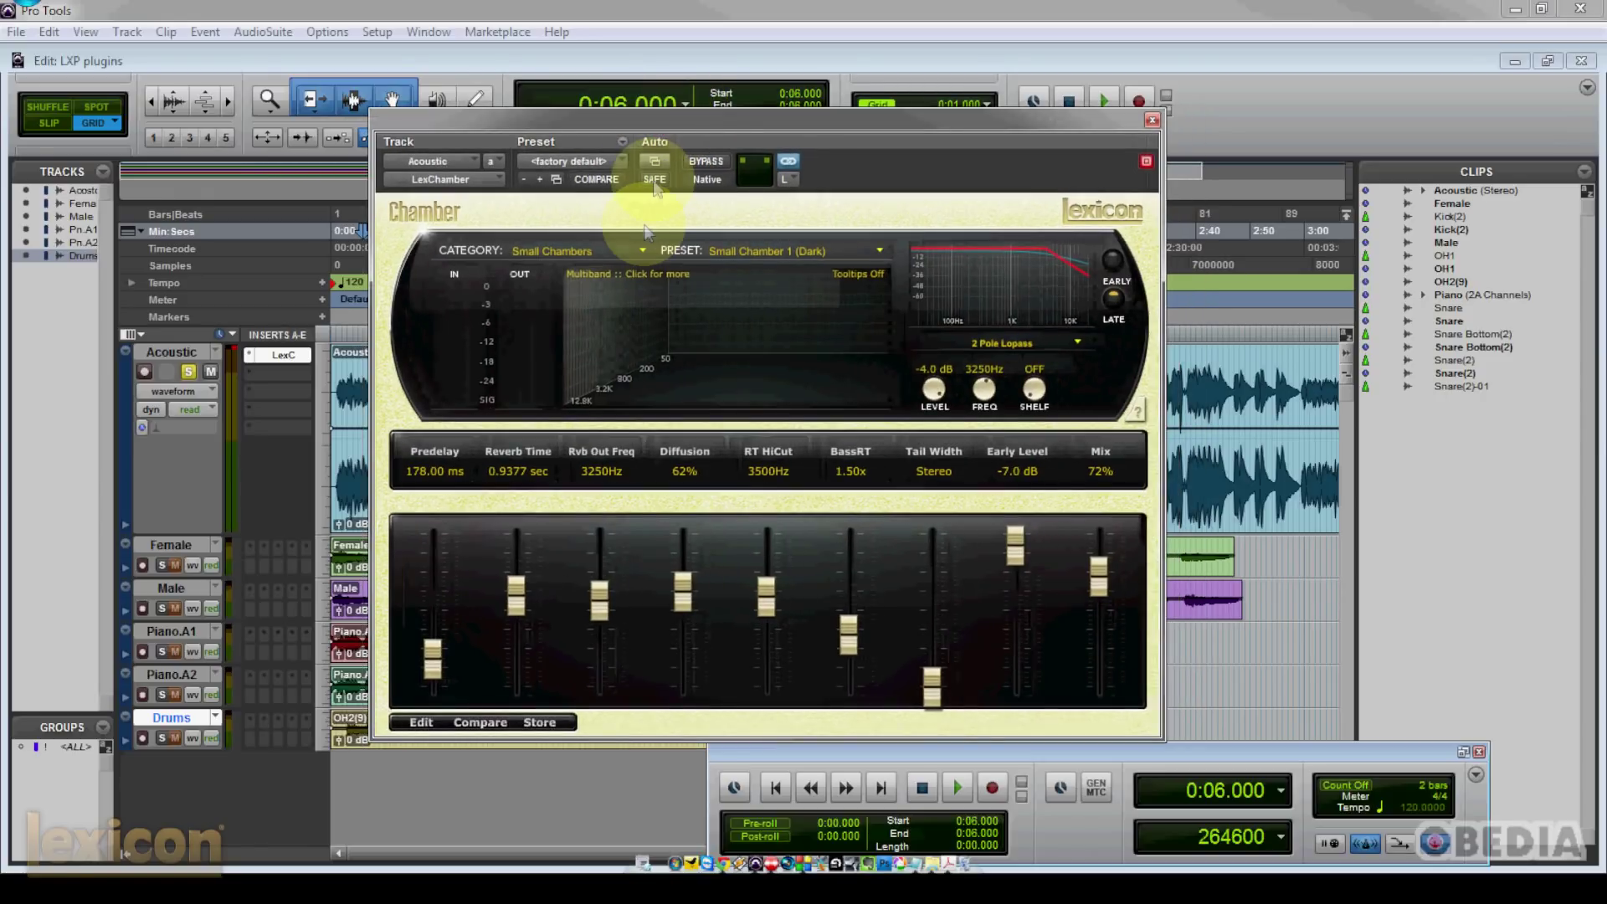
left_click(644, 251)
left_click(586, 270)
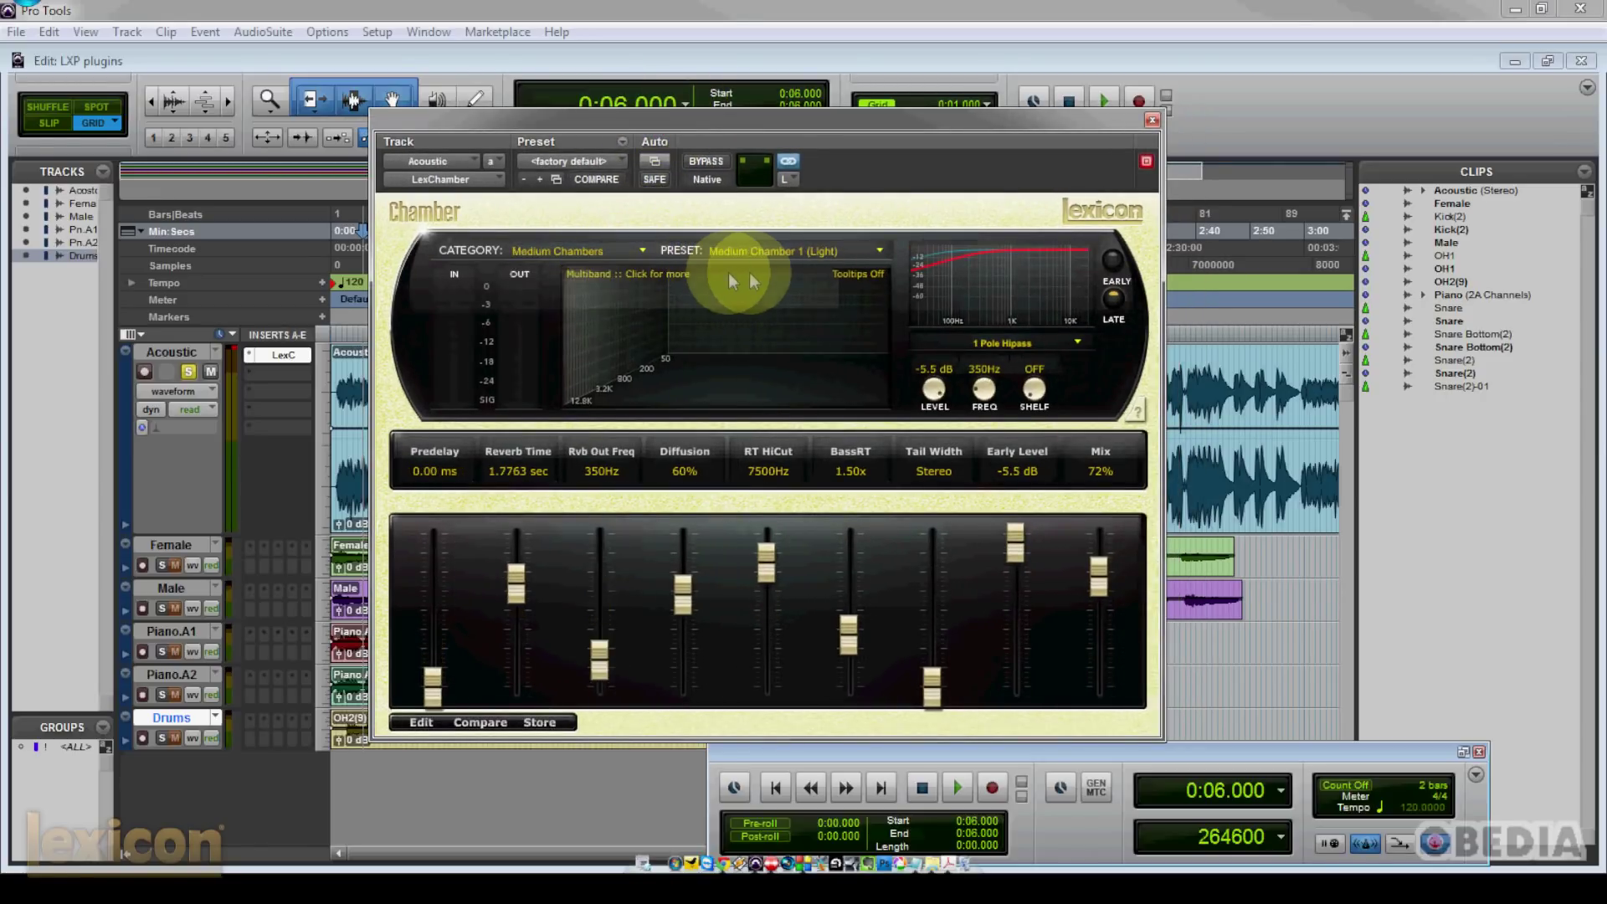
left_click(879, 250)
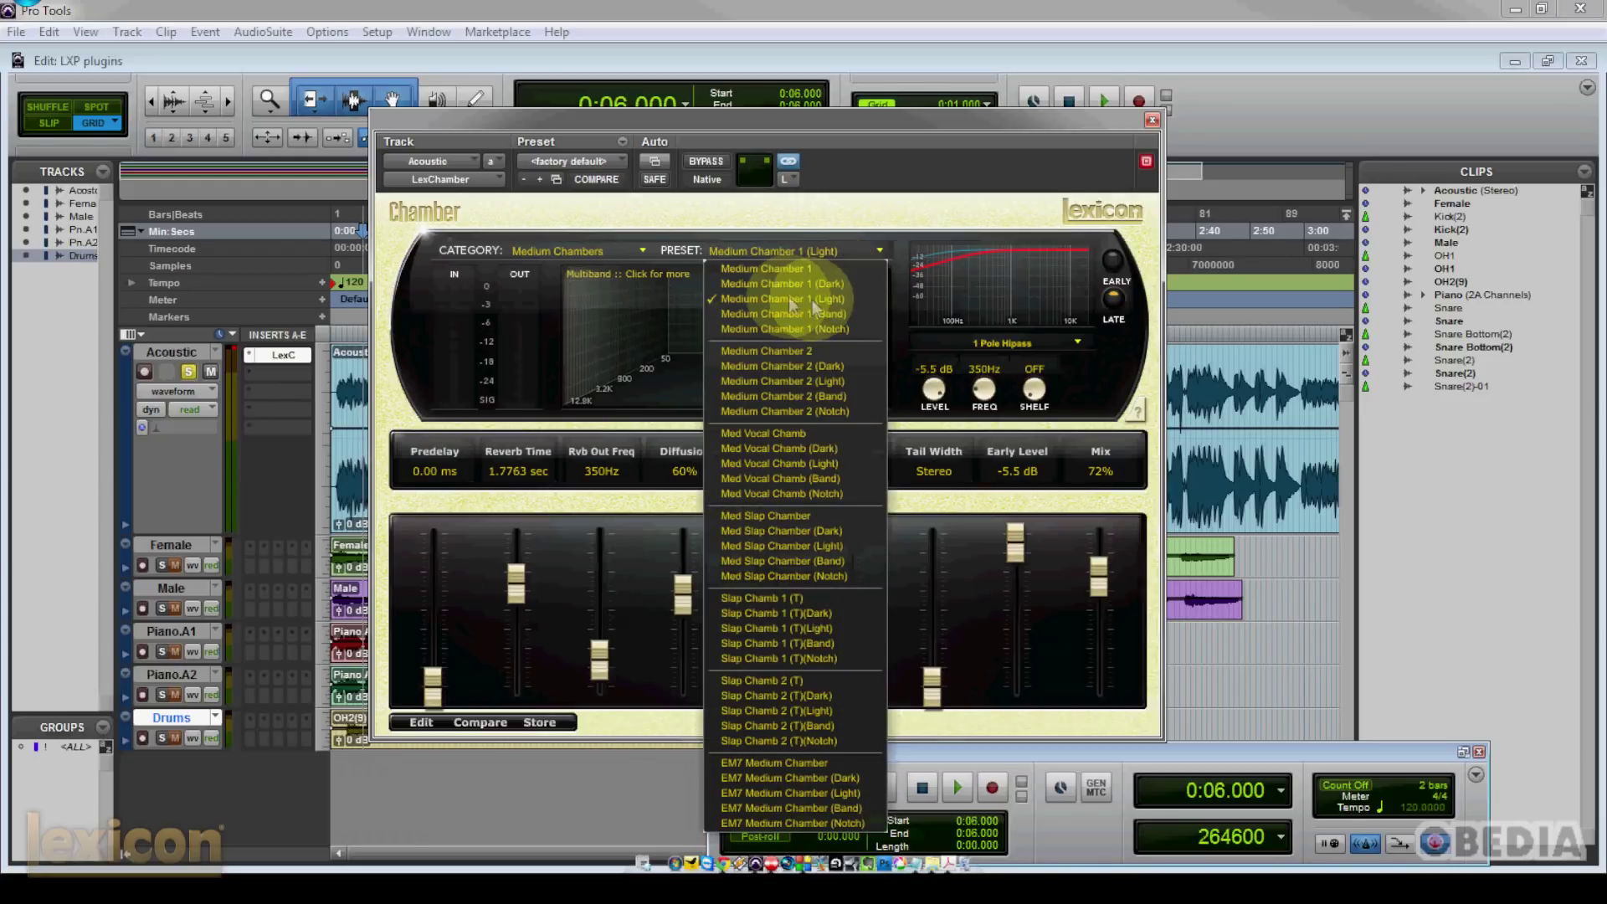
left_click(819, 381)
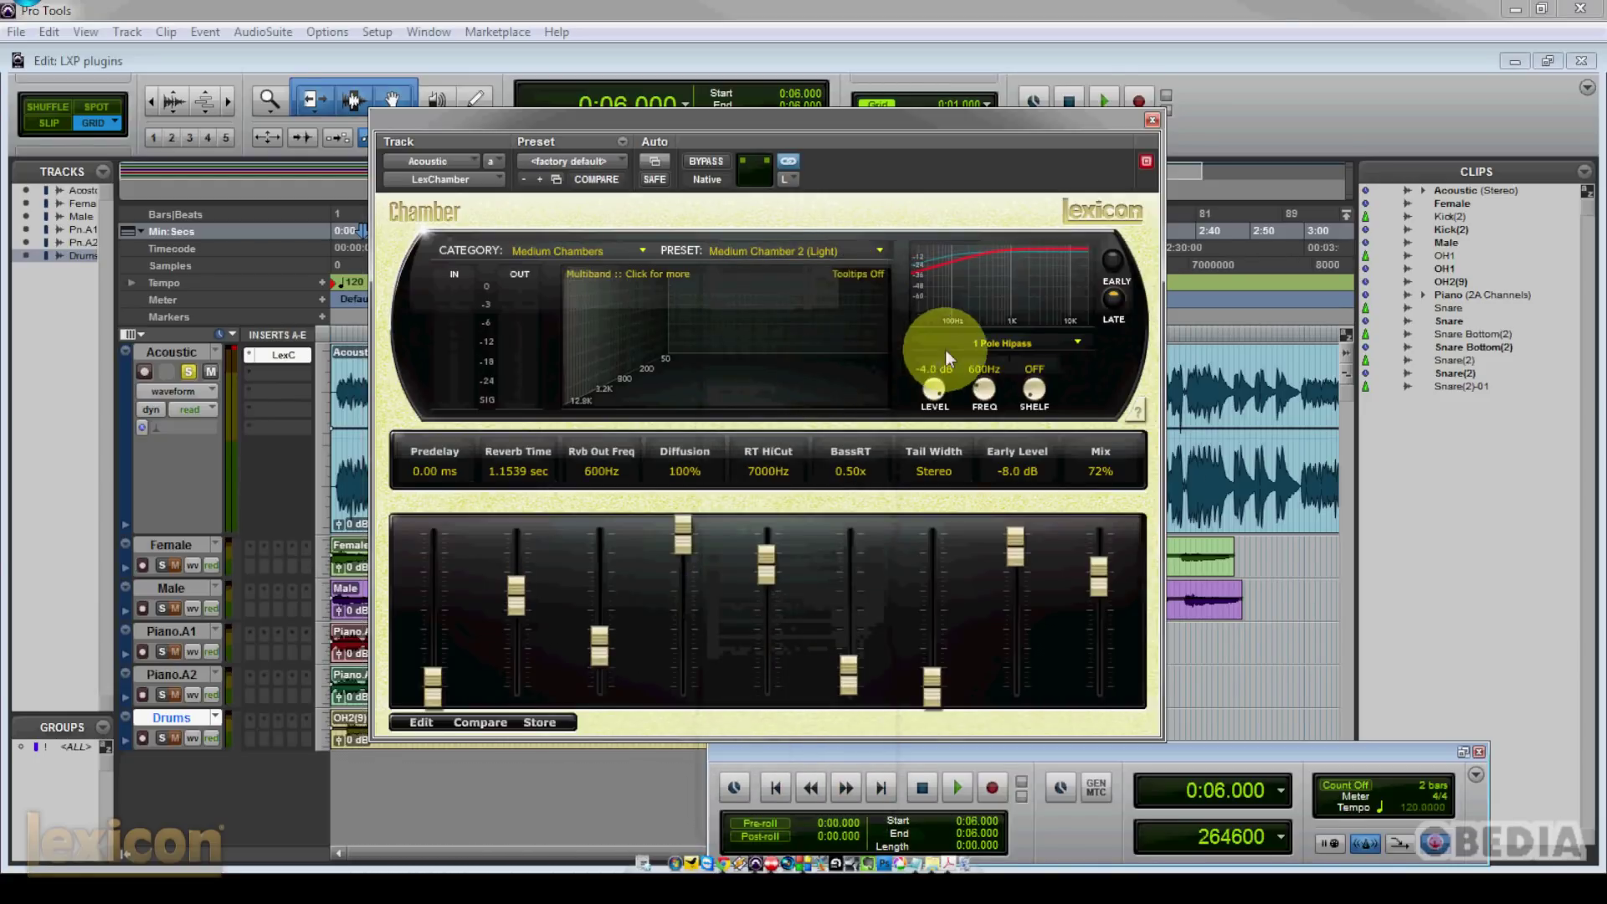
- While playing the Acoustic track, set Mix to 80% and reposition the Chamber and Transport windows, then stop playback
key("space")
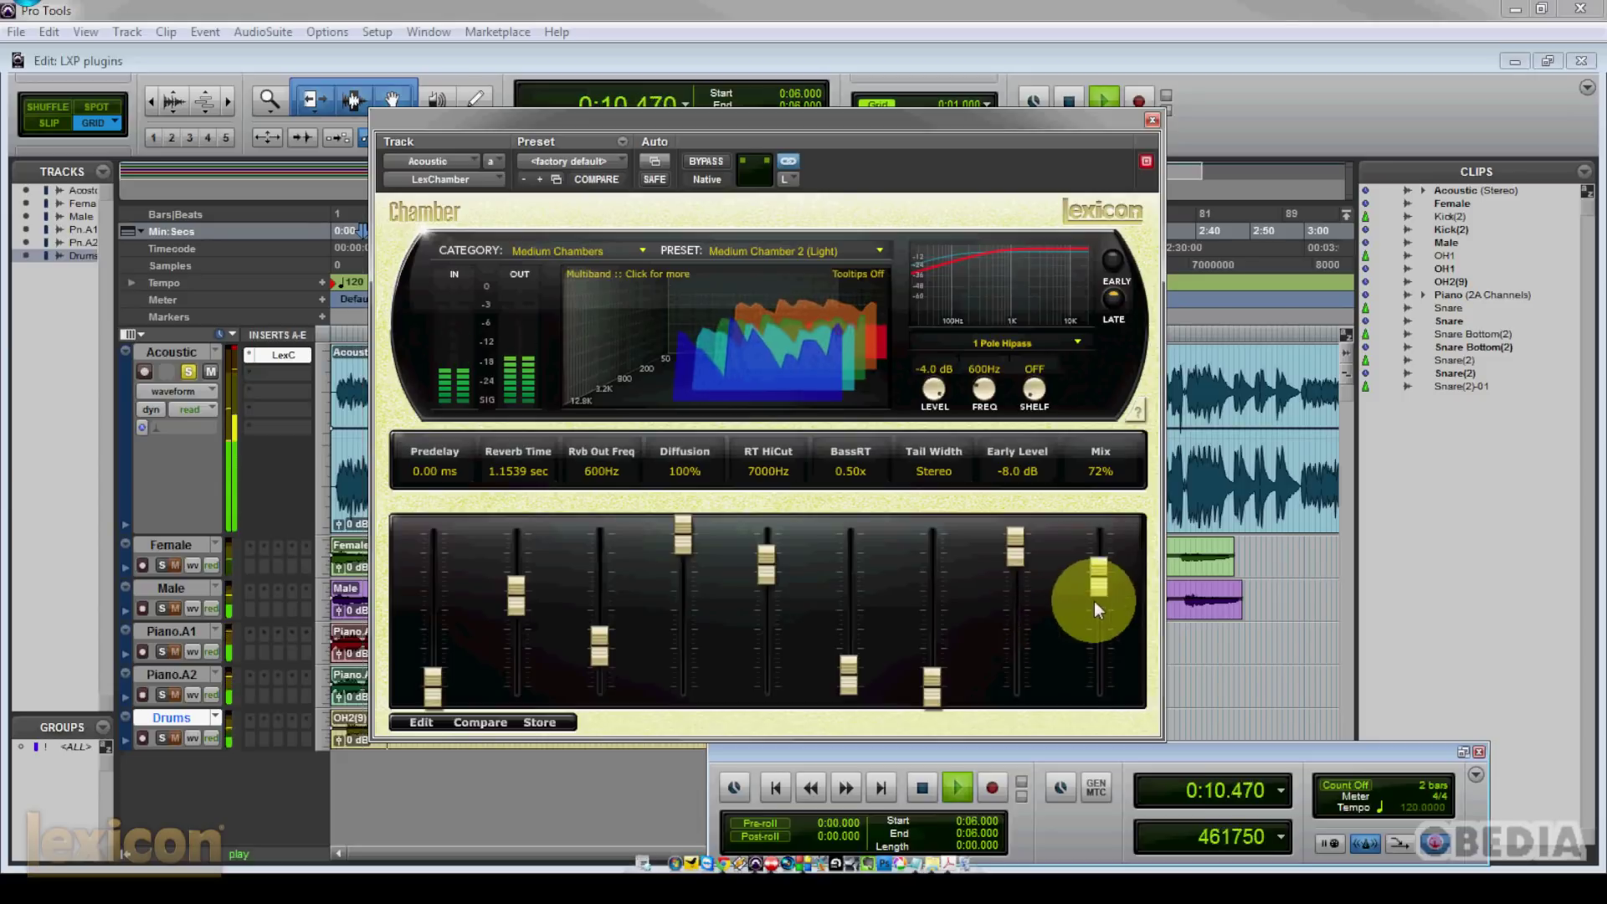
left_click_drag(1098, 579, 1100, 564)
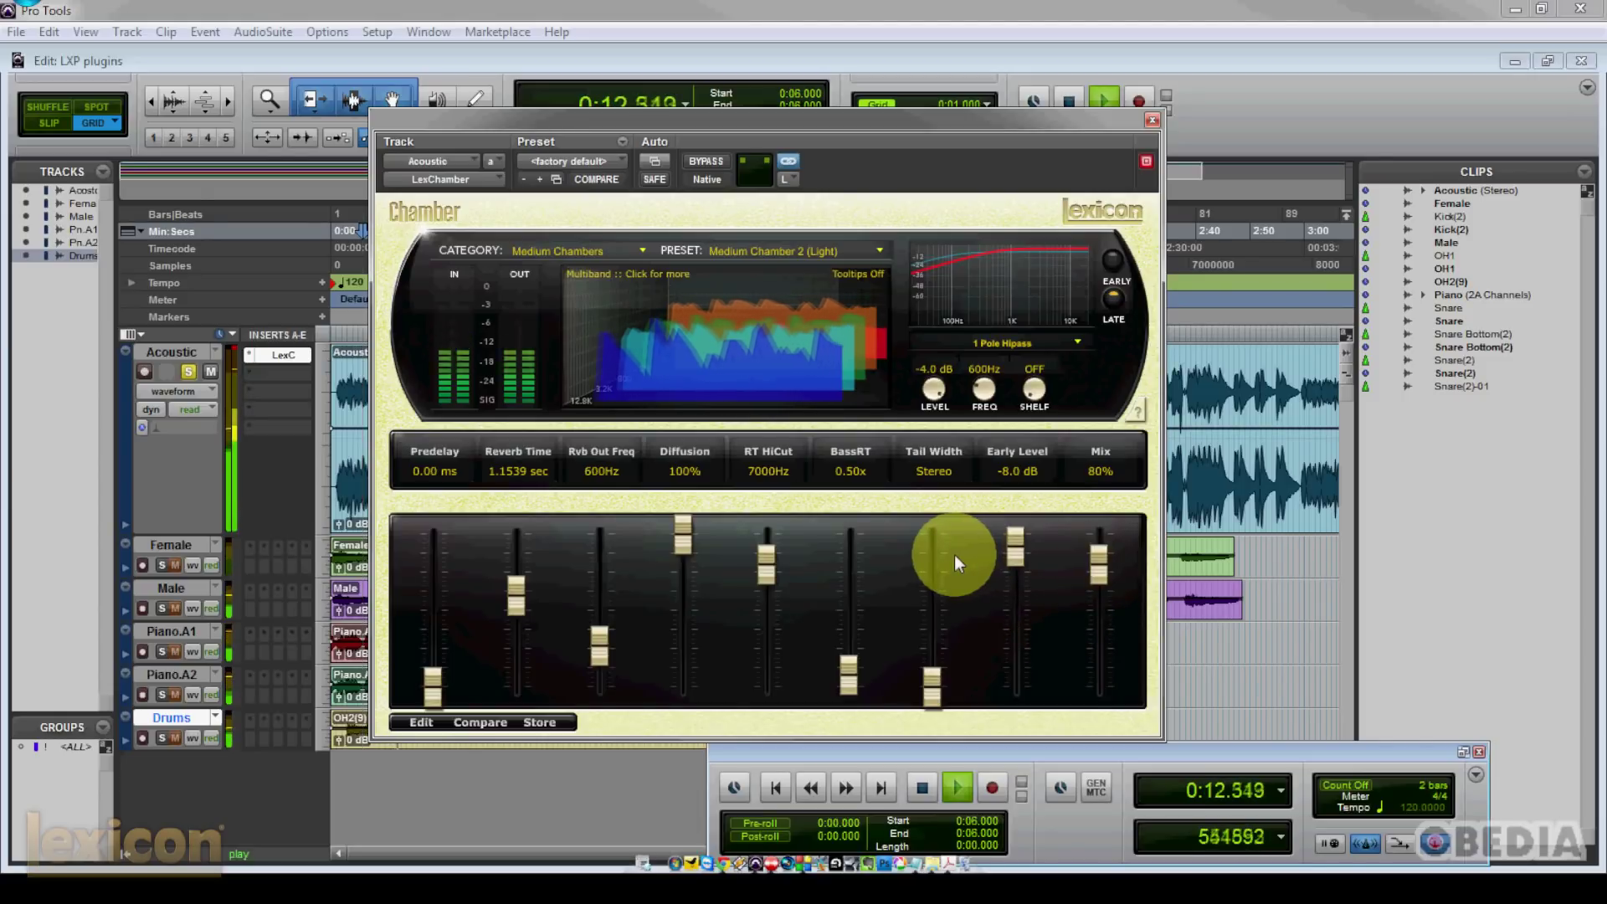
left_click_drag(735, 125, 702, 112)
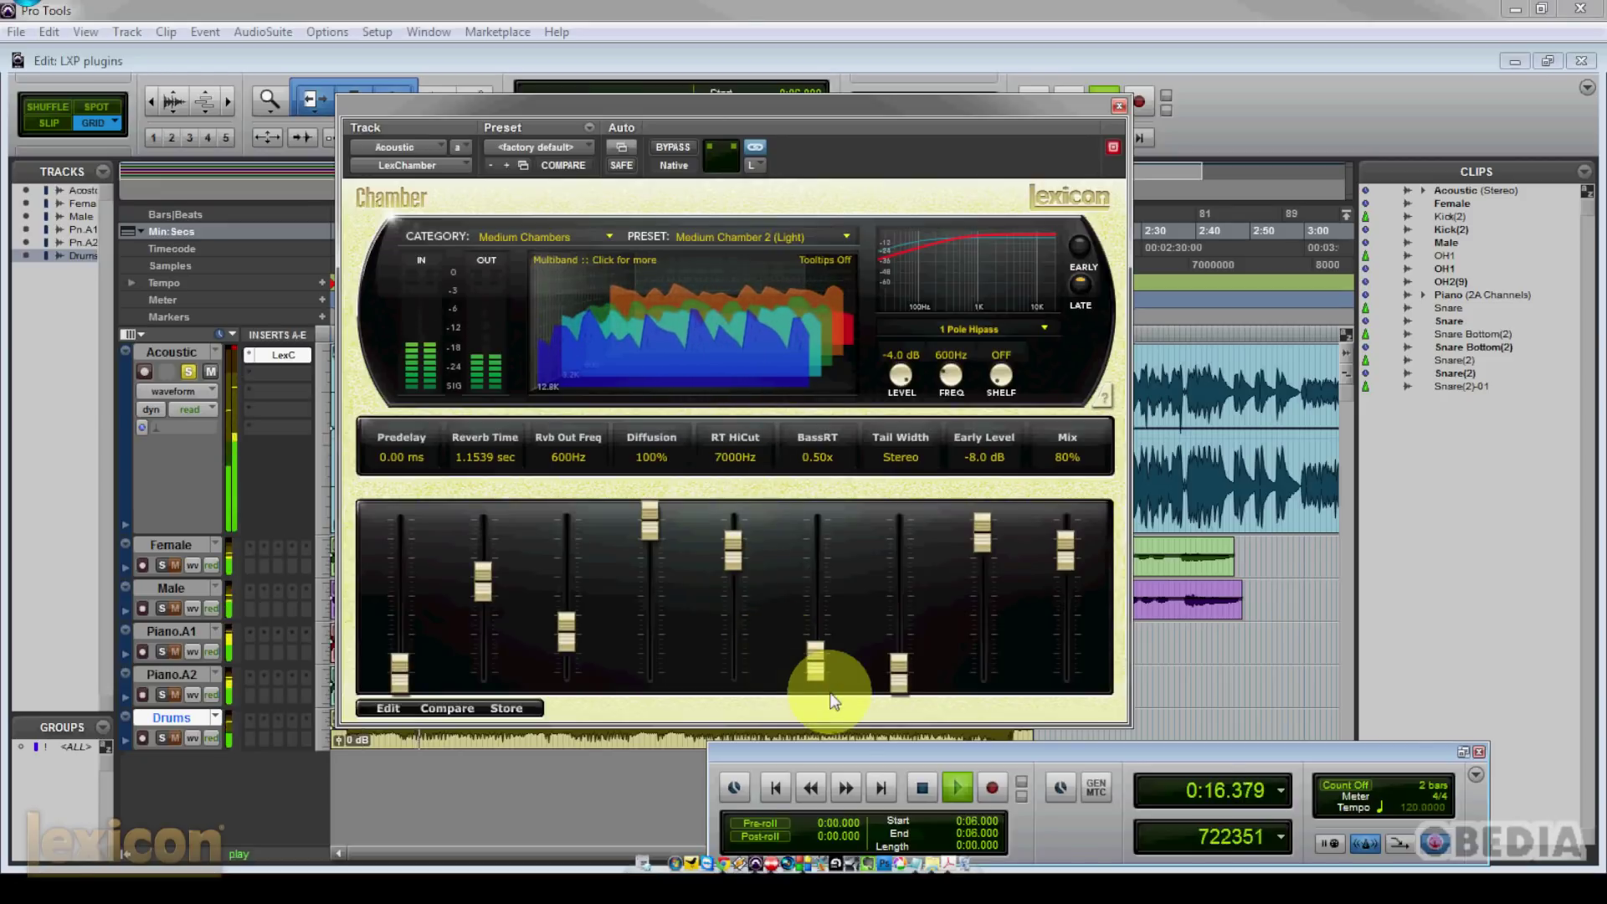
left_click_drag(851, 747, 595, 721)
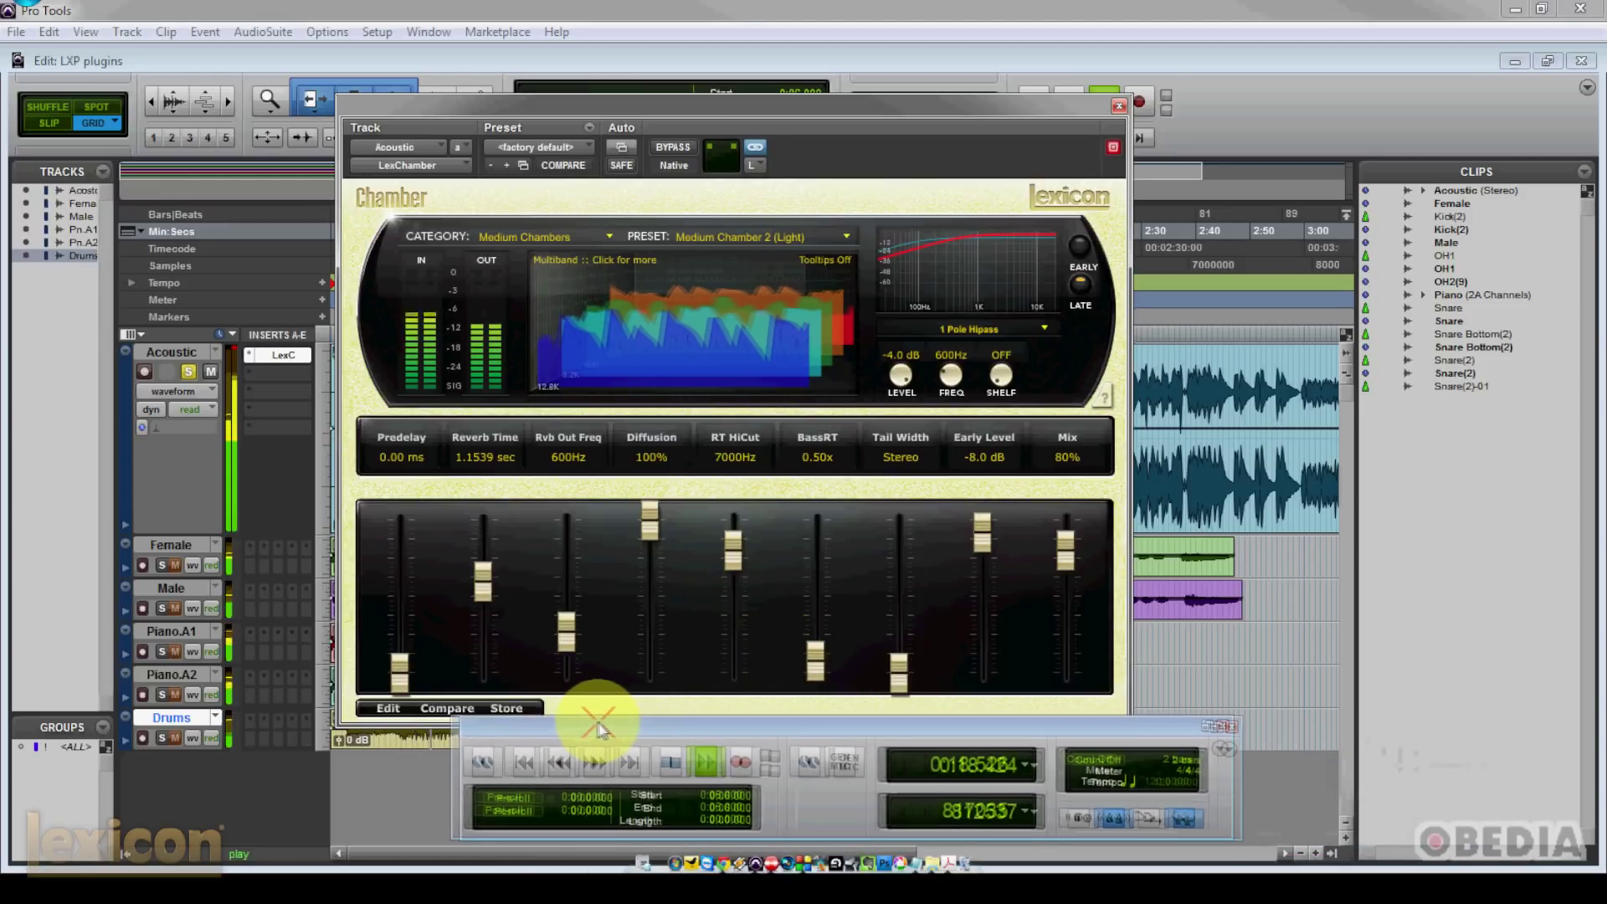
left_click(675, 767)
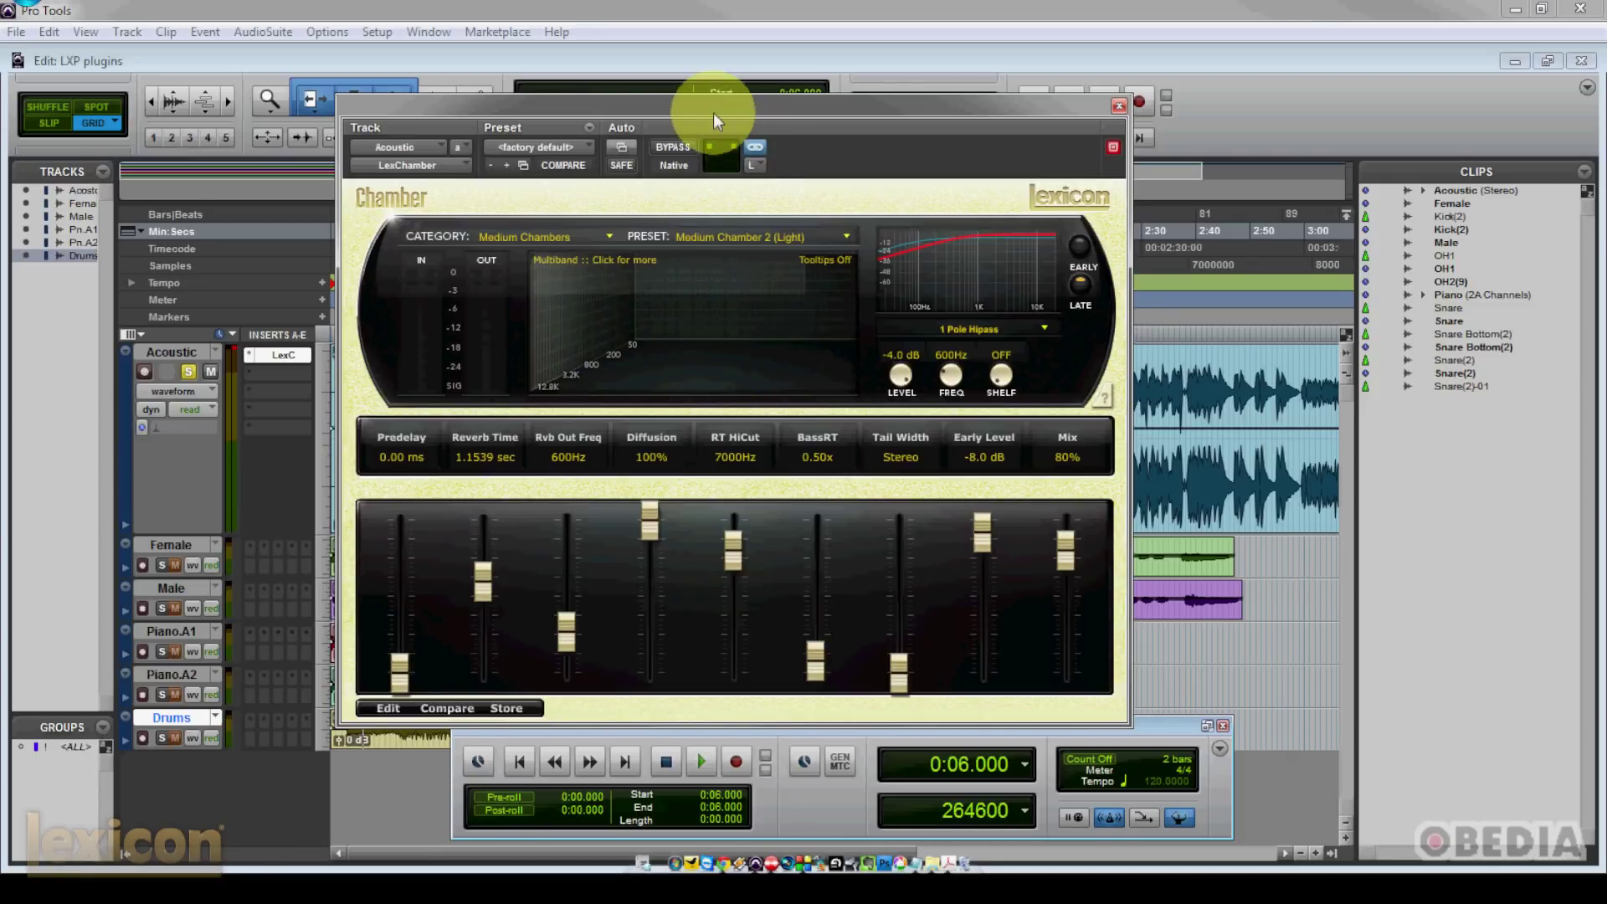
left_click_drag(713, 113, 742, 112)
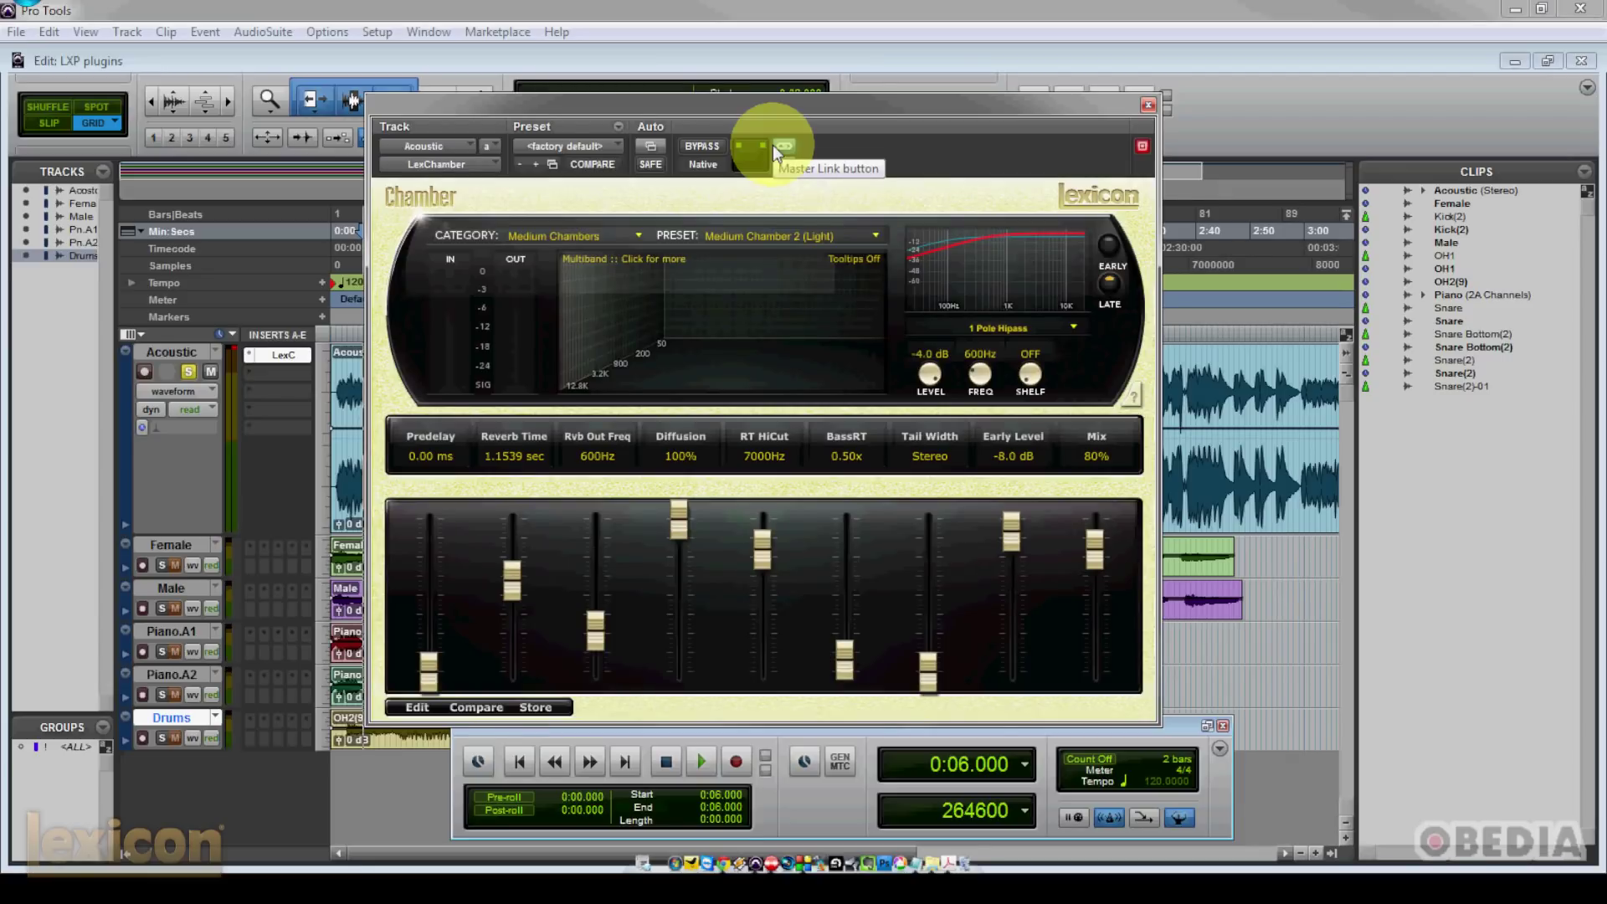
left_click(783, 147)
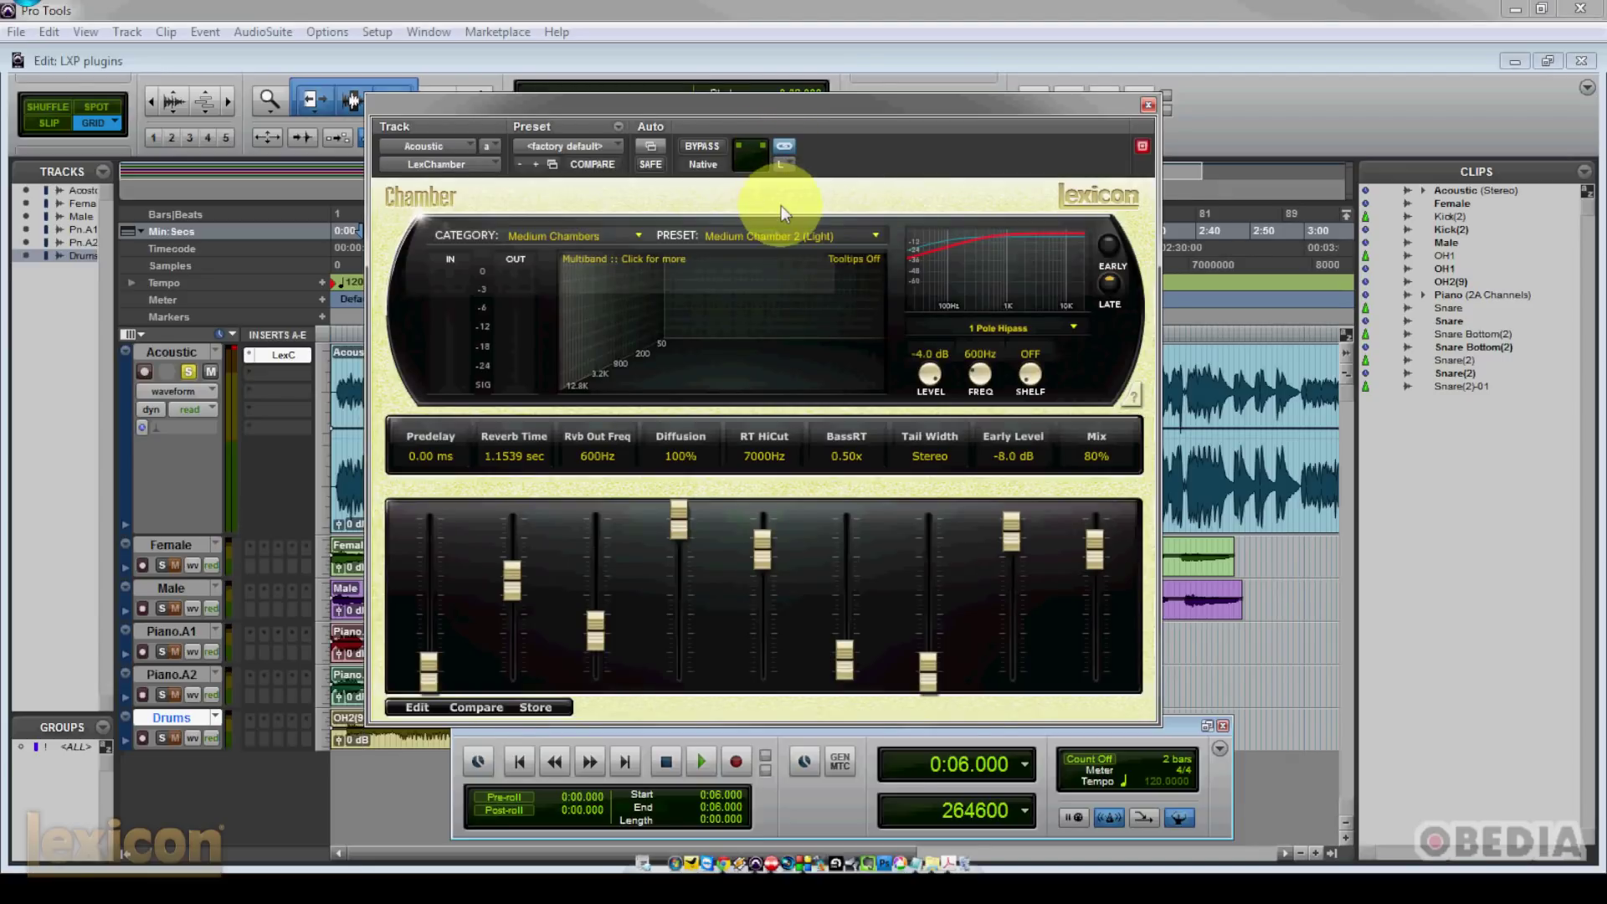
left_click(874, 237)
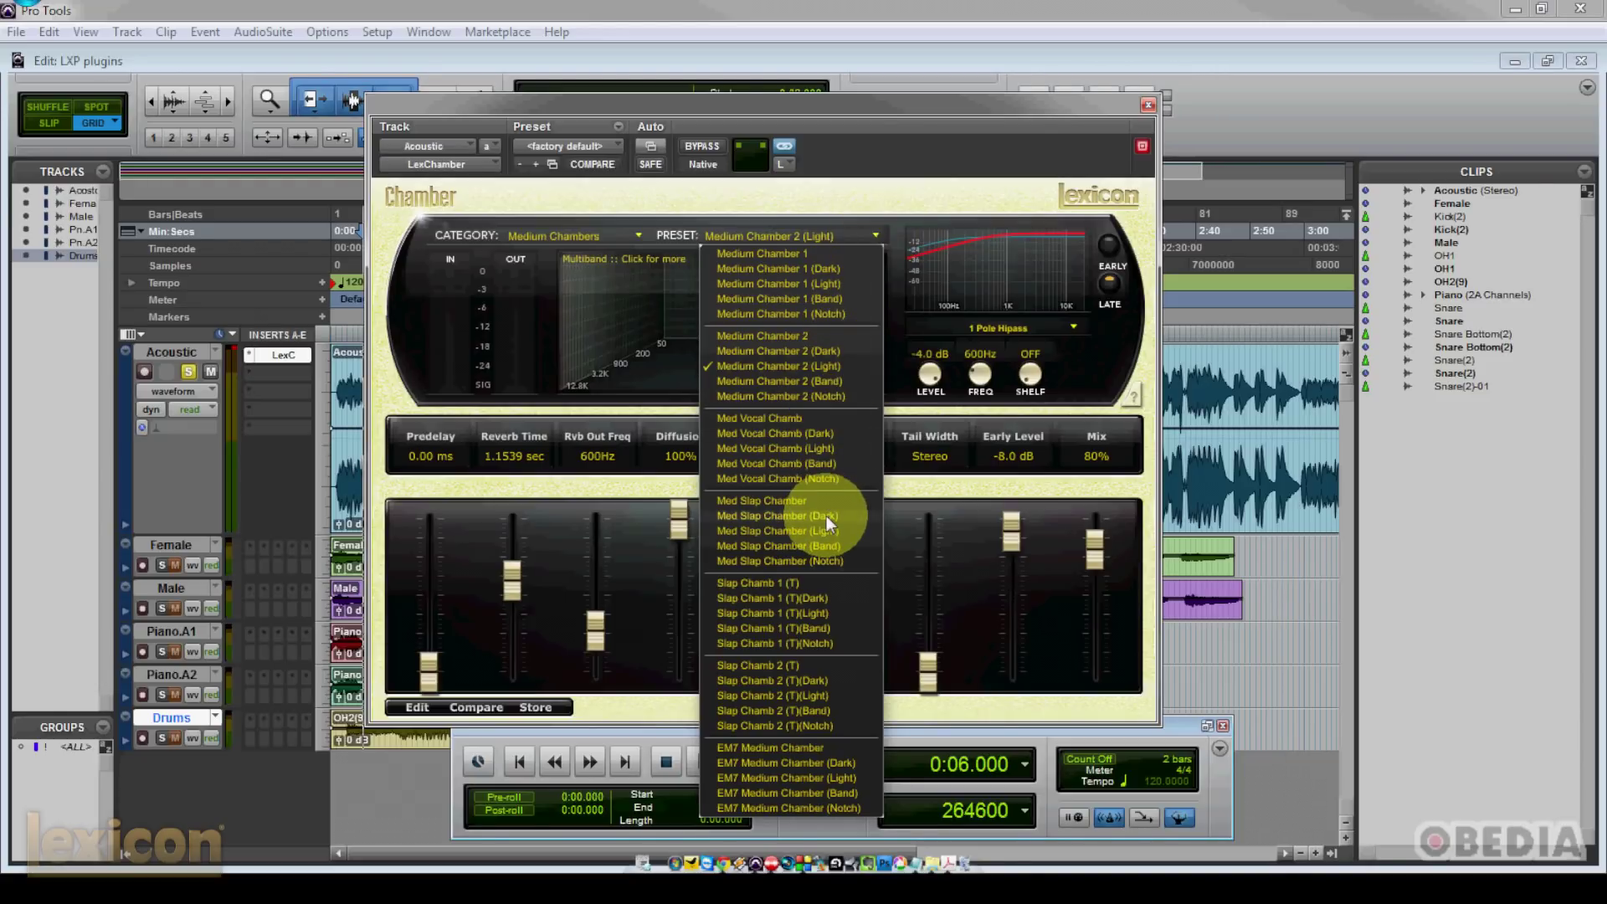
left_click(935, 207)
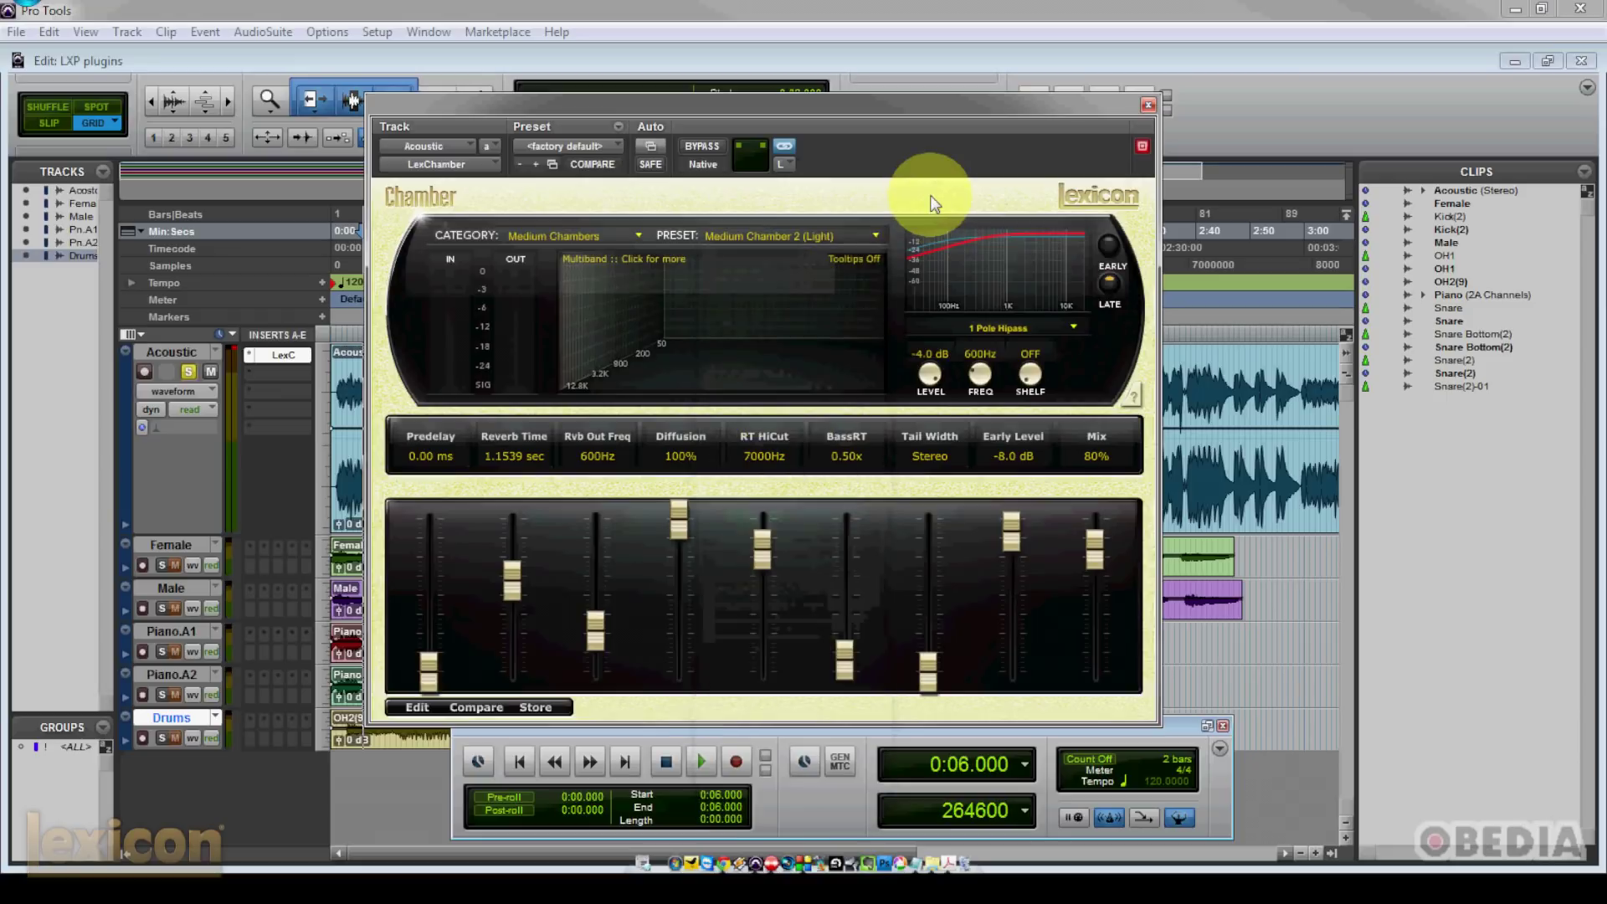
- Load the Lge Wide Chamber (Dark) preset from the Large Chambers category
left_click(638, 237)
left_click(586, 284)
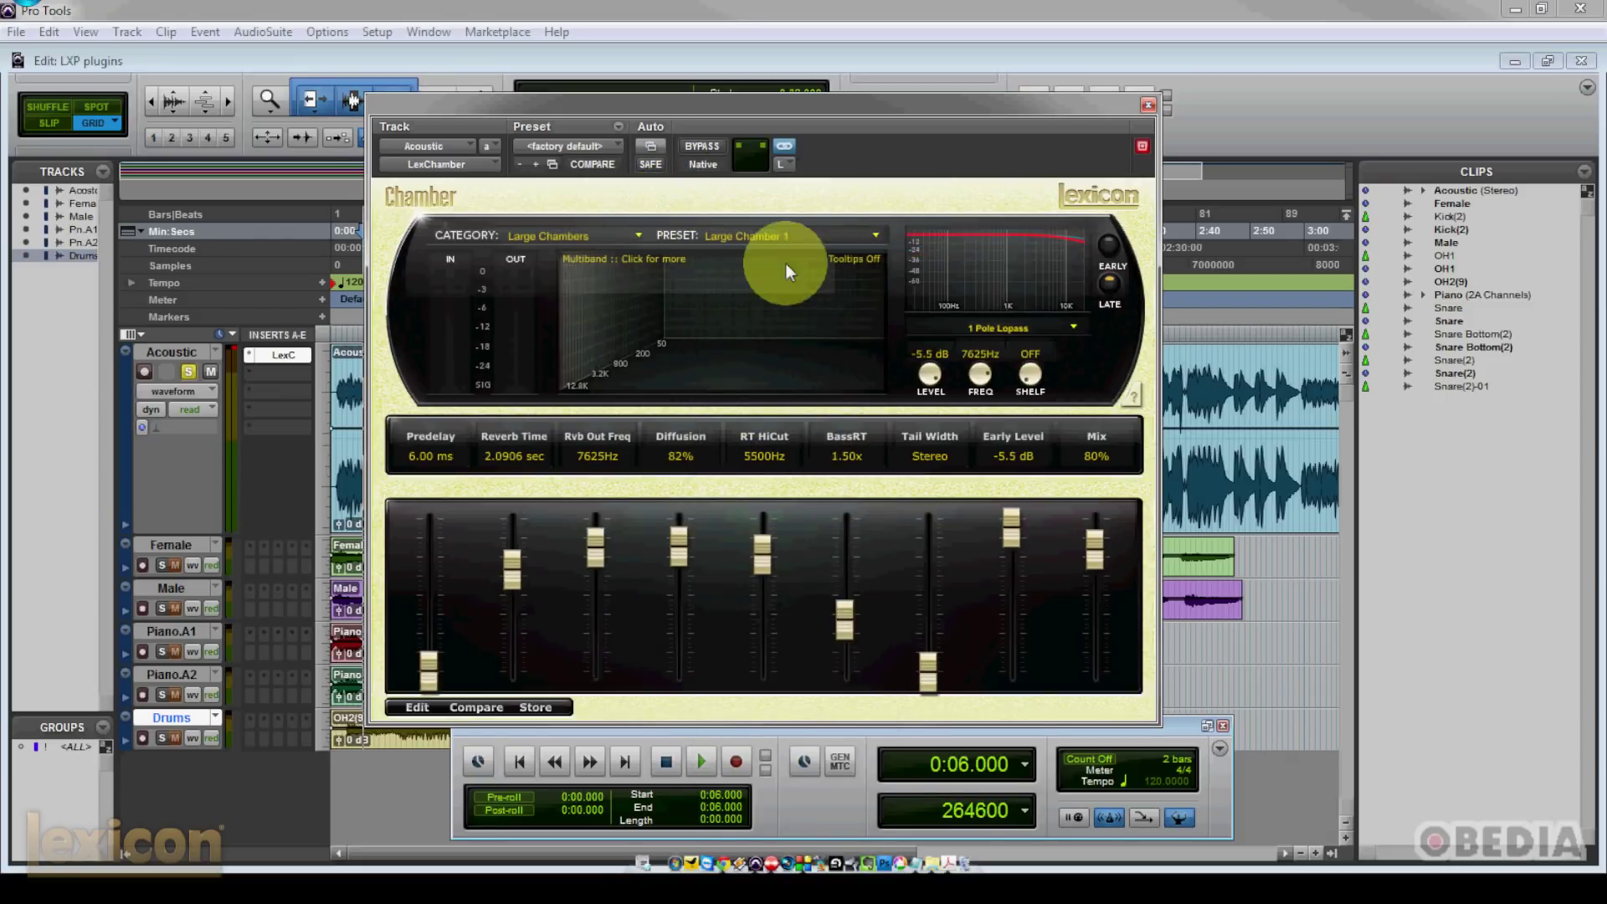
left_click(873, 237)
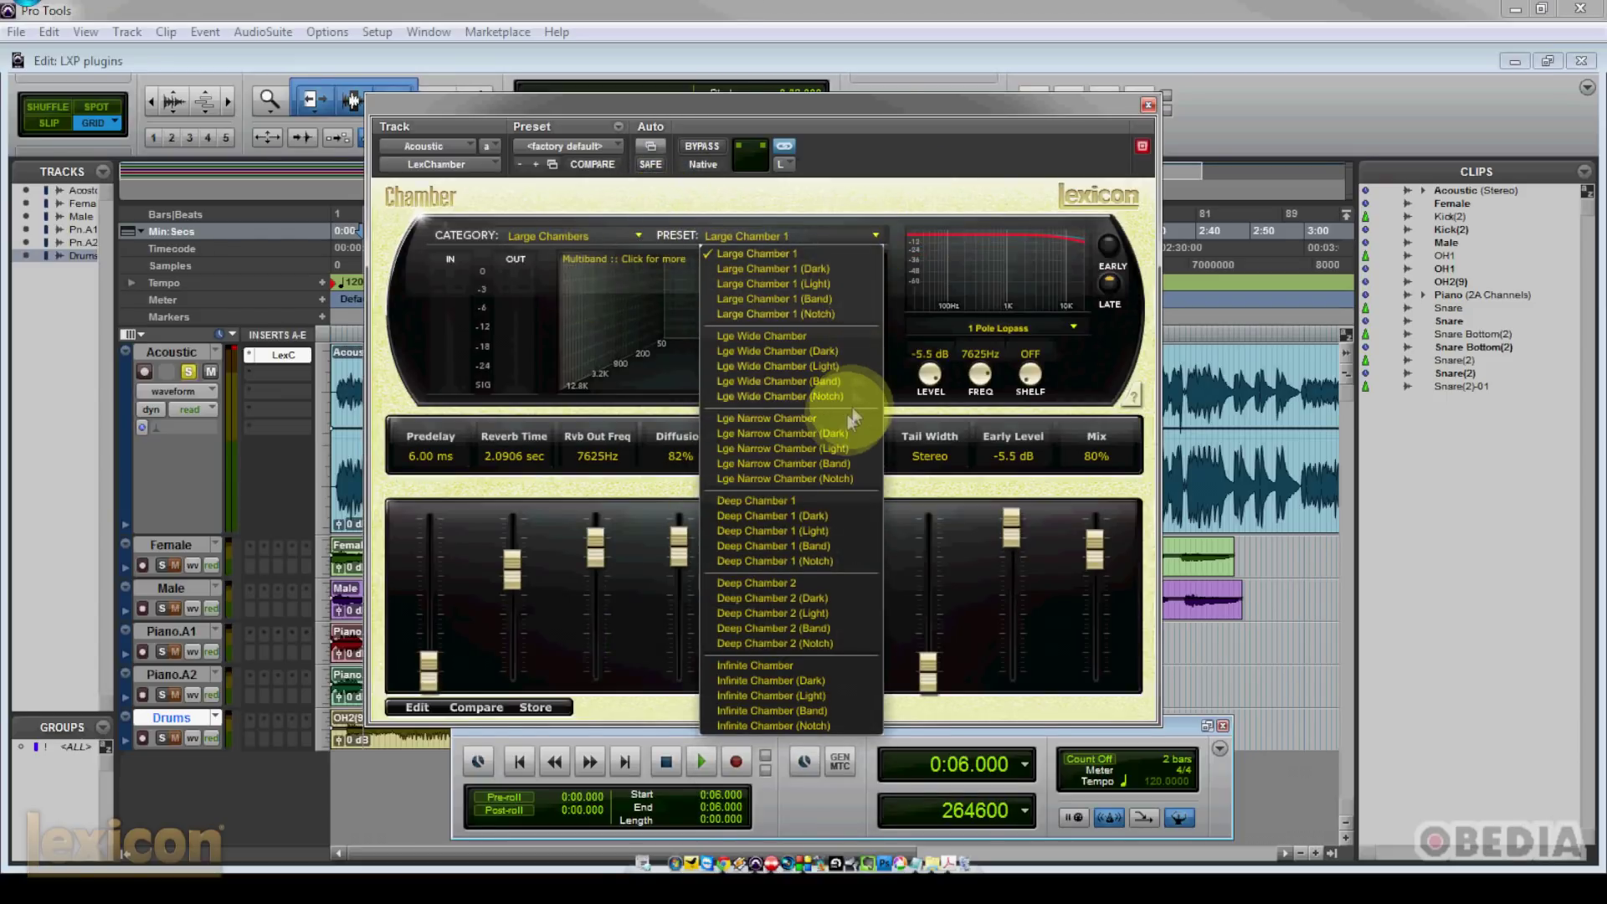
left_click(841, 353)
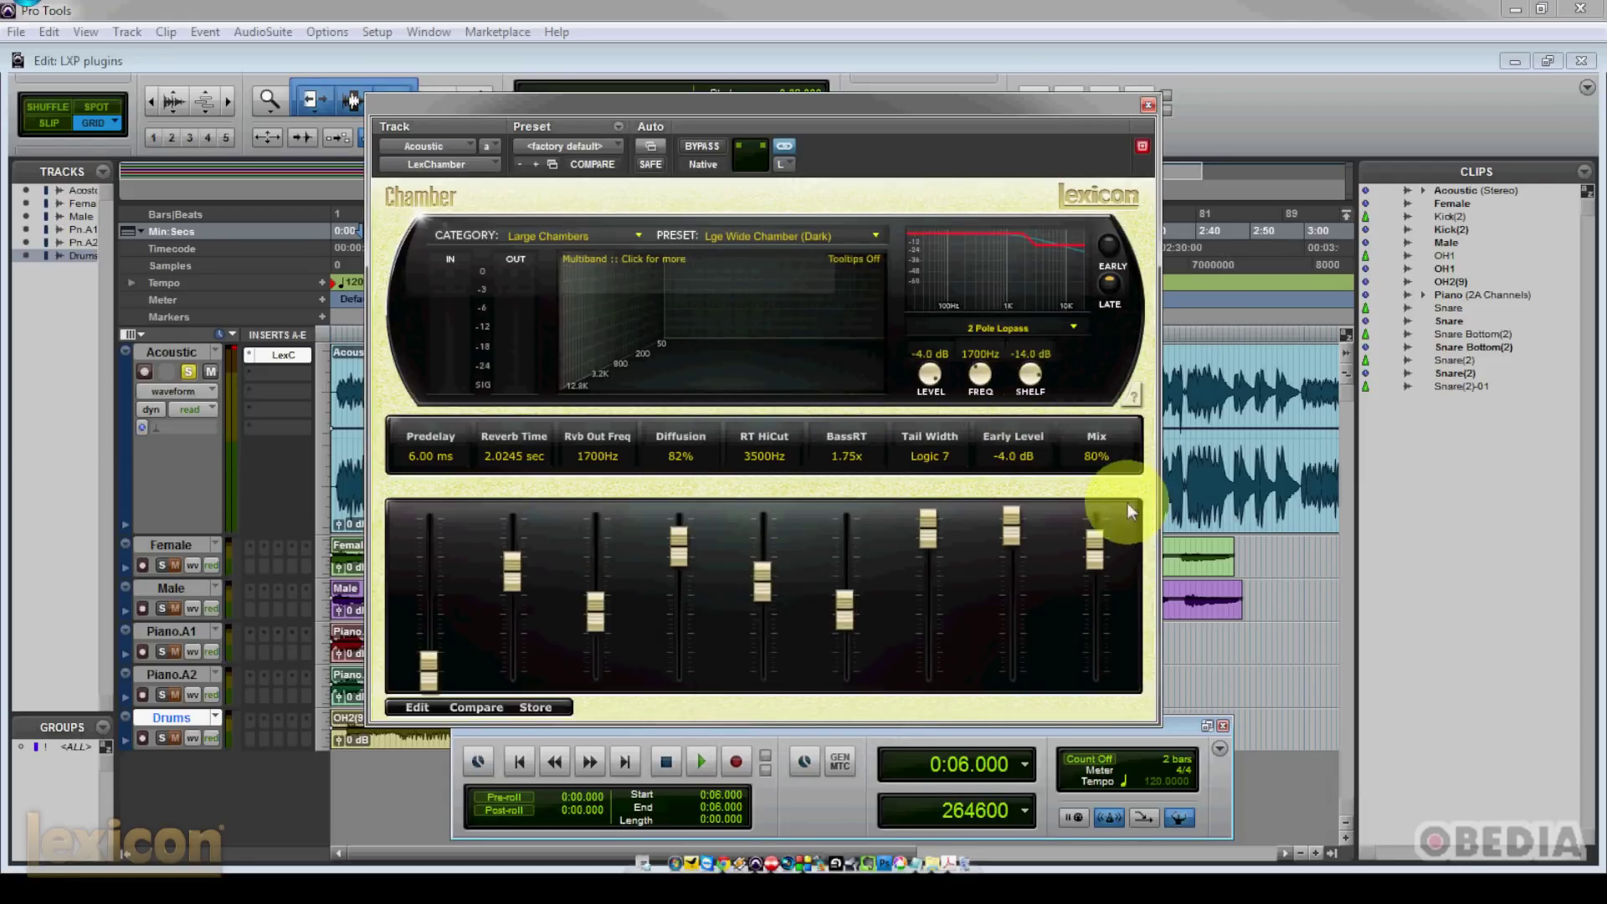
- Uncover the track starts and, during playback, set Predelay to 112 ms, Mix to 84% and Tail Width to 253 degrees
left_click_drag(708, 115, 753, 114)
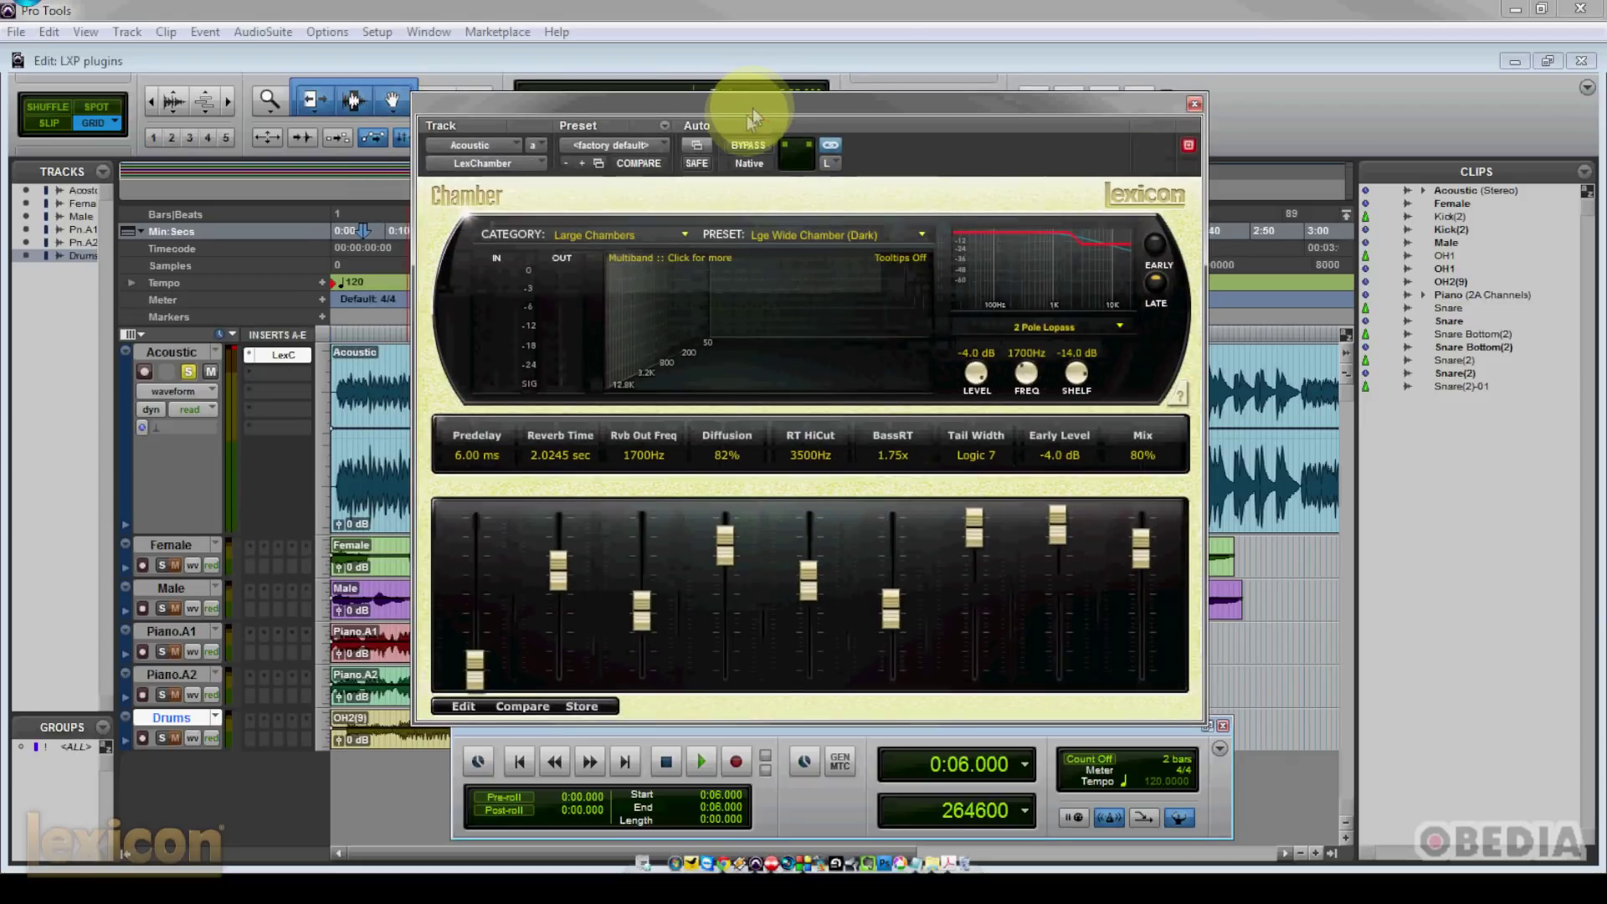
key("space")
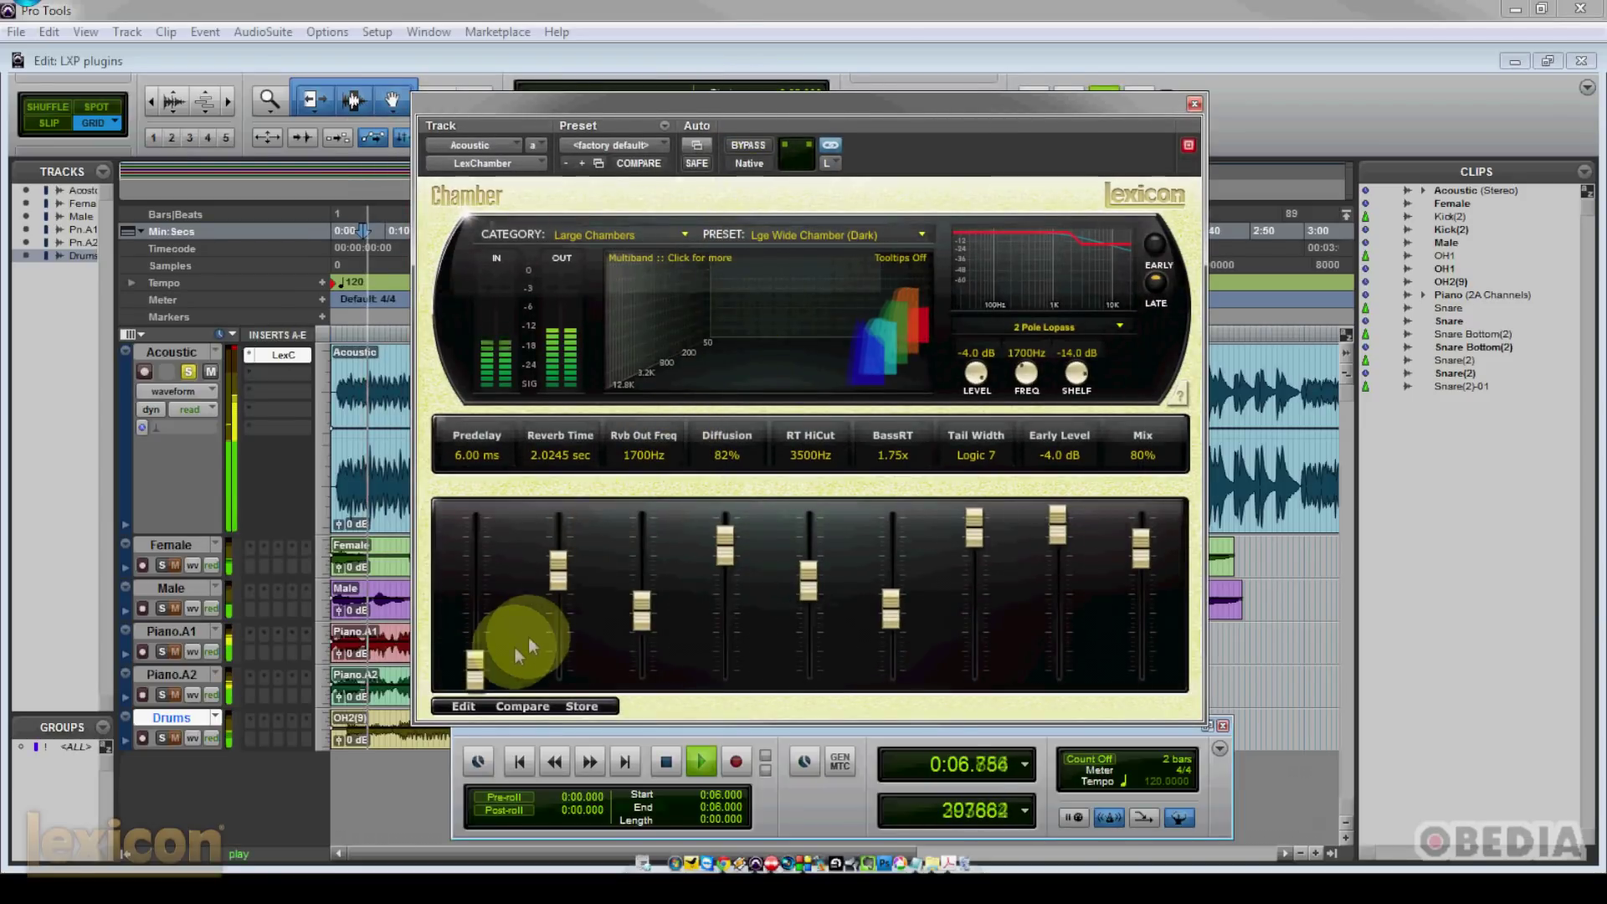
left_click_drag(469, 664, 473, 651)
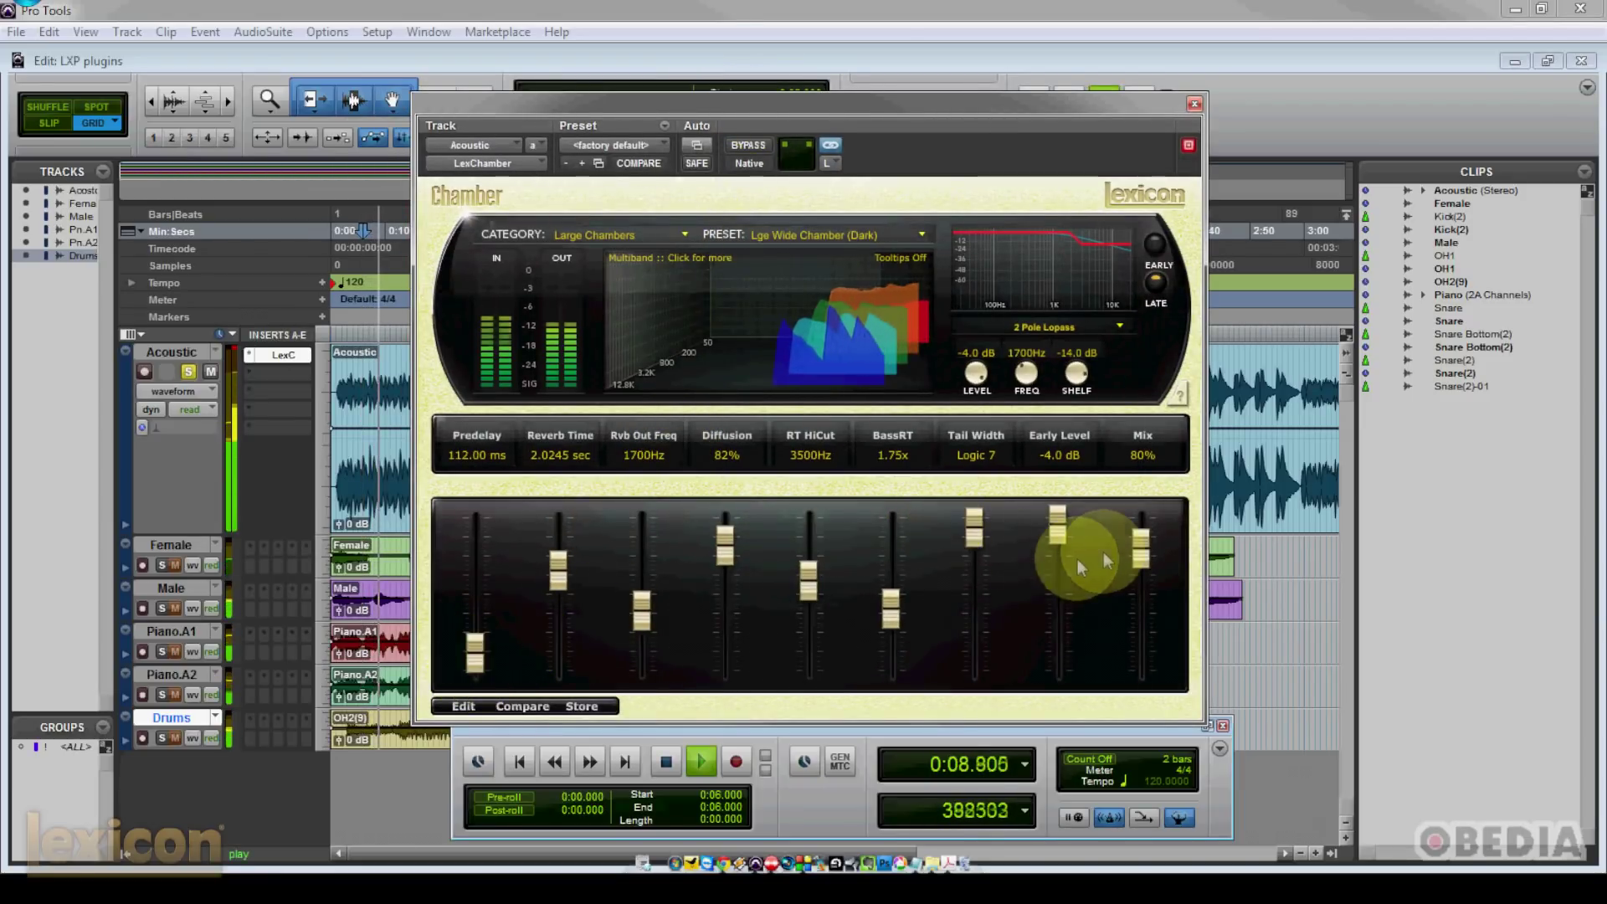
left_click_drag(1142, 553, 1144, 545)
left_click_drag(984, 540, 982, 566)
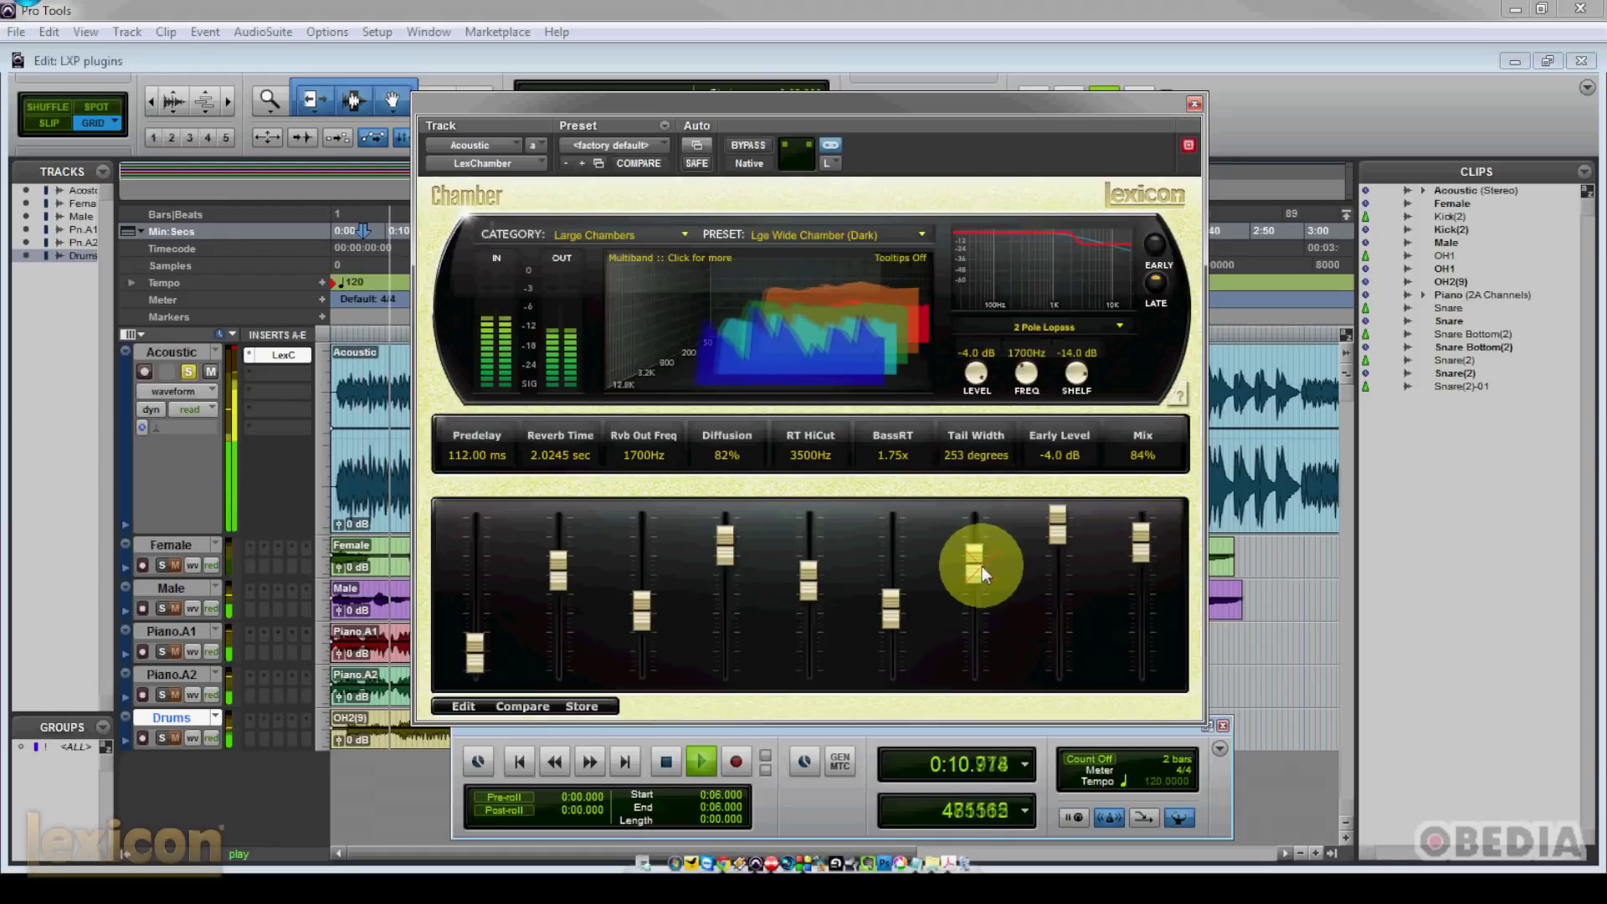
- Set BassRT to 2.90x, RT HiCut to 4475 Hz, Diffusion to 47% and Rvb Out Freq to 395 Hz, then stop playback
left_click_drag(888, 597, 809, 576)
left_click_drag(722, 540, 635, 641)
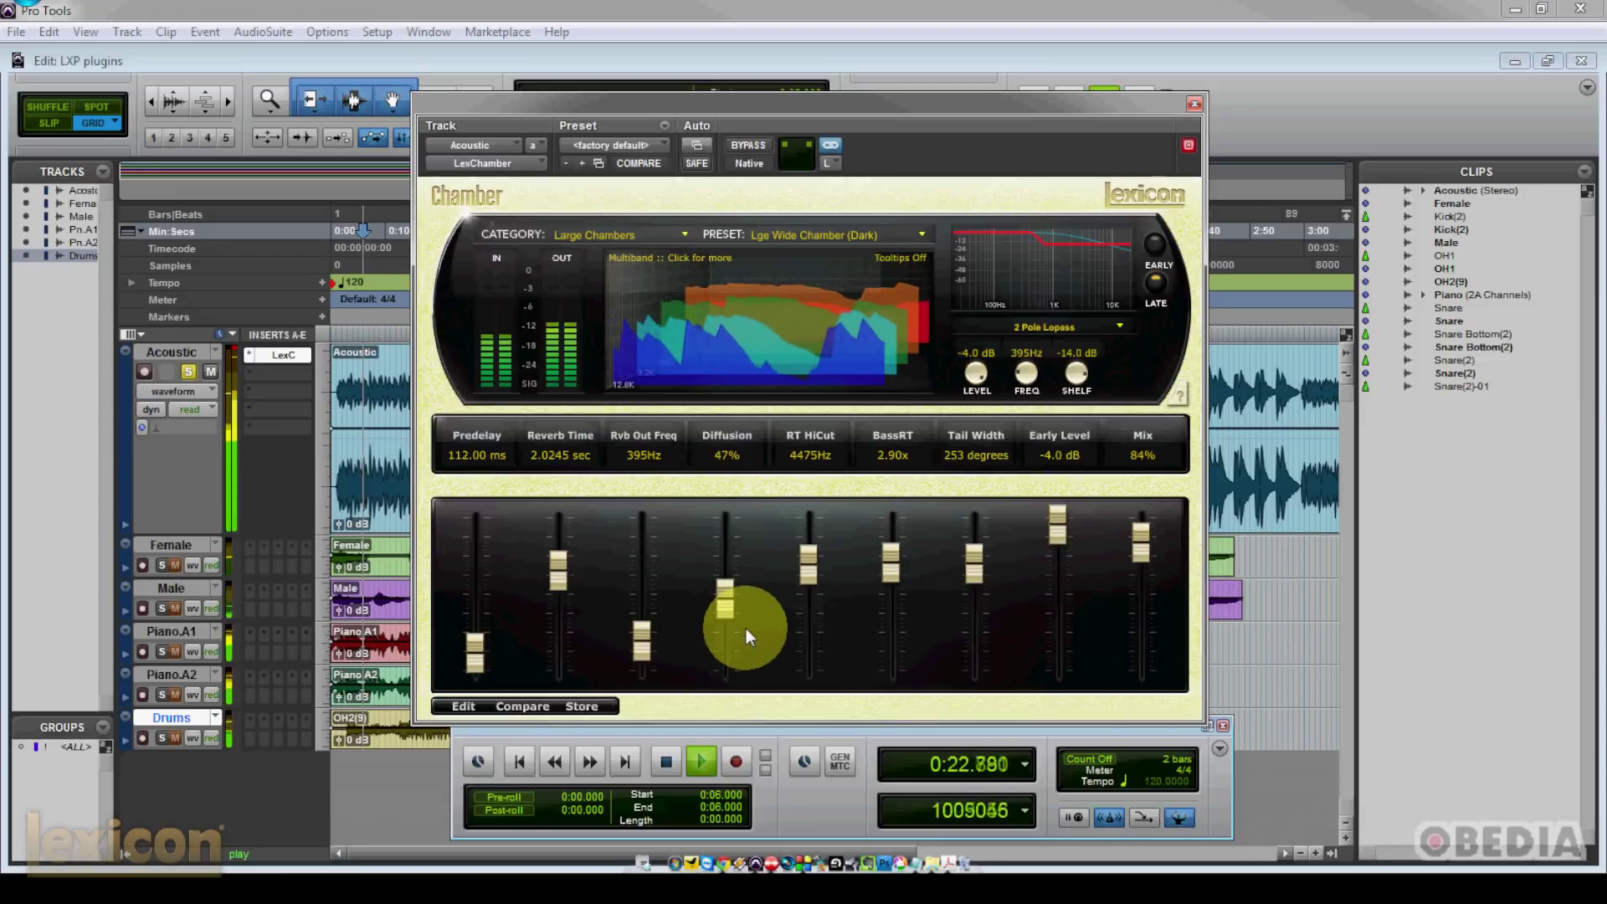
key("space")
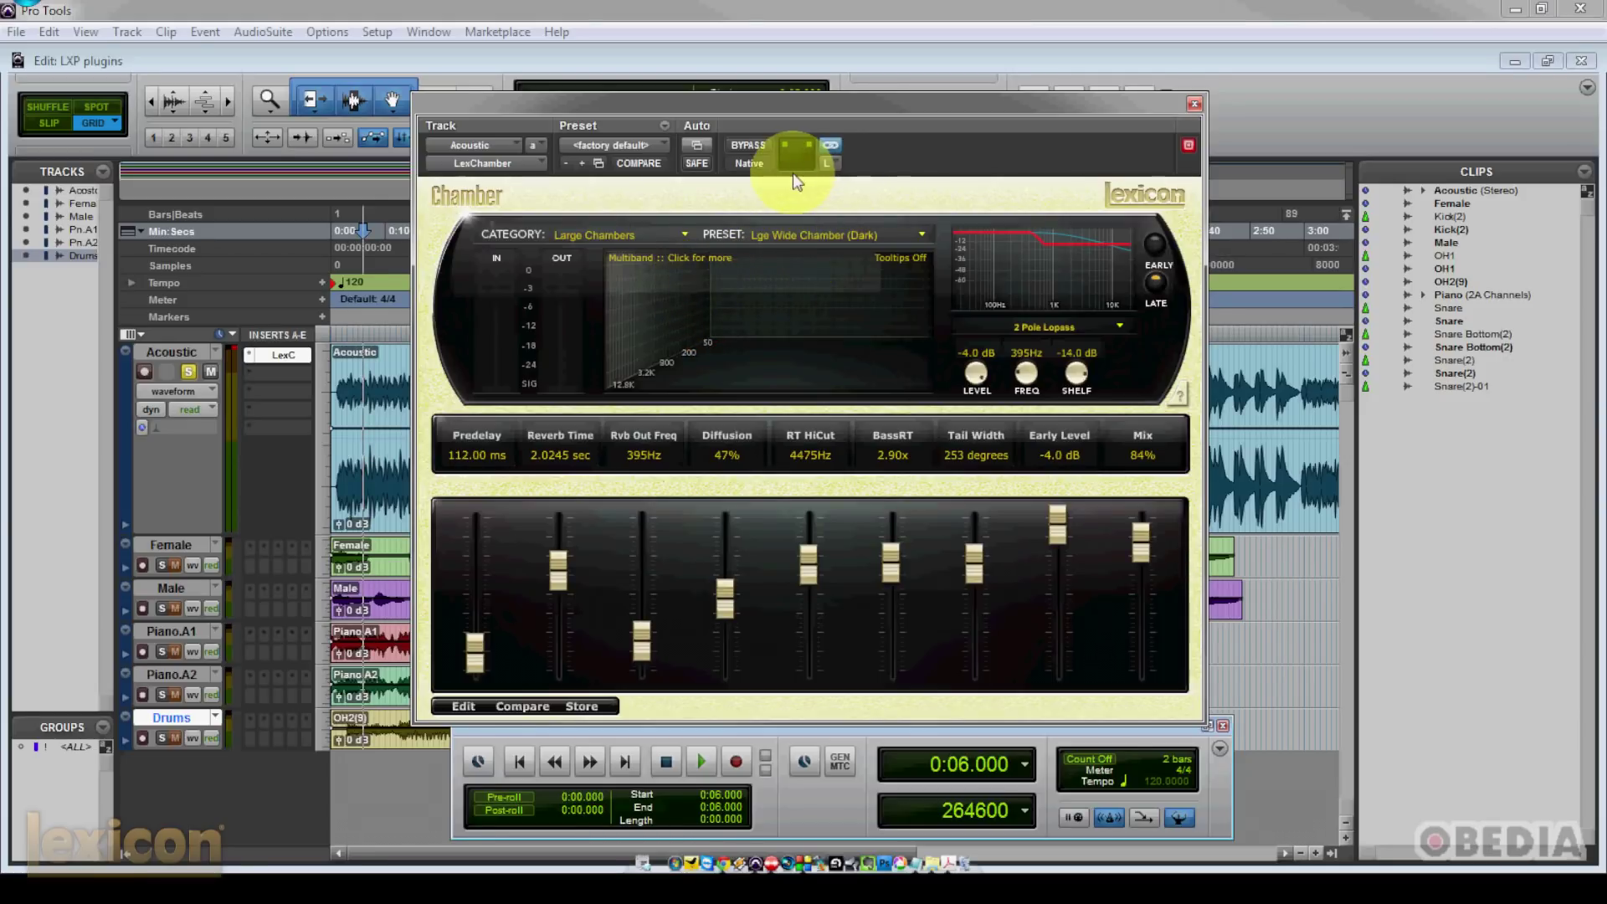
- Play the Acoustic track while toggling the Chamber bypass to compare dry and wet sound, ending bypassed with playback stopped
left_click(749, 146)
key("space")
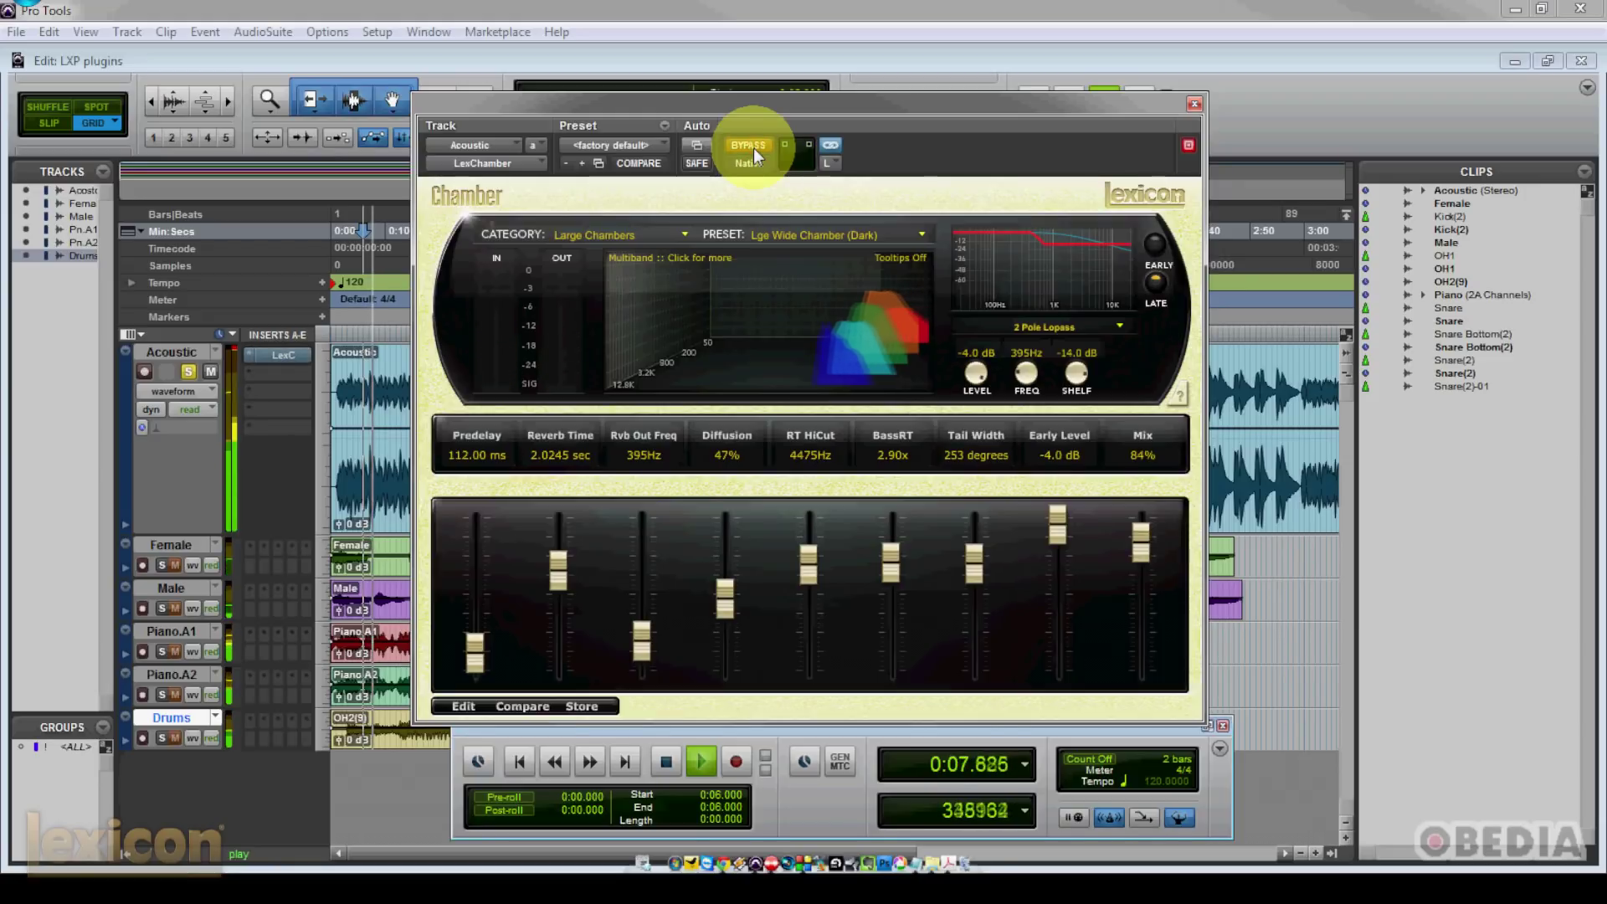
left_click(754, 151)
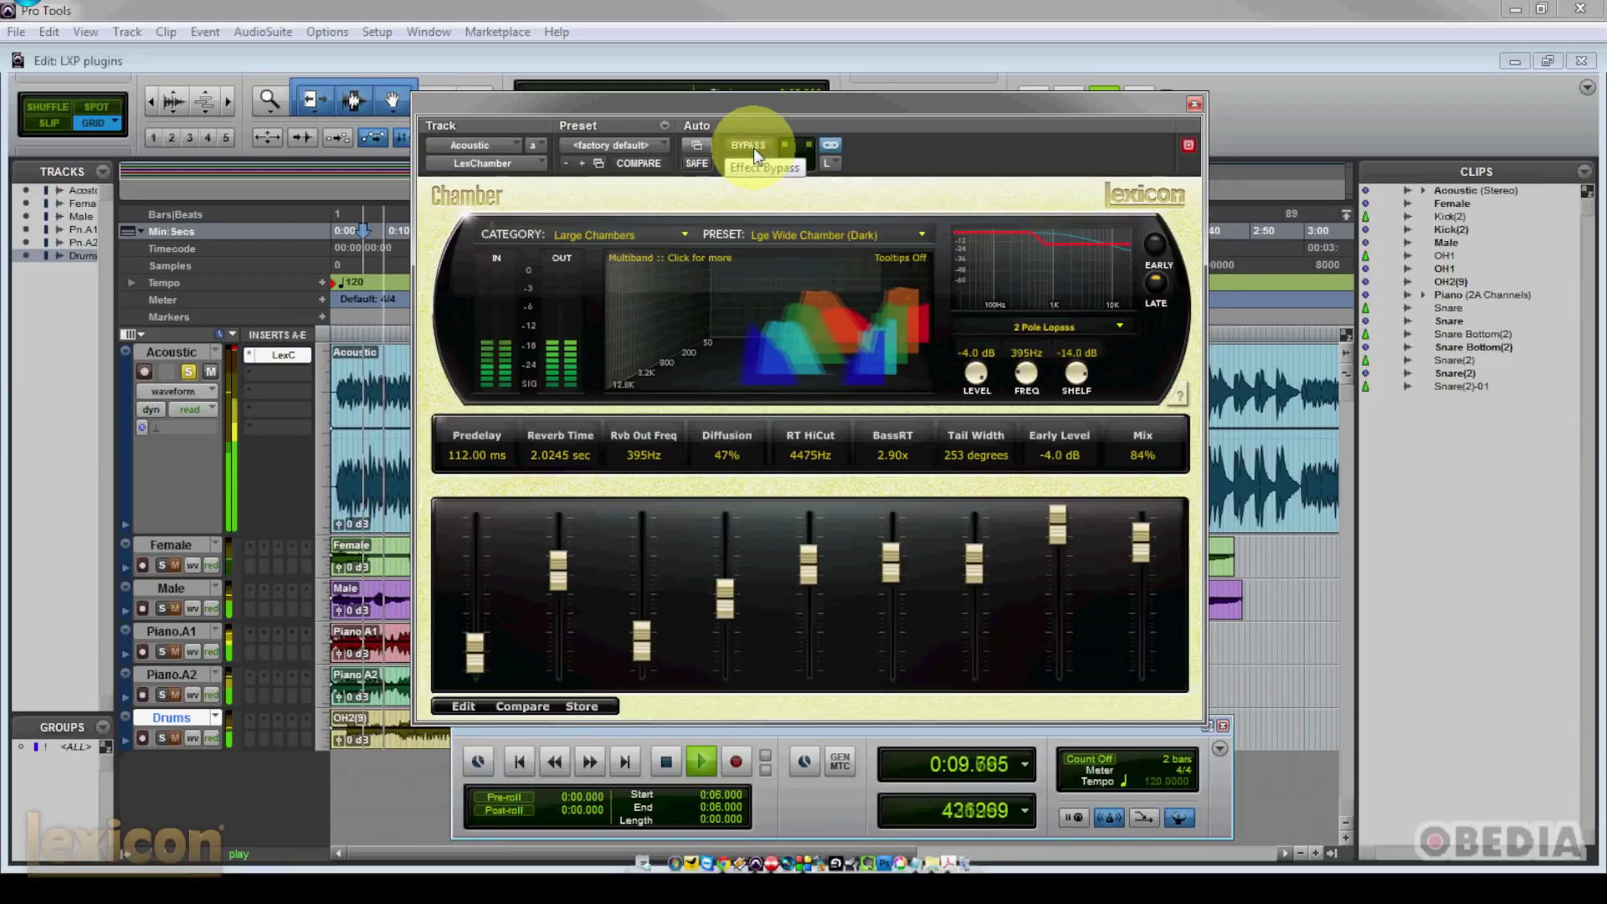
left_click(756, 155)
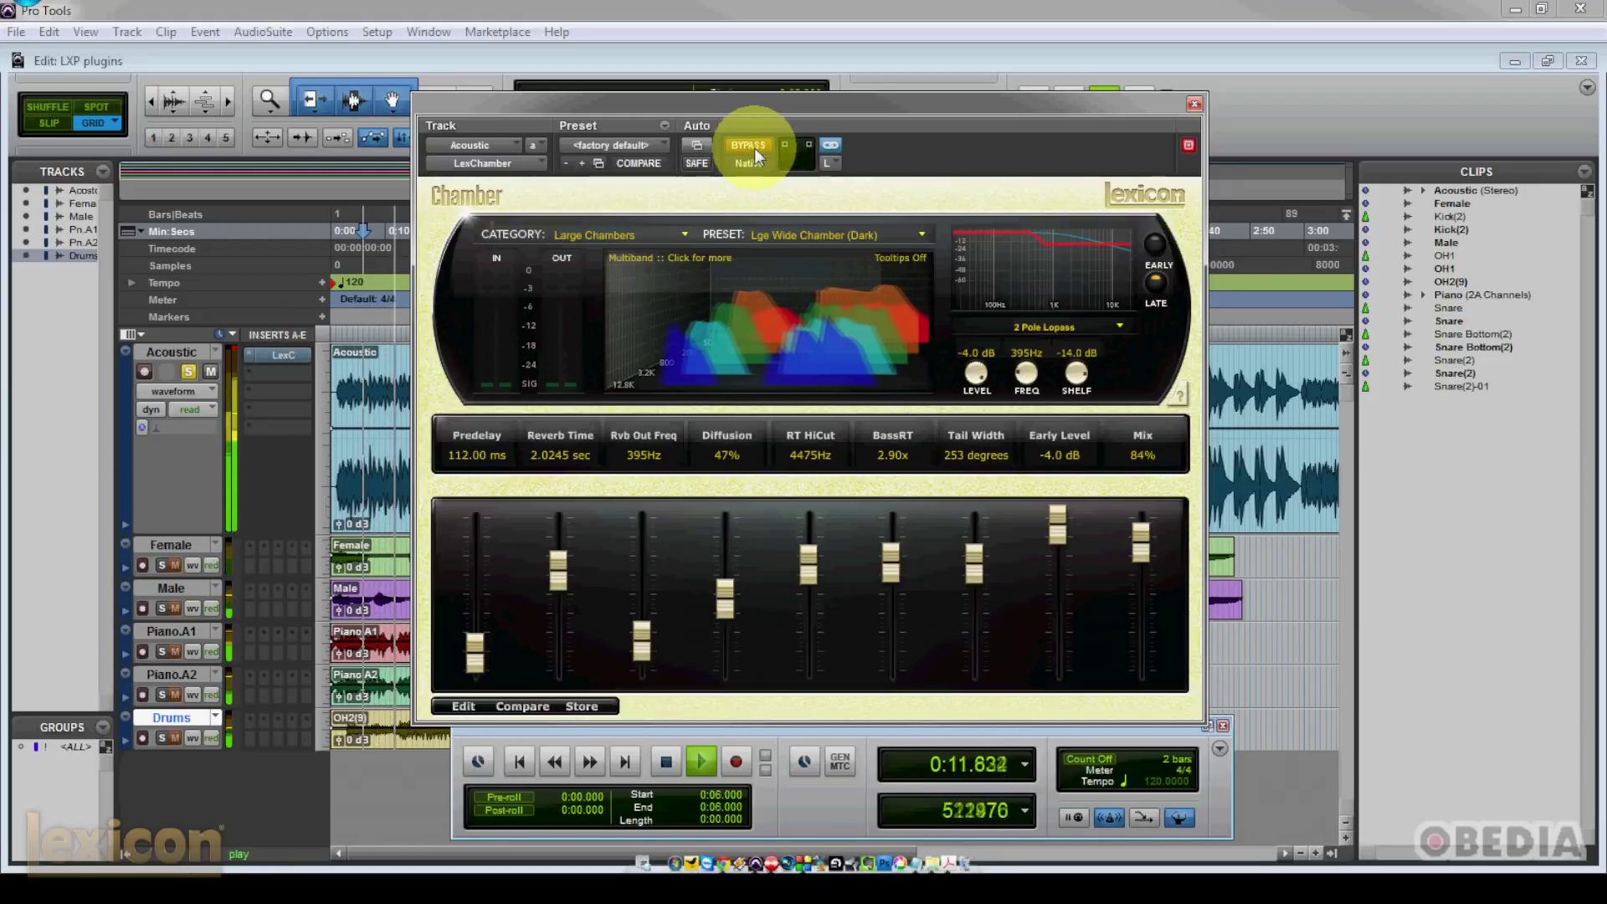
left_click(755, 151)
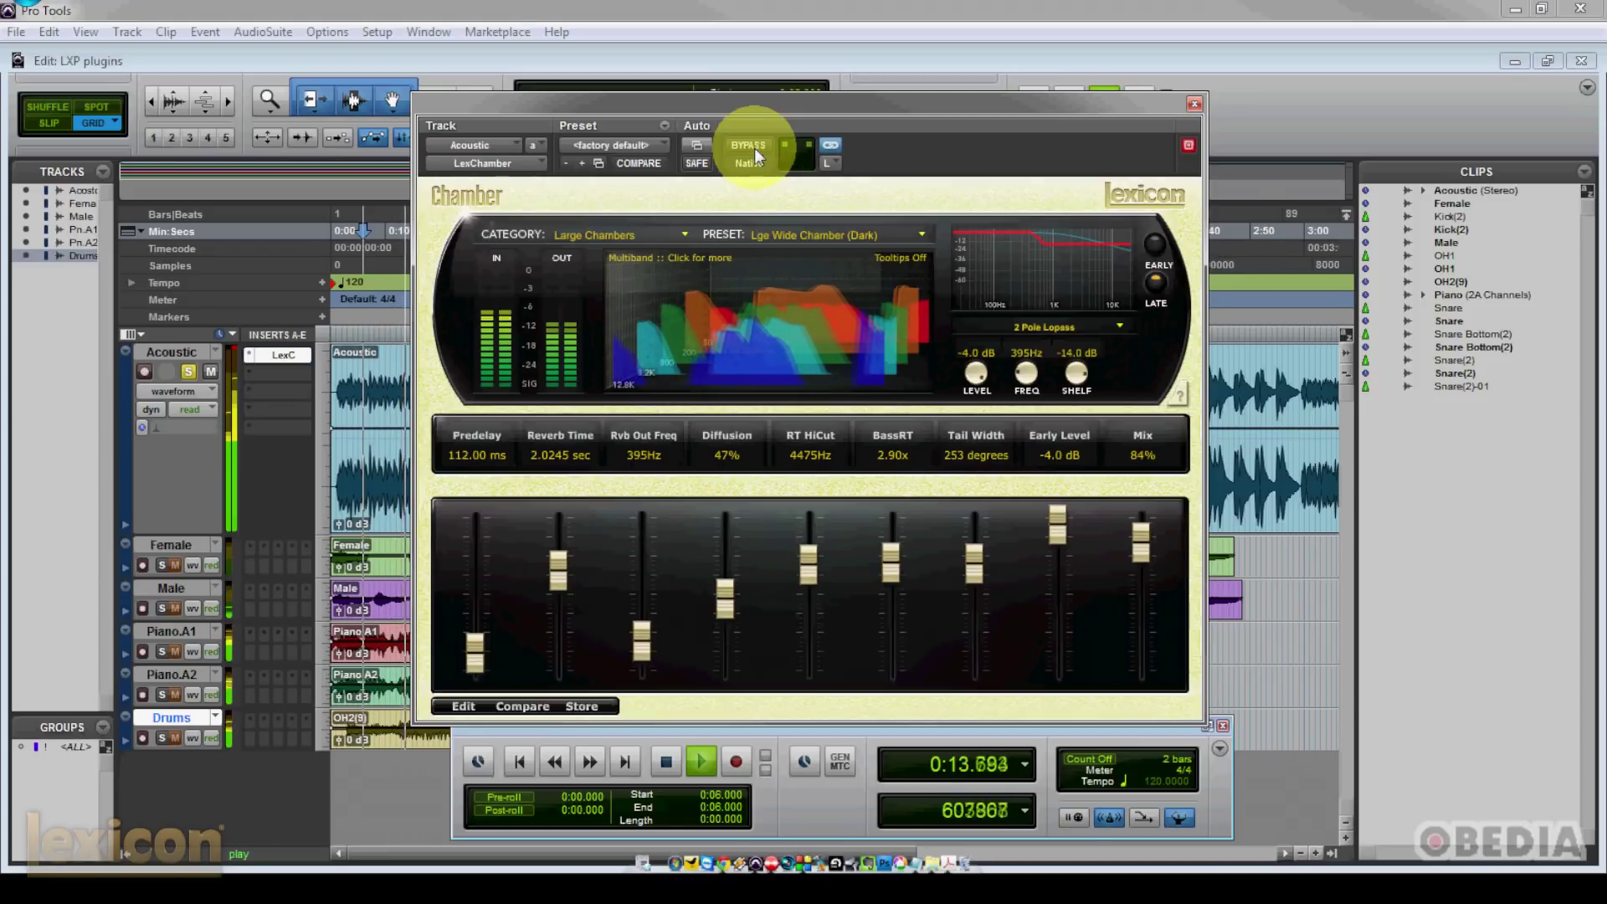
left_click(755, 153)
key("space")
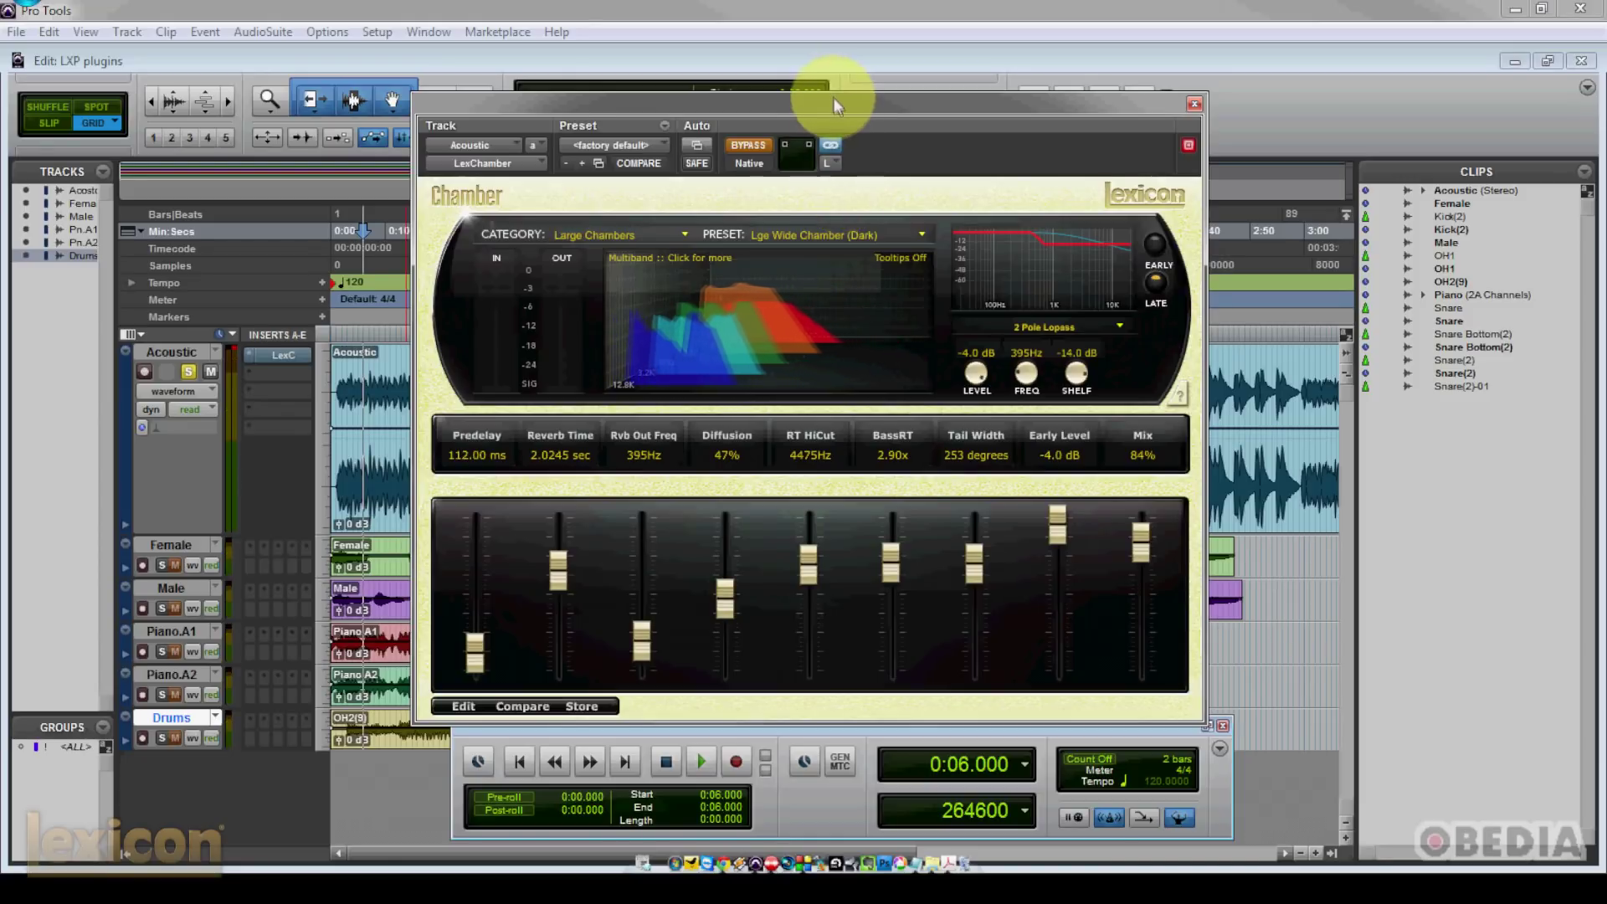
- Move the Chamber window clear of the Transport window, show its edit controls and reassign the Predelay soft-row slider to Size
left_click_drag(833, 98, 871, 83)
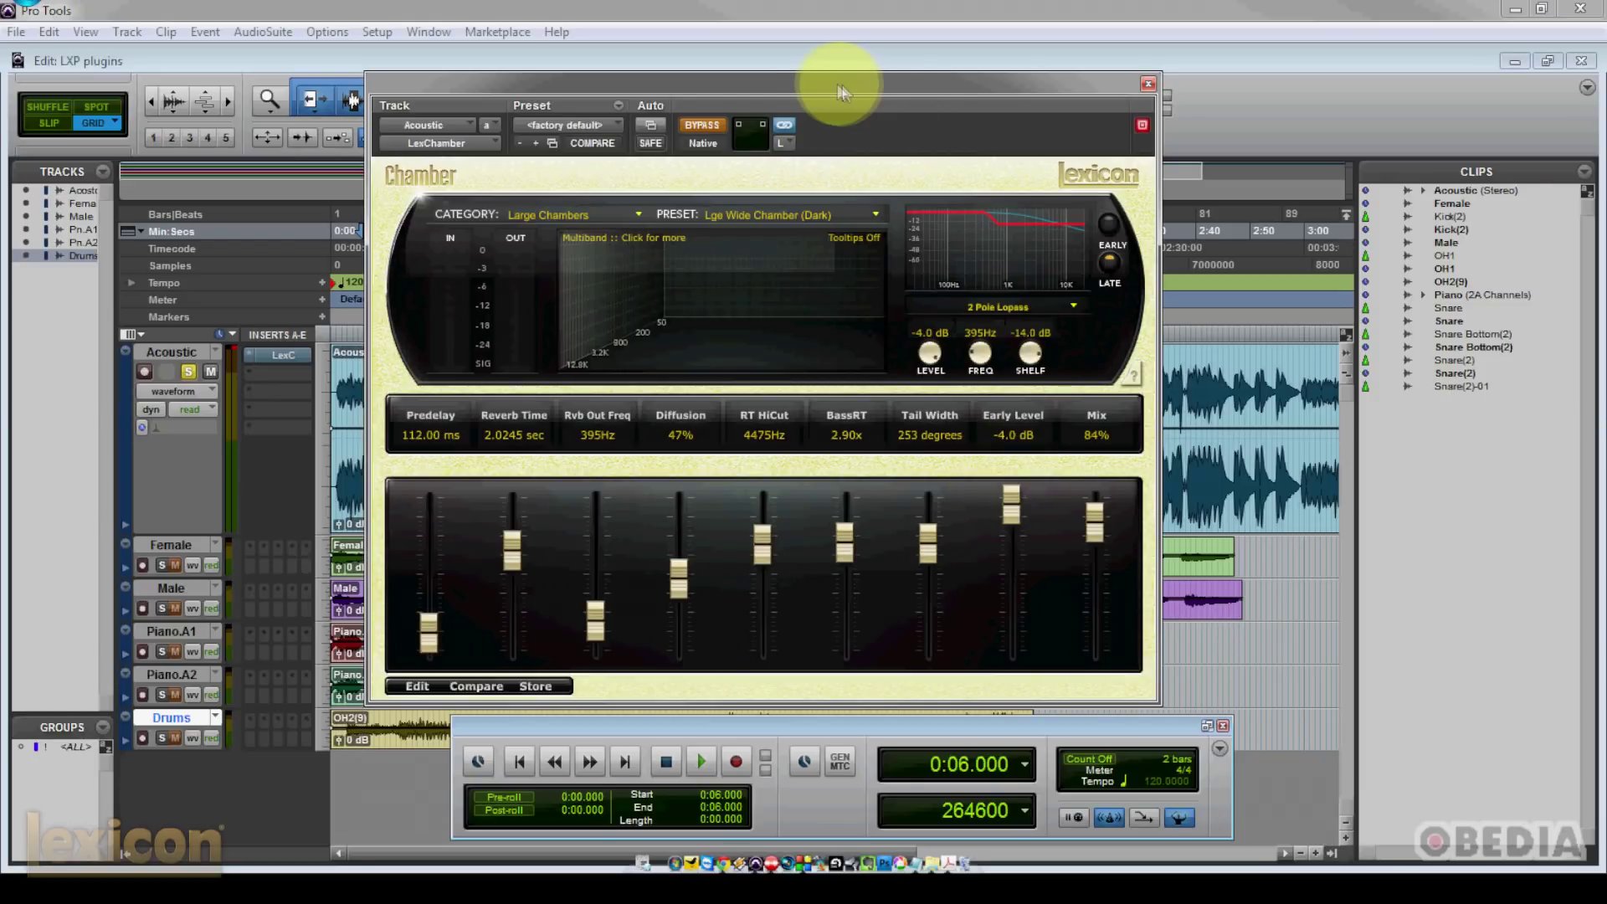
left_click_drag(827, 90, 822, 88)
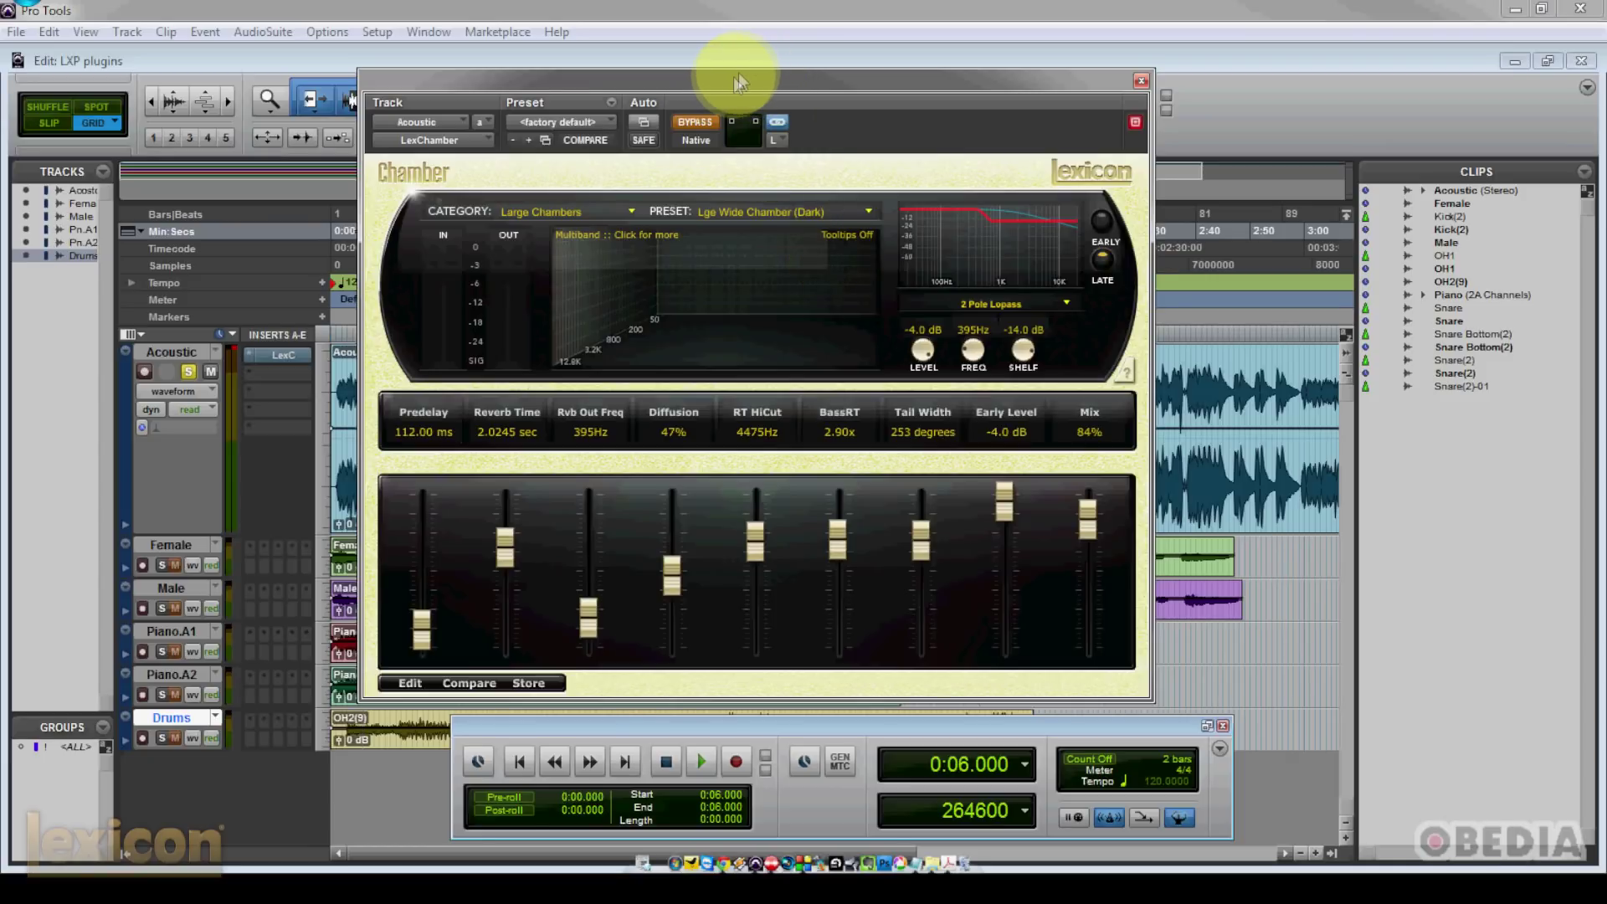
left_click_drag(733, 77, 743, 72)
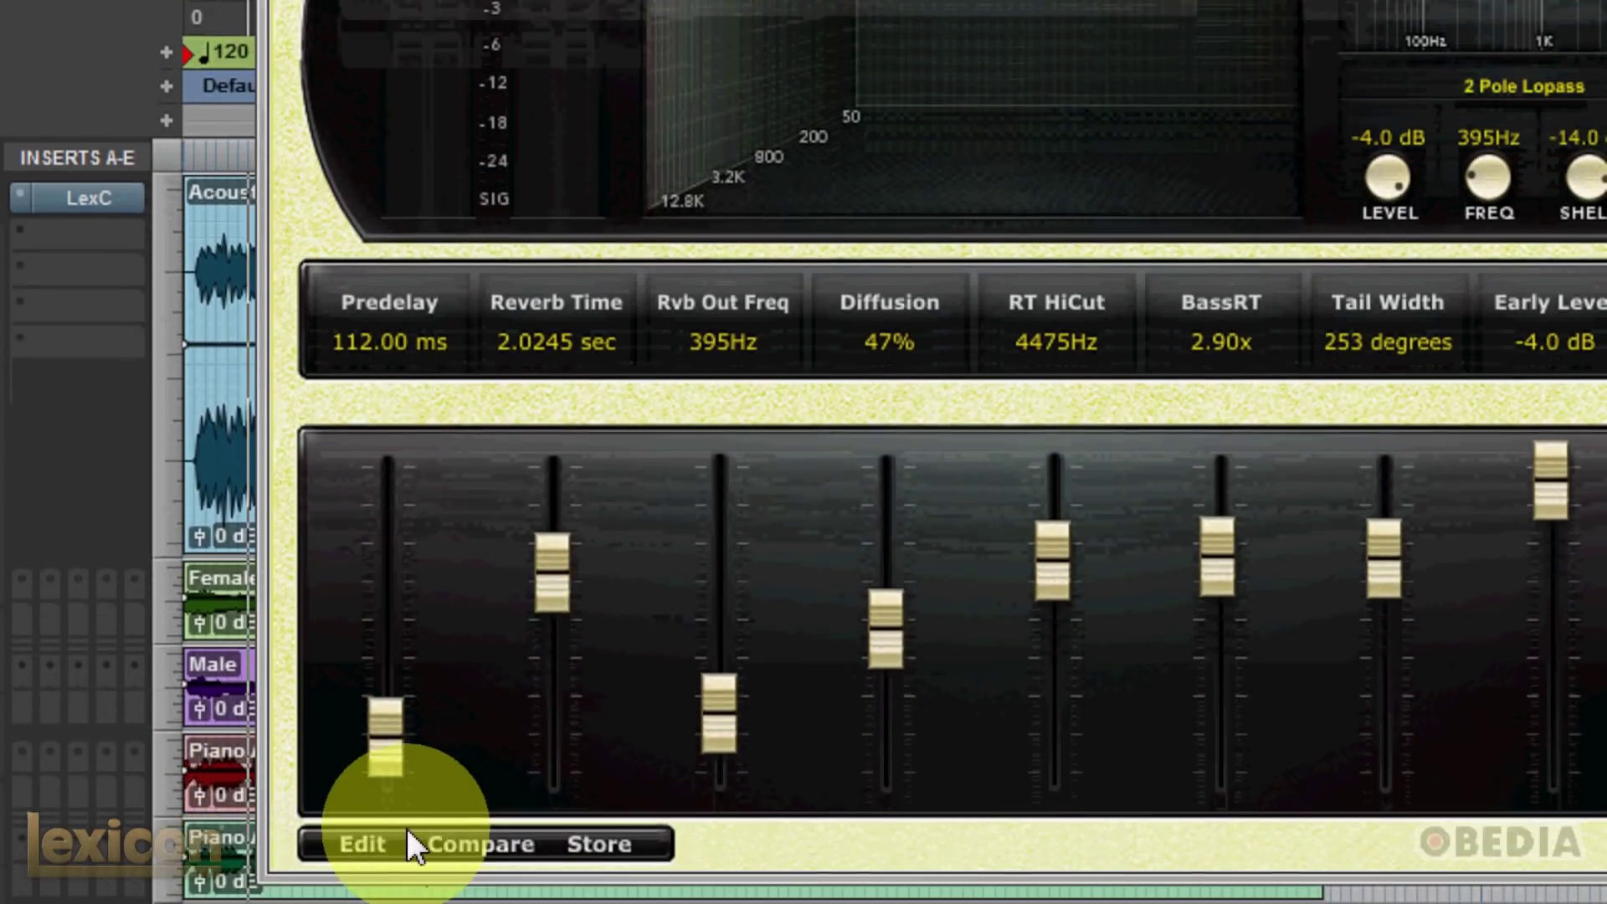
left_click(405, 833)
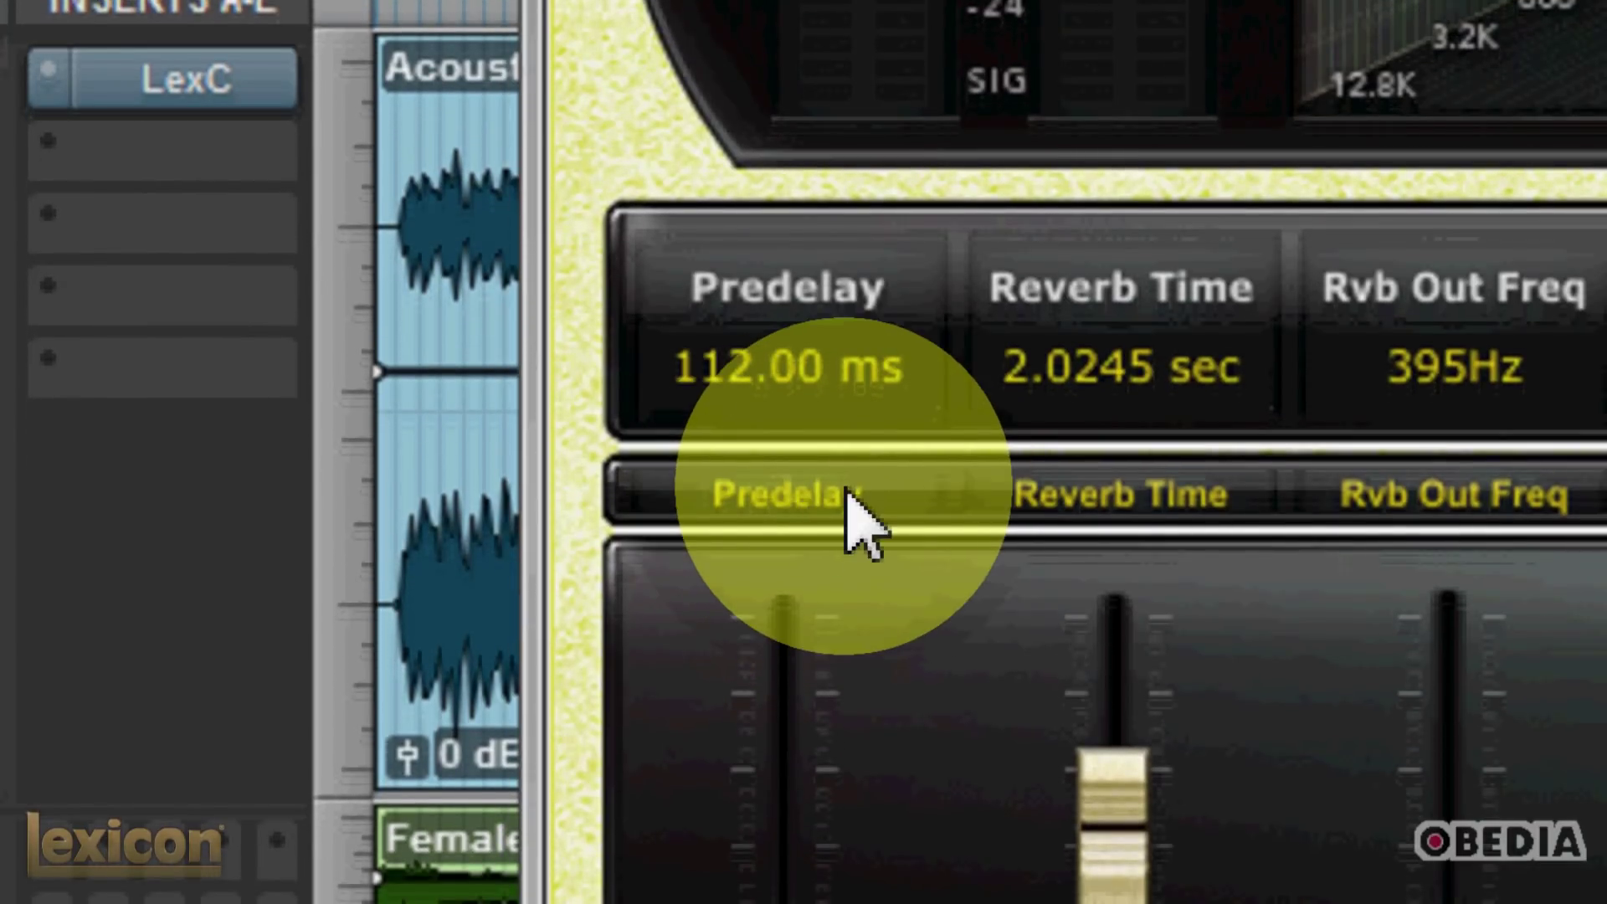
left_click(846, 498)
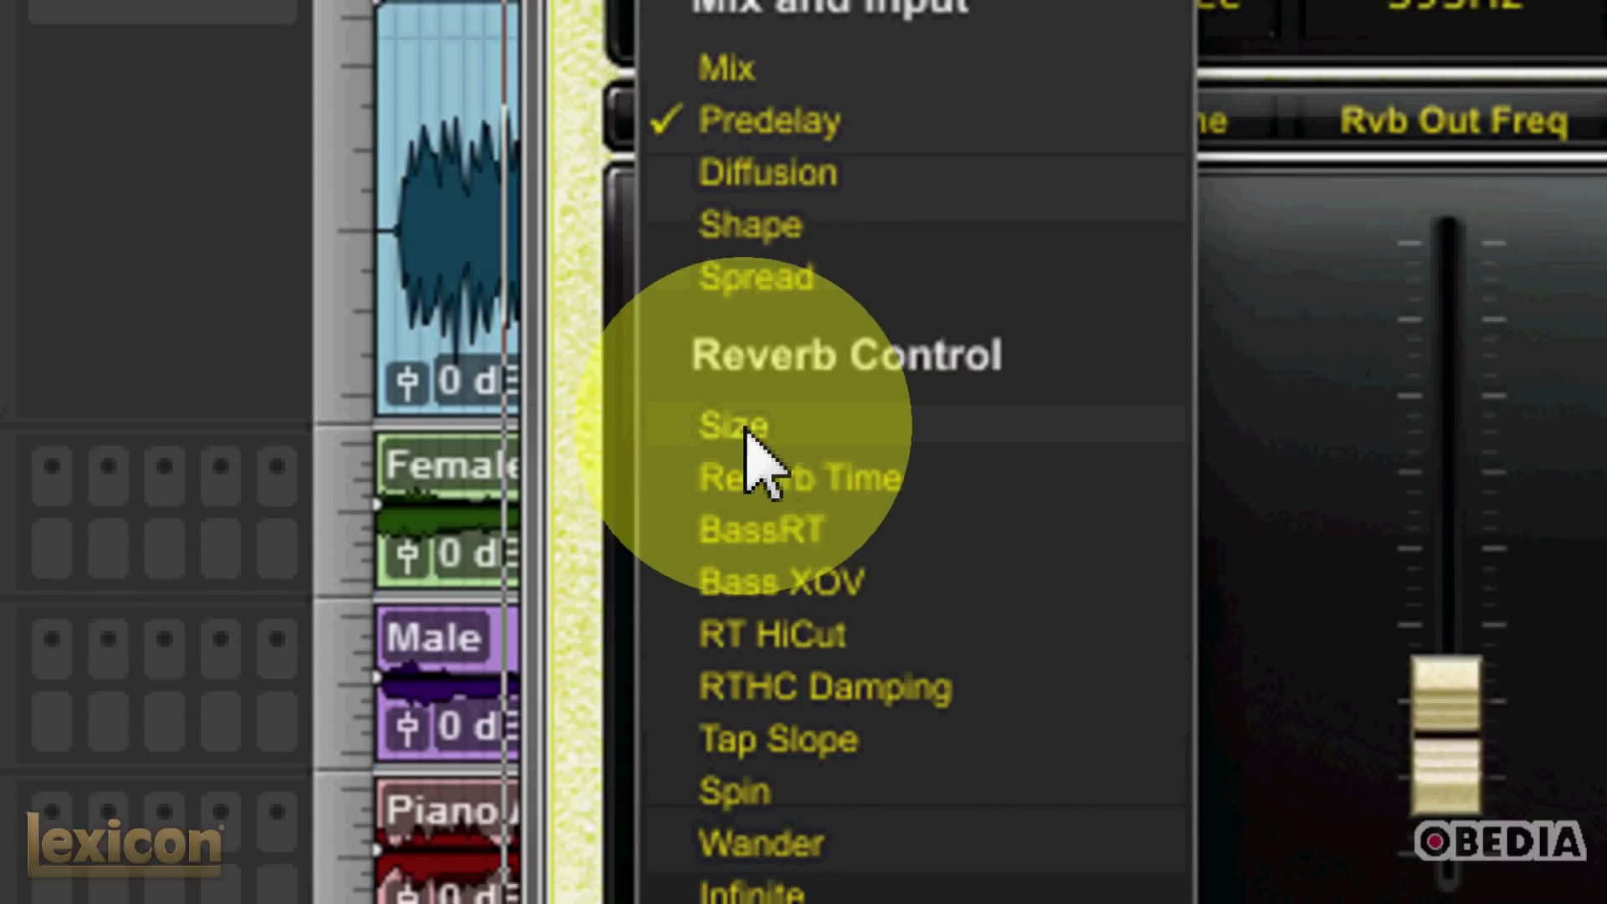
left_click(745, 429)
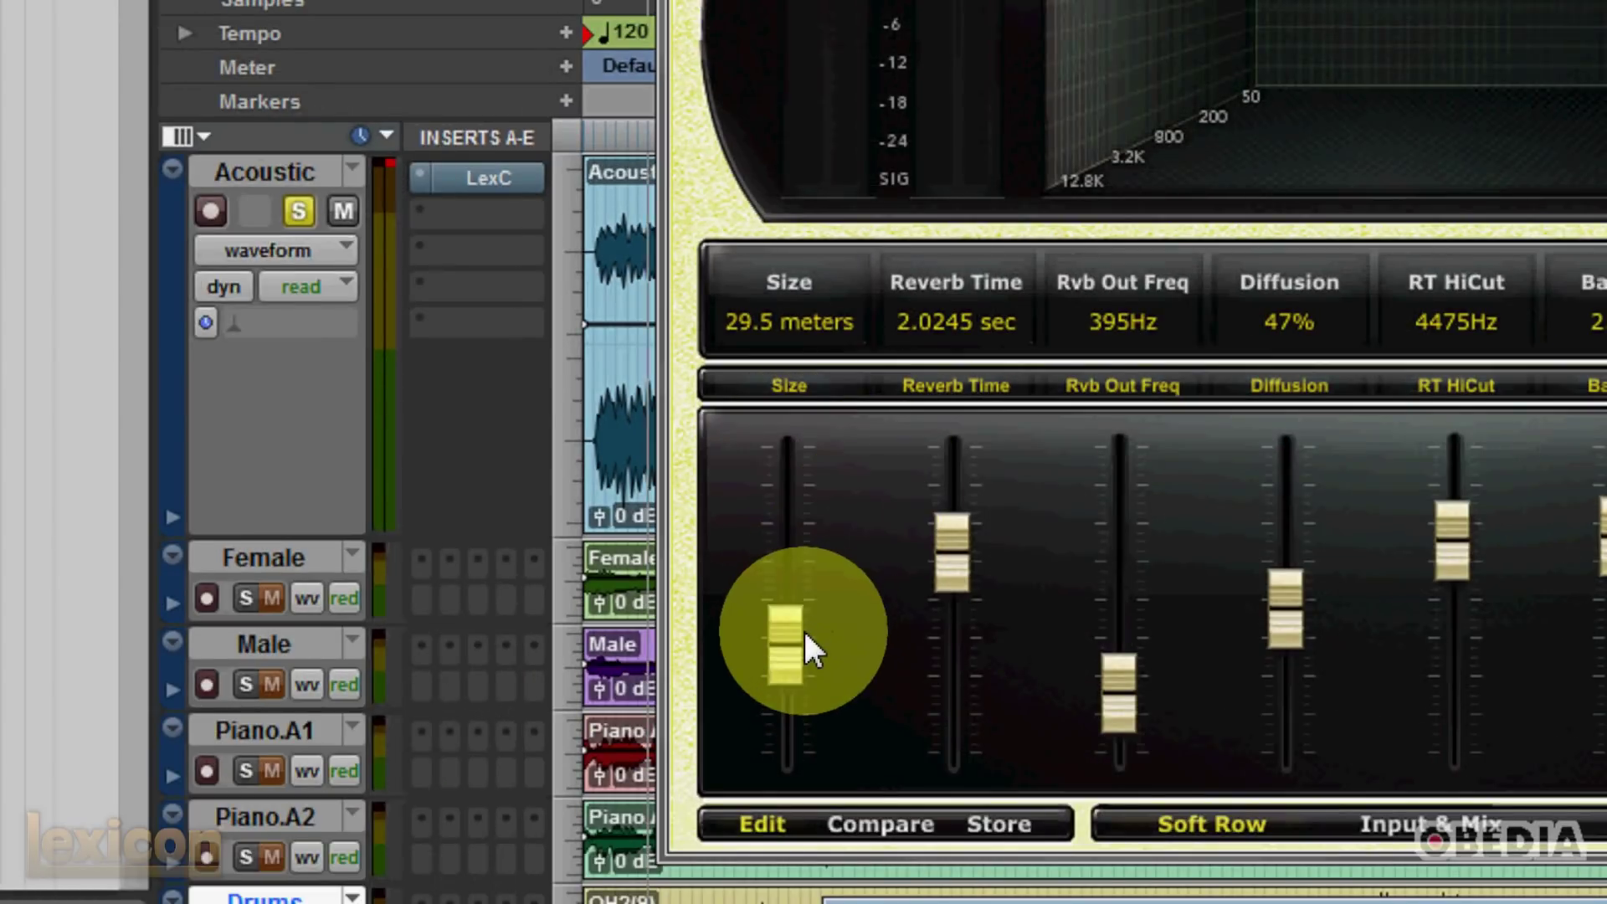
- Set Size to 43.0 meters and turn on the plugin's own Compare mode to recall the unedited preset
left_click_drag(802, 628, 807, 603)
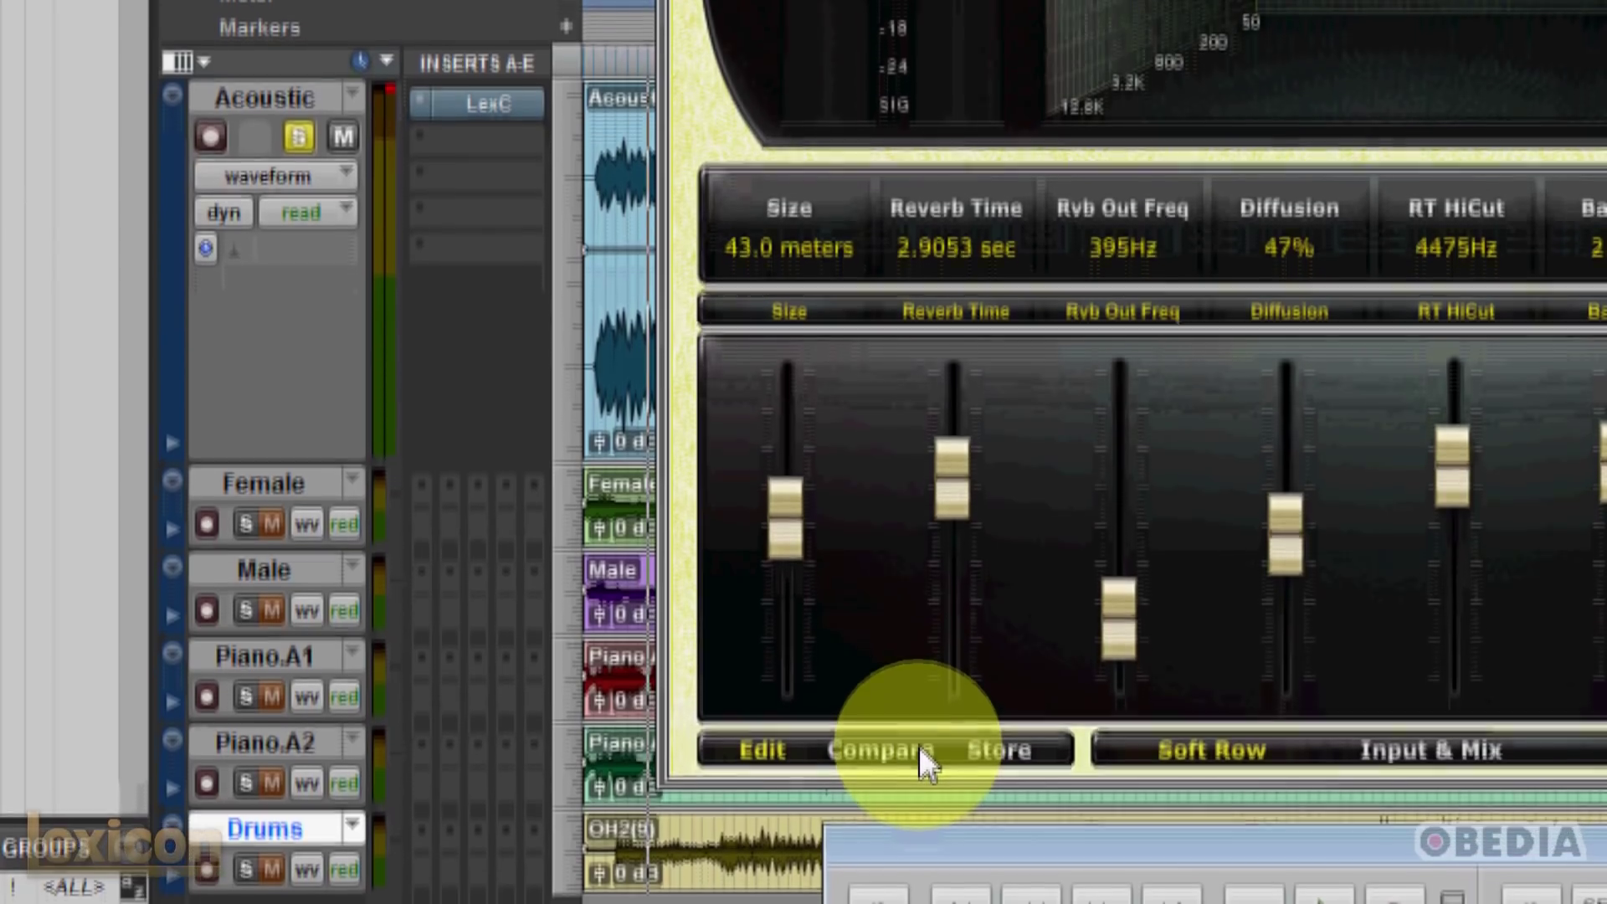
left_click(921, 778)
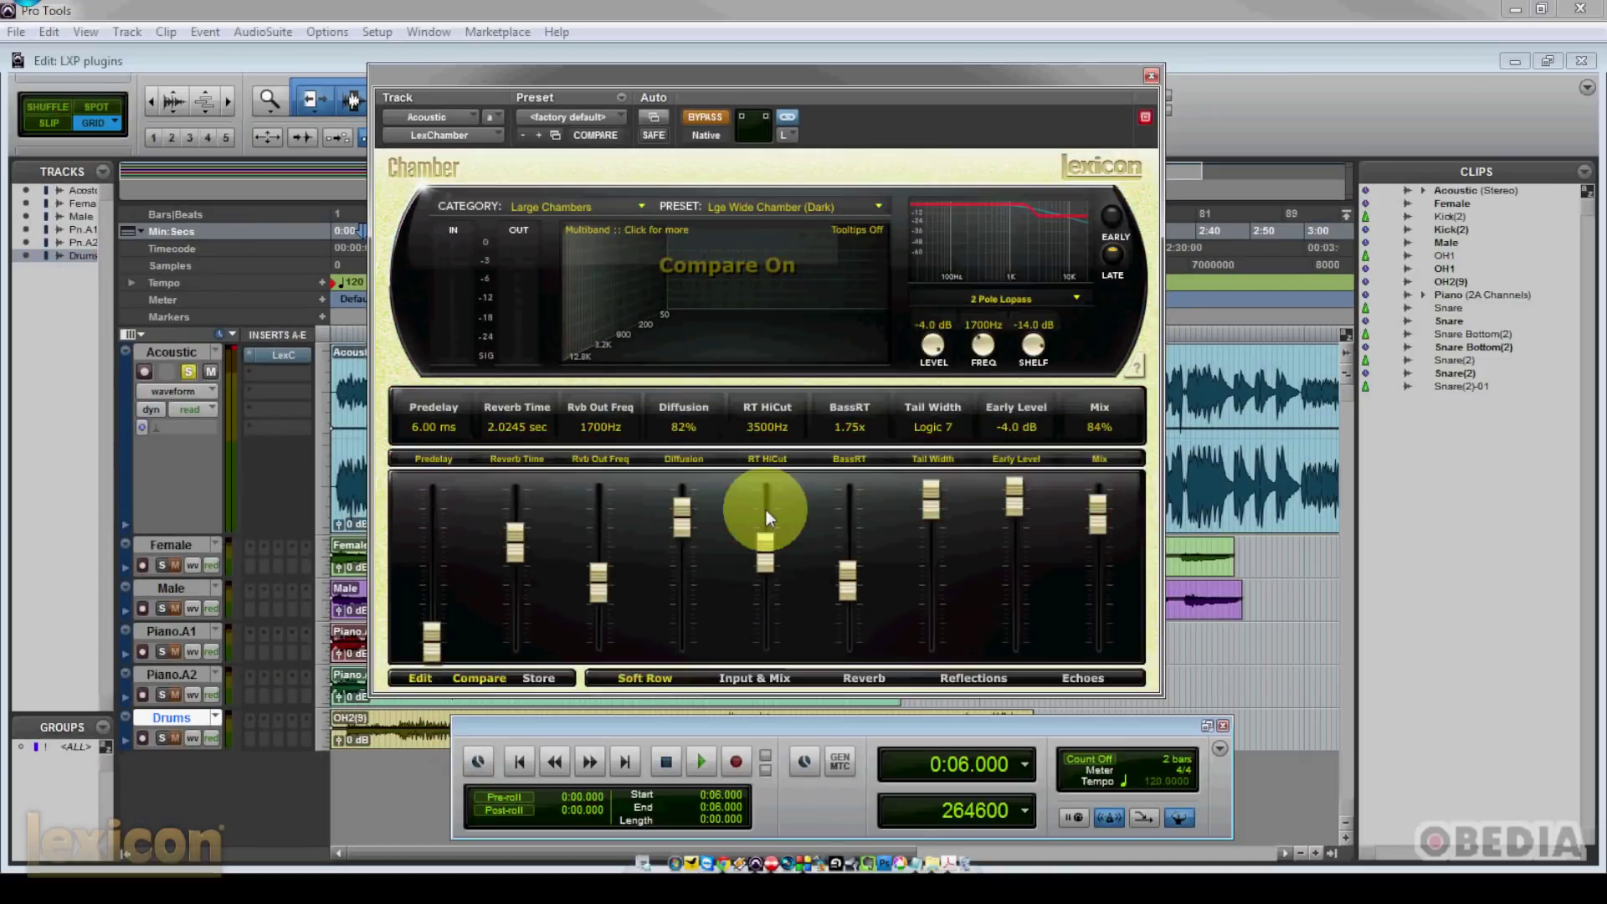
- Reposition the Chamber window and toggle Compare several times between the original preset and the edited settings, ending with Compare off
left_click_drag(864, 82, 824, 88)
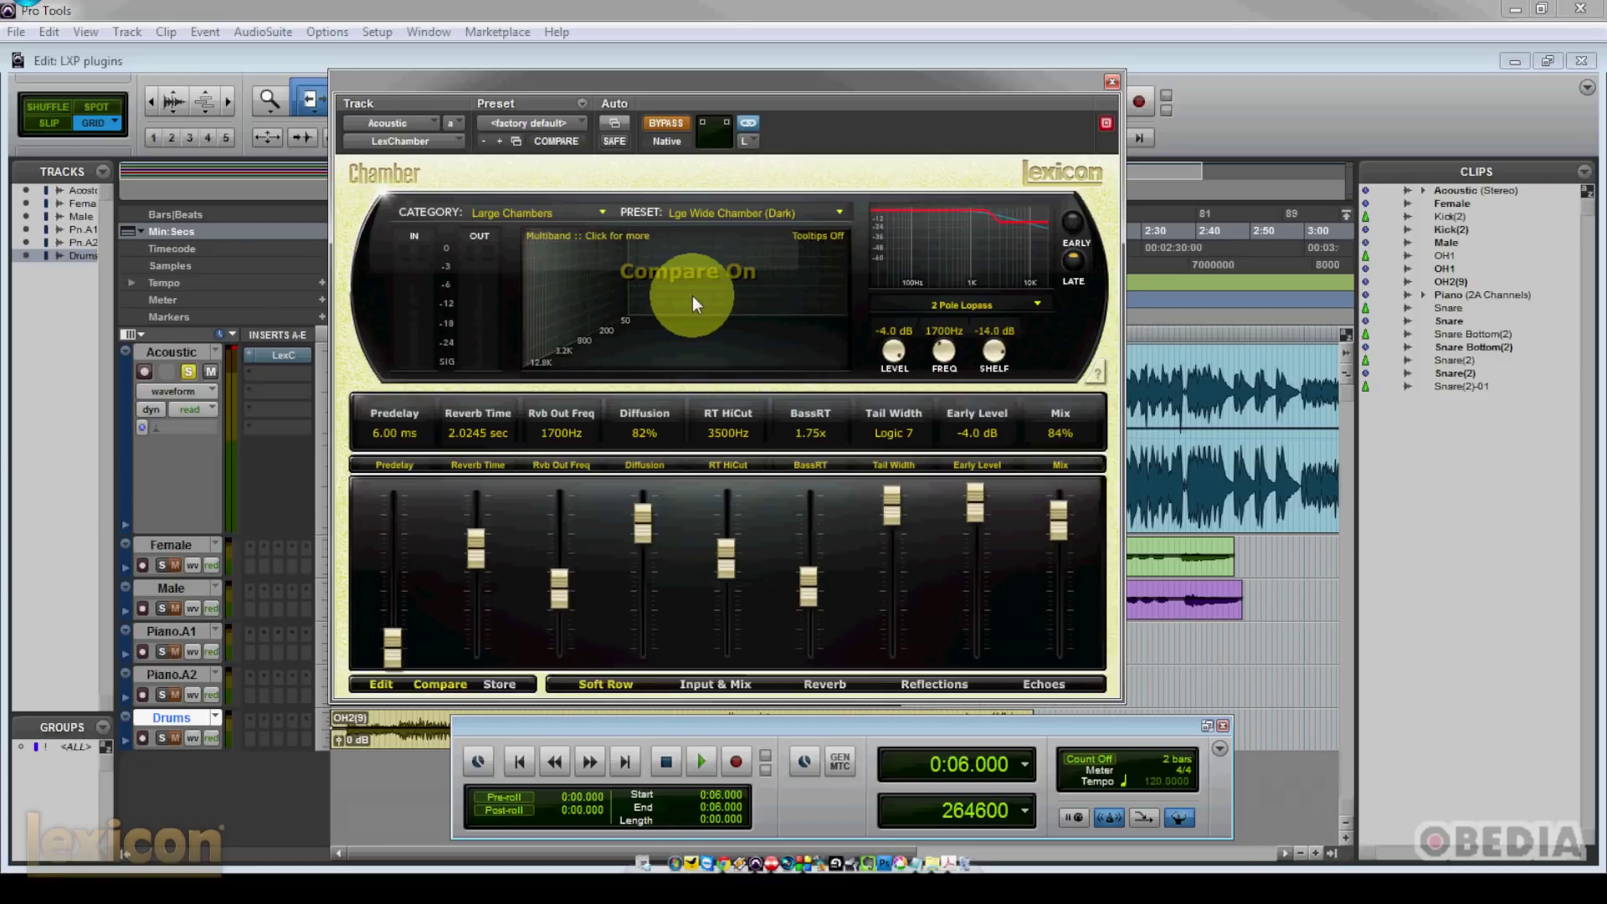
left_click(444, 686)
left_click(443, 686)
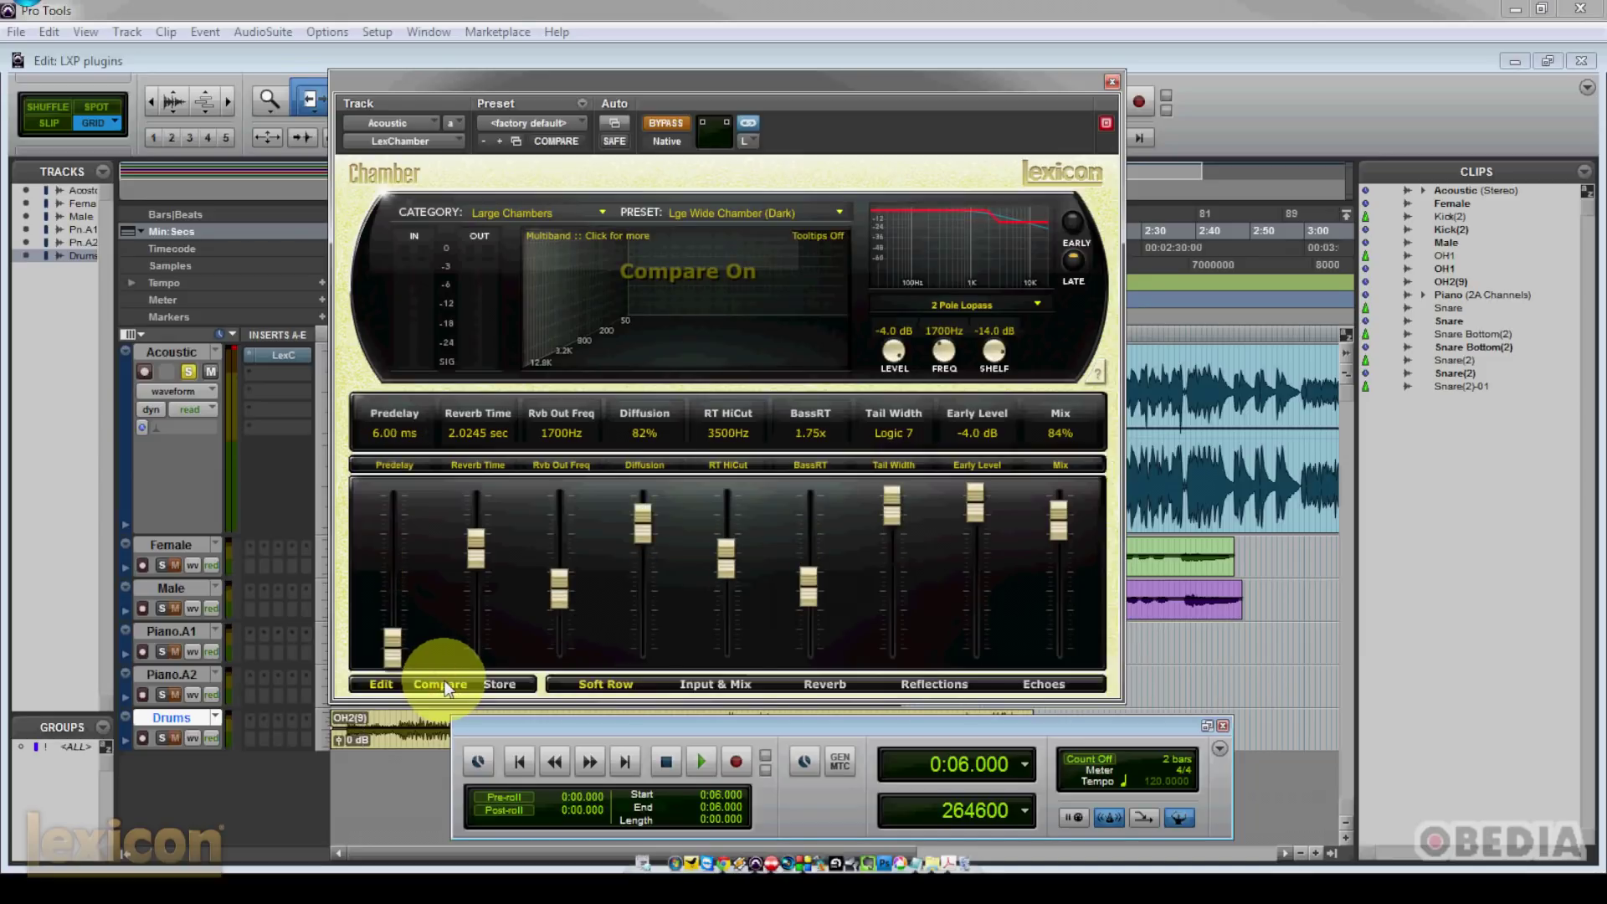
left_click(442, 685)
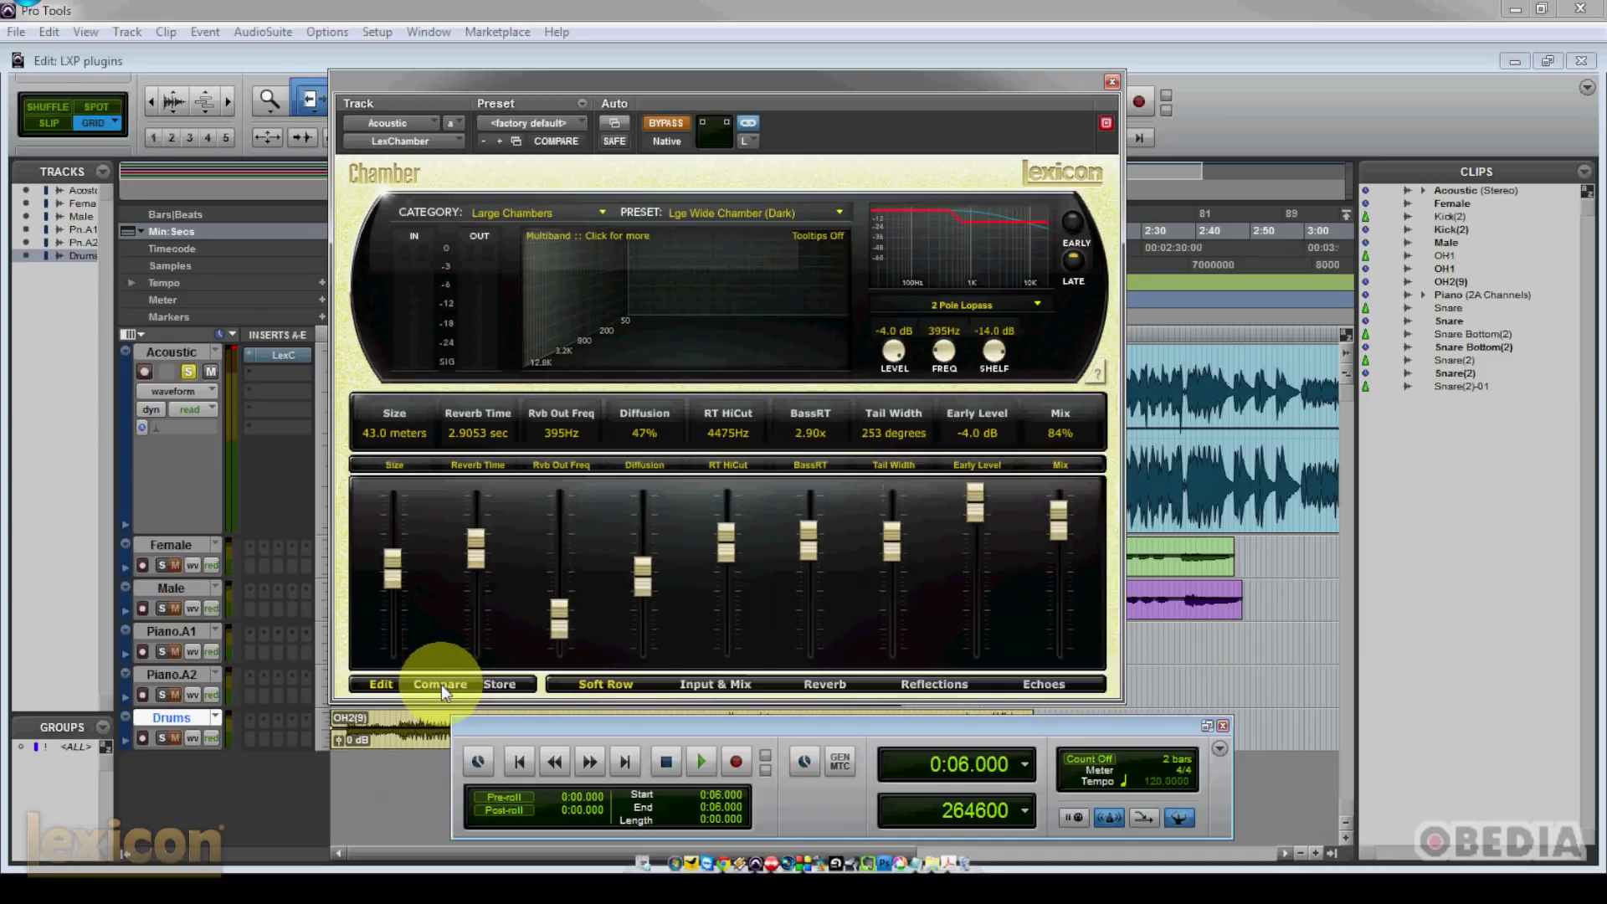
left_click(441, 685)
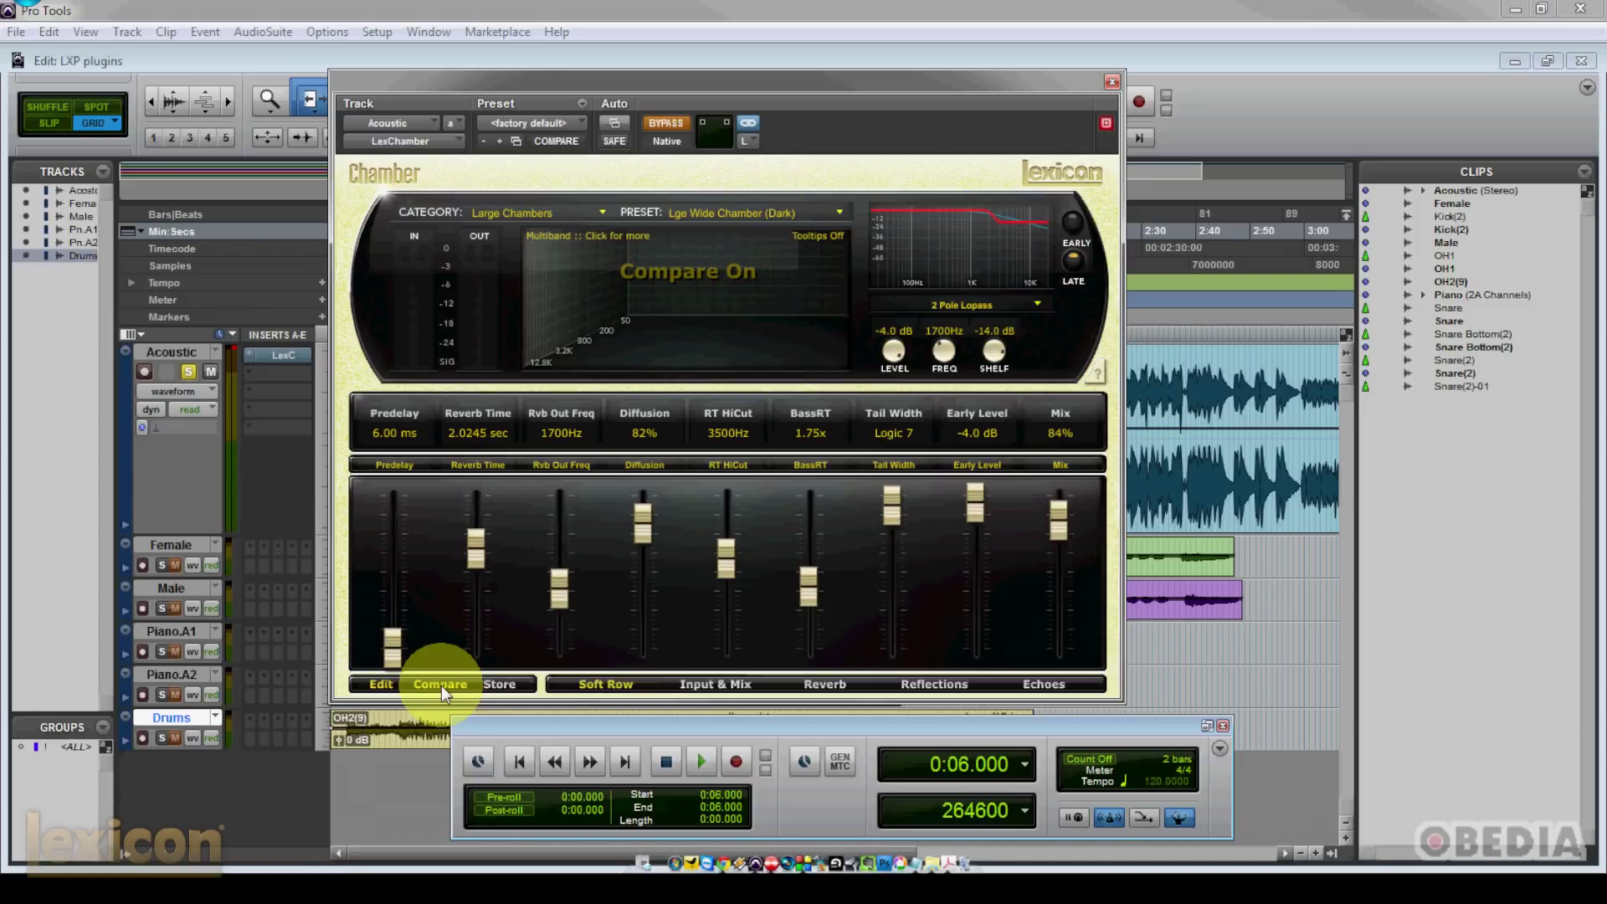
left_click(440, 686)
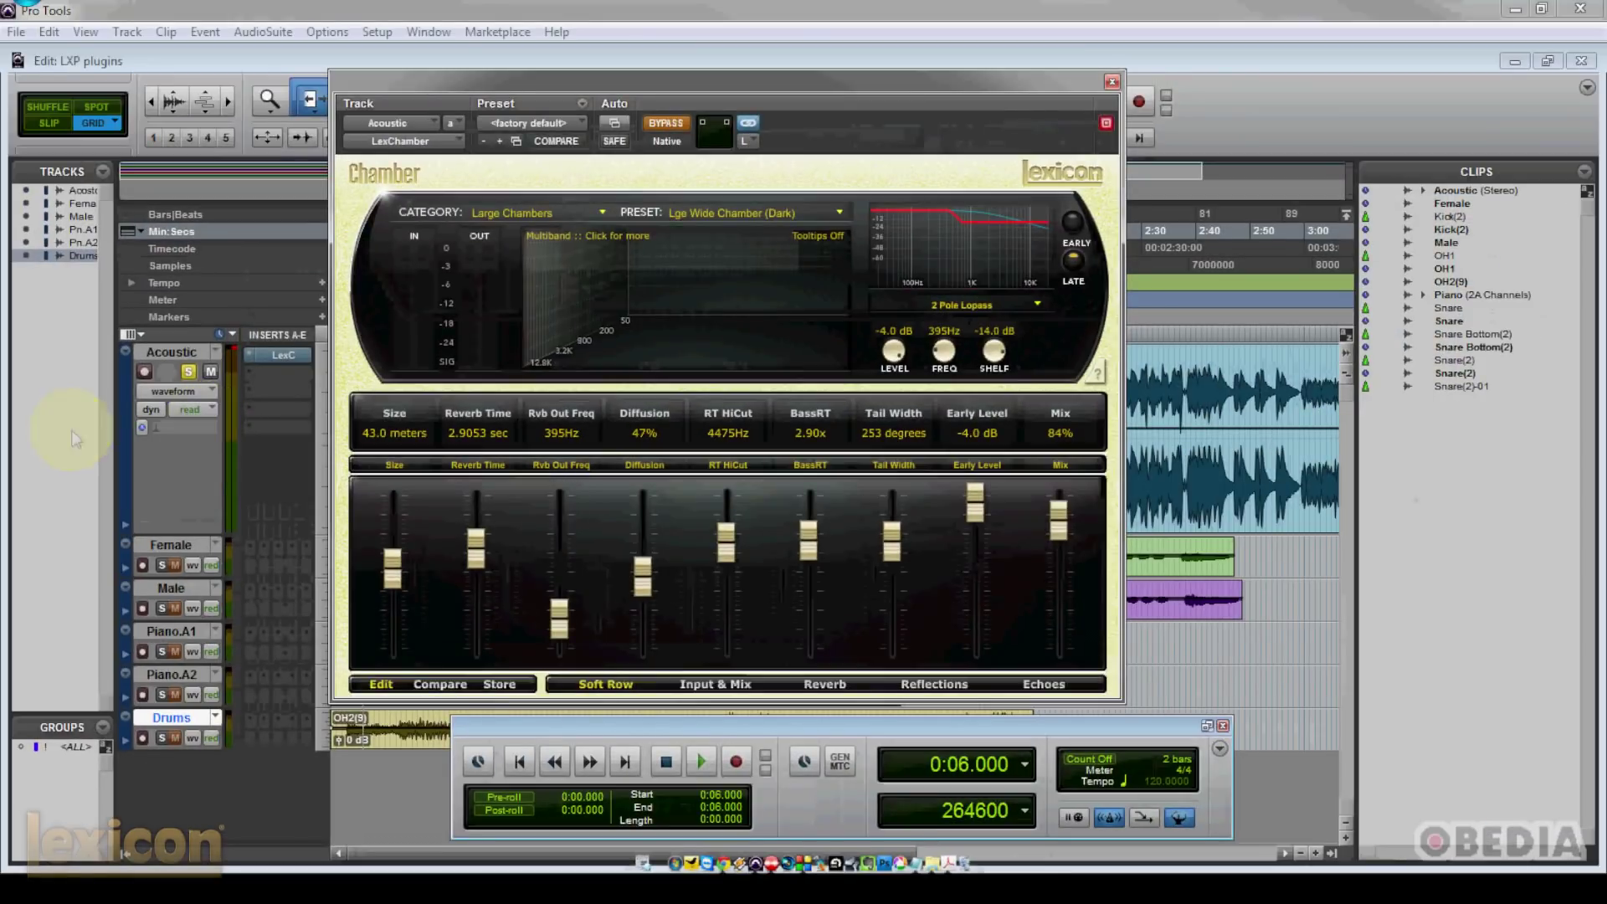
left_click(75, 438)
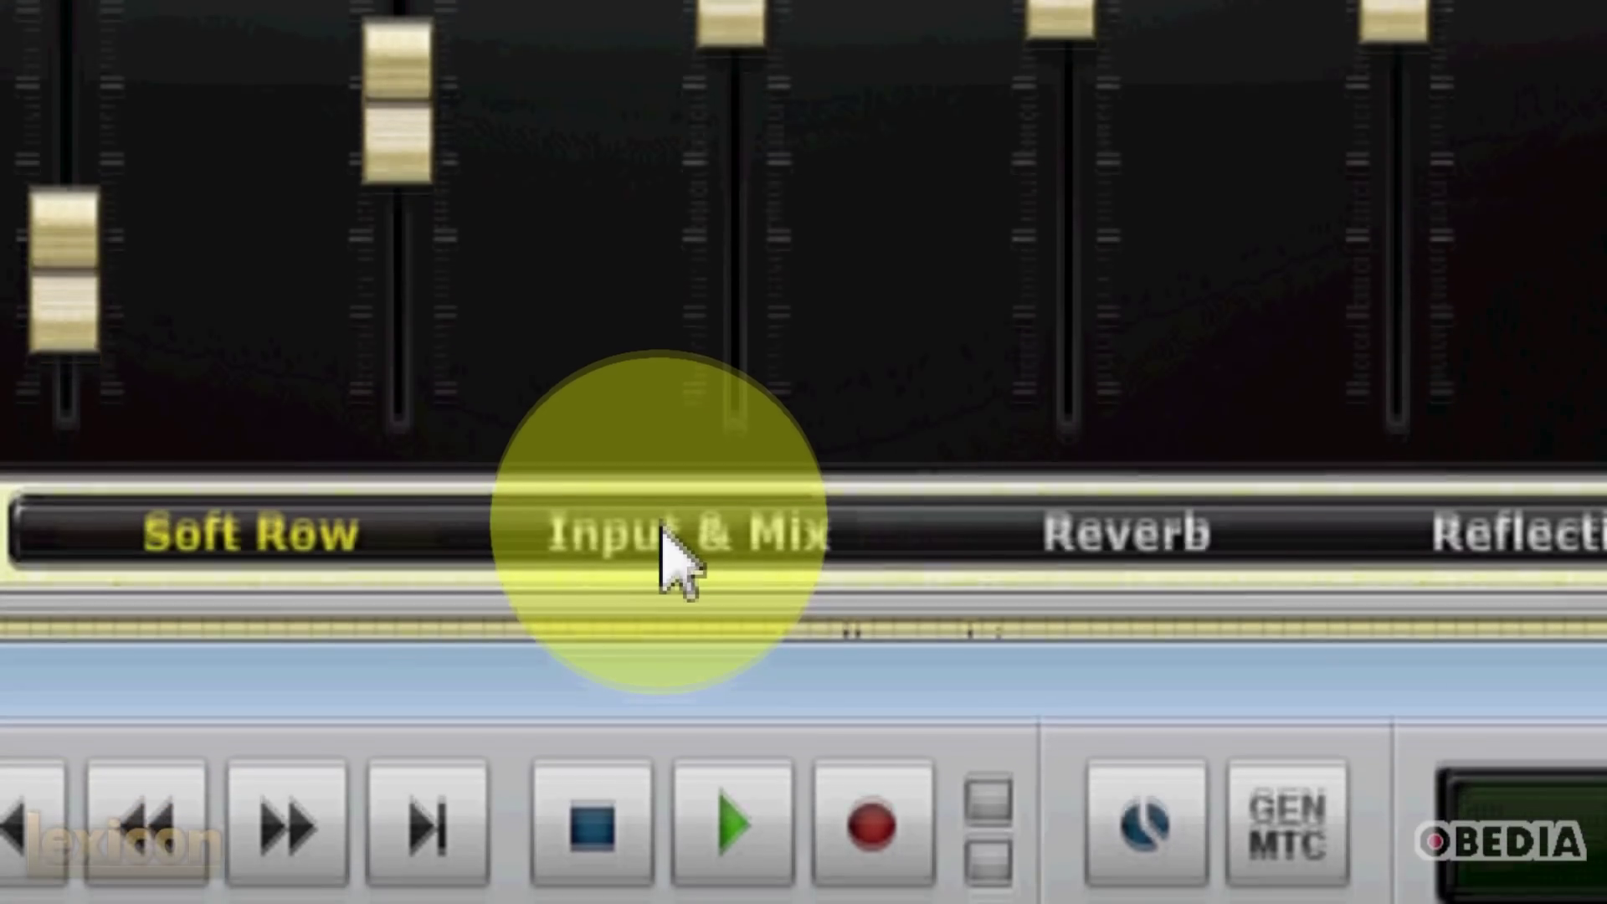
- Show the Input & Mix parameters and lower Mix to 77%
left_click(660, 527)
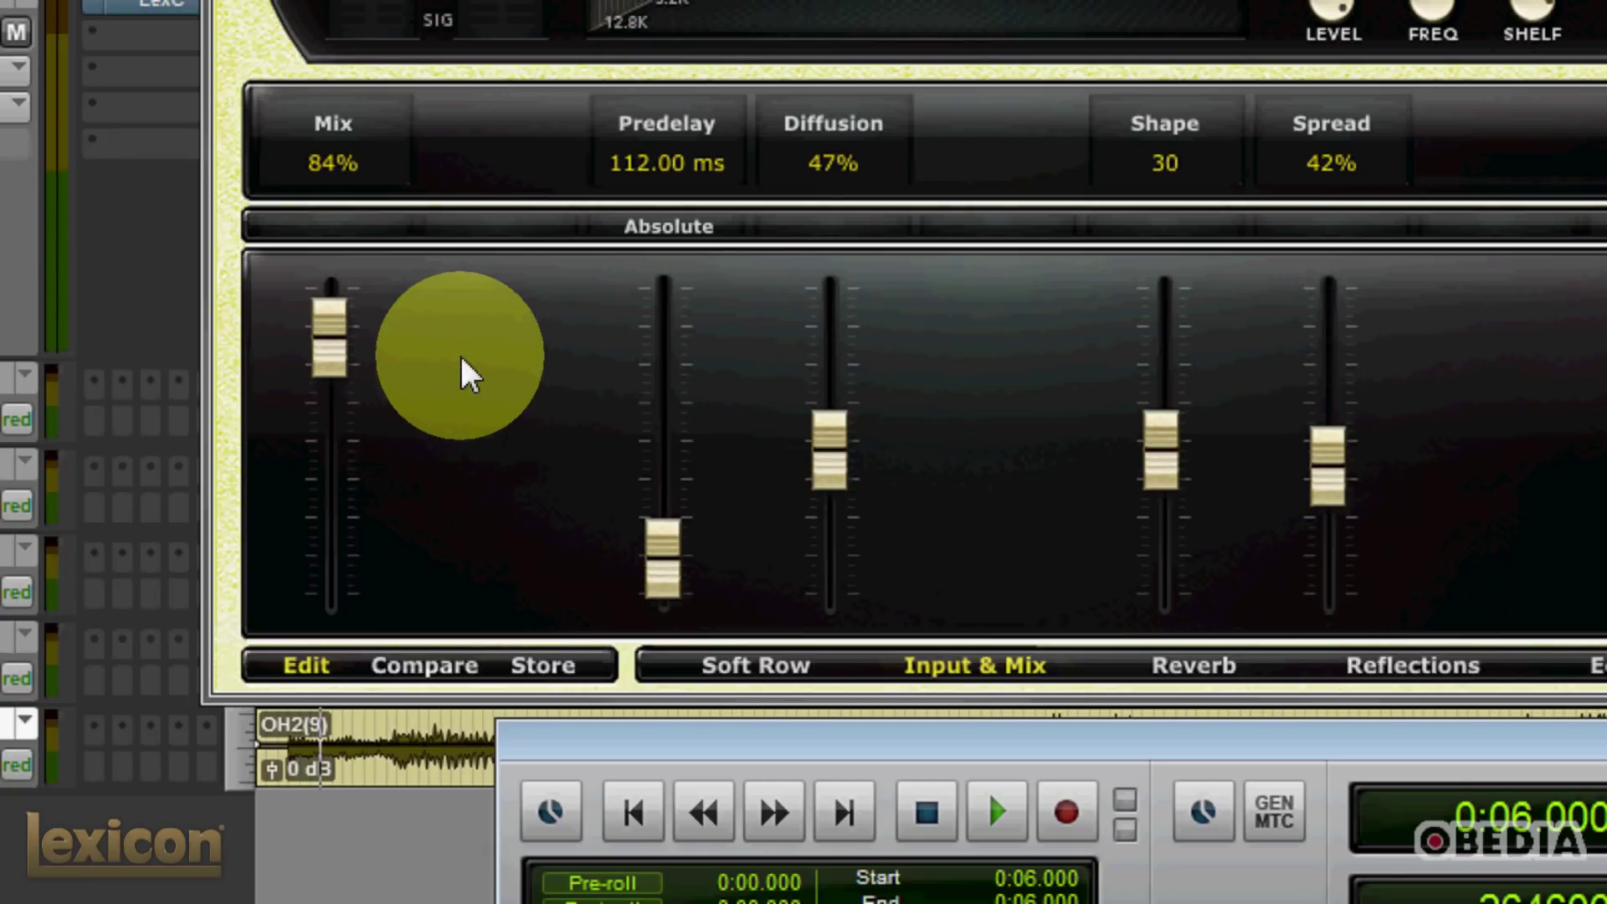
left_click_drag(348, 348, 349, 381)
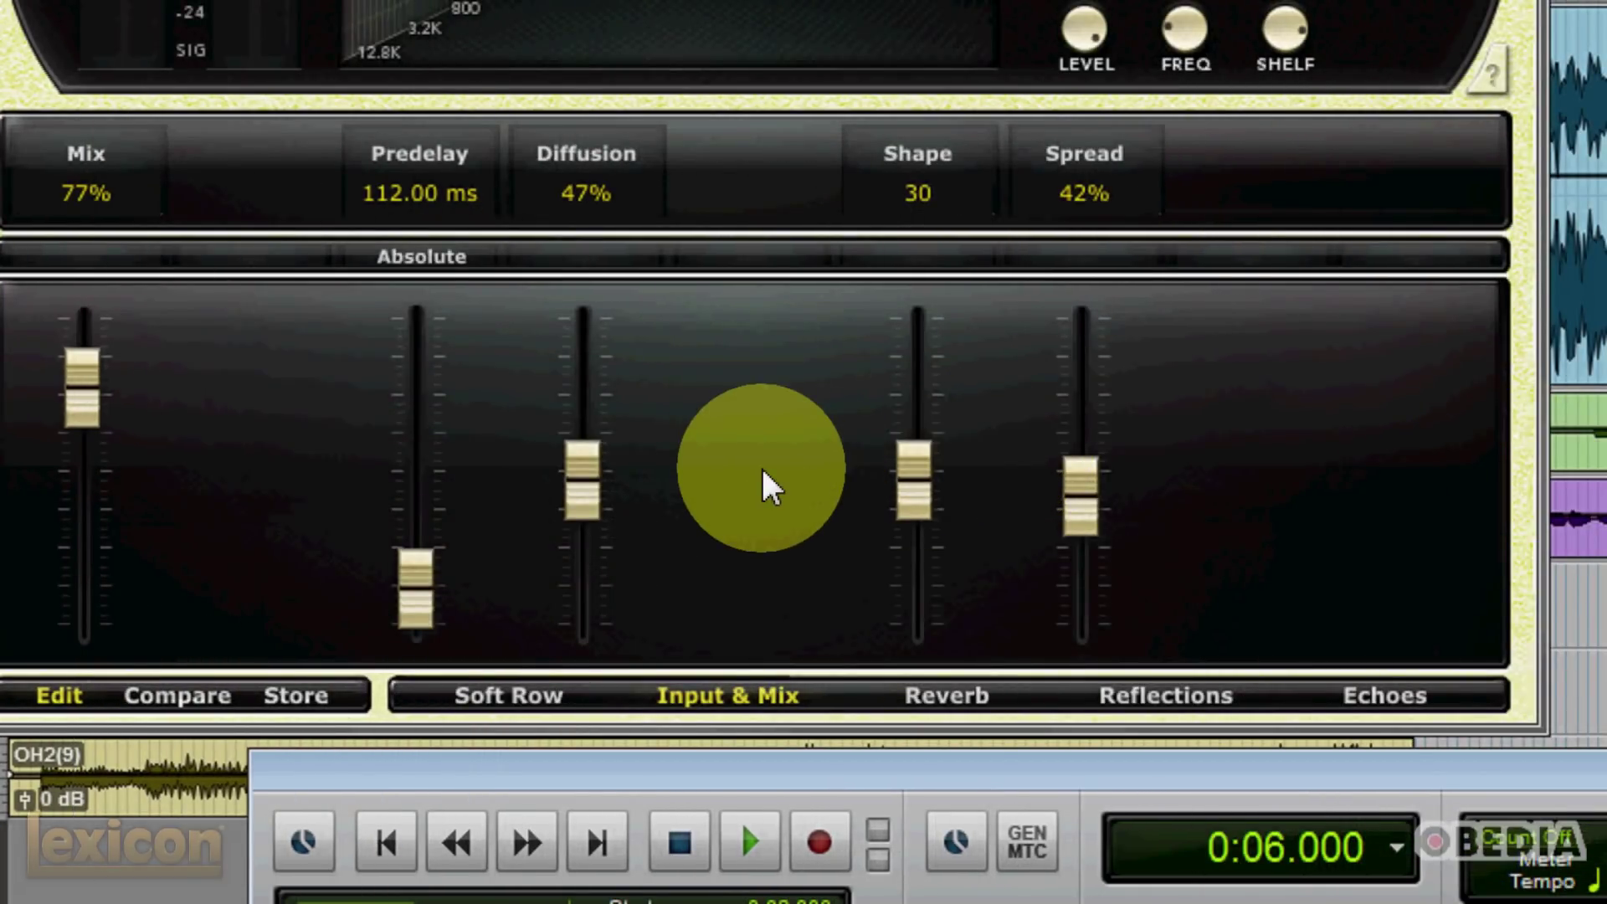
- Show the Reverb parameters, switch Infinite on and back off, and view the RT HiCut damping options without choosing another
left_click(937, 708)
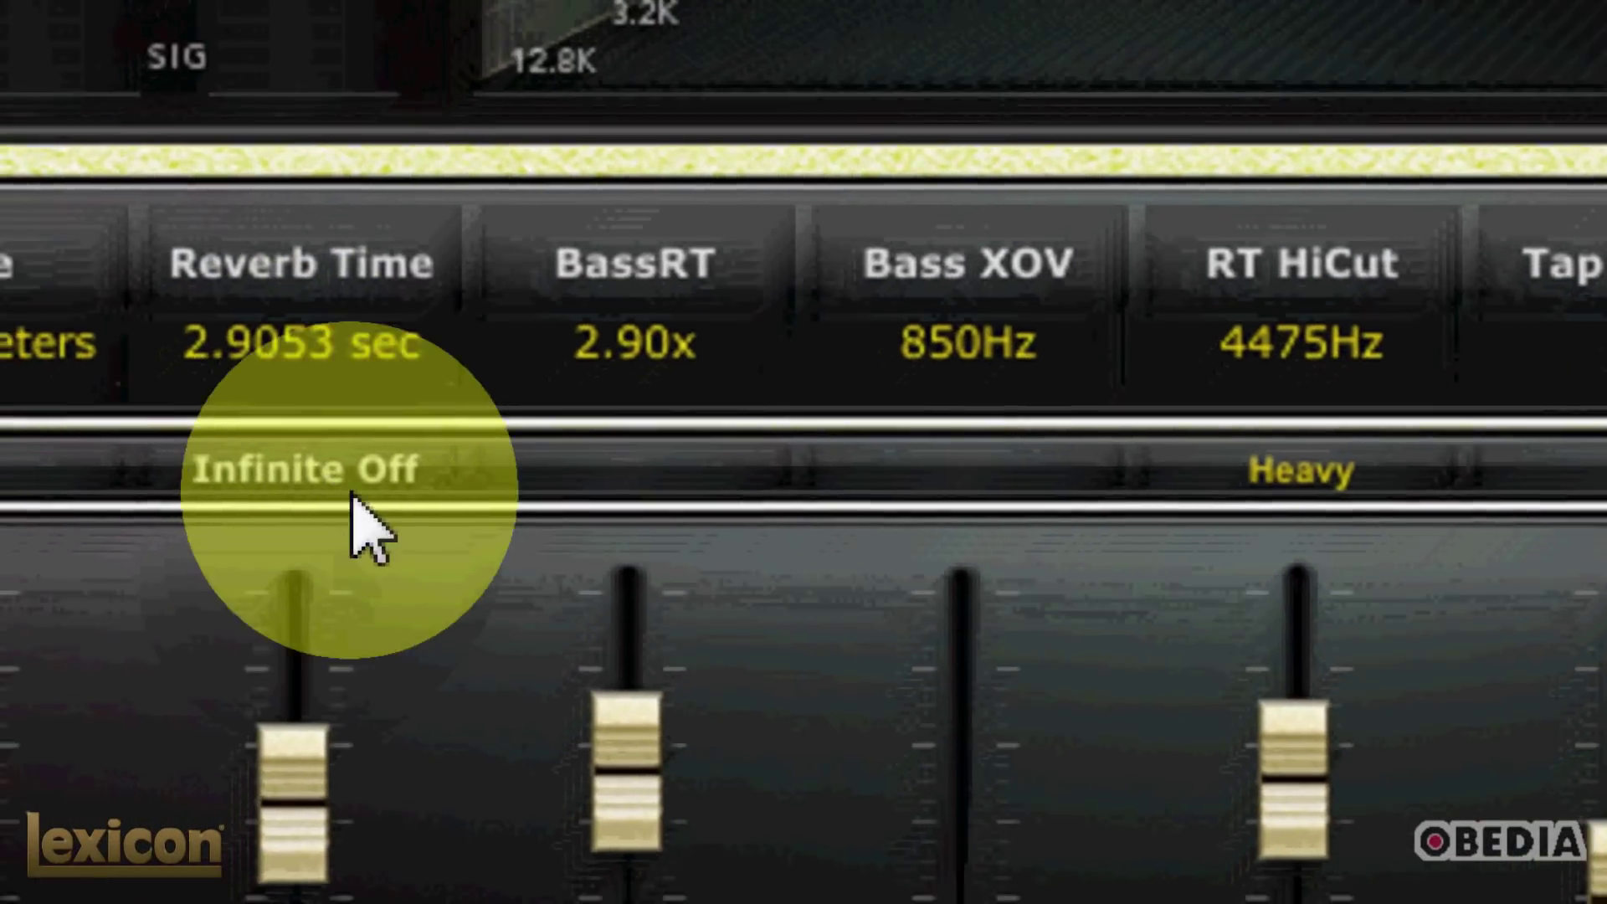
left_click(251, 507)
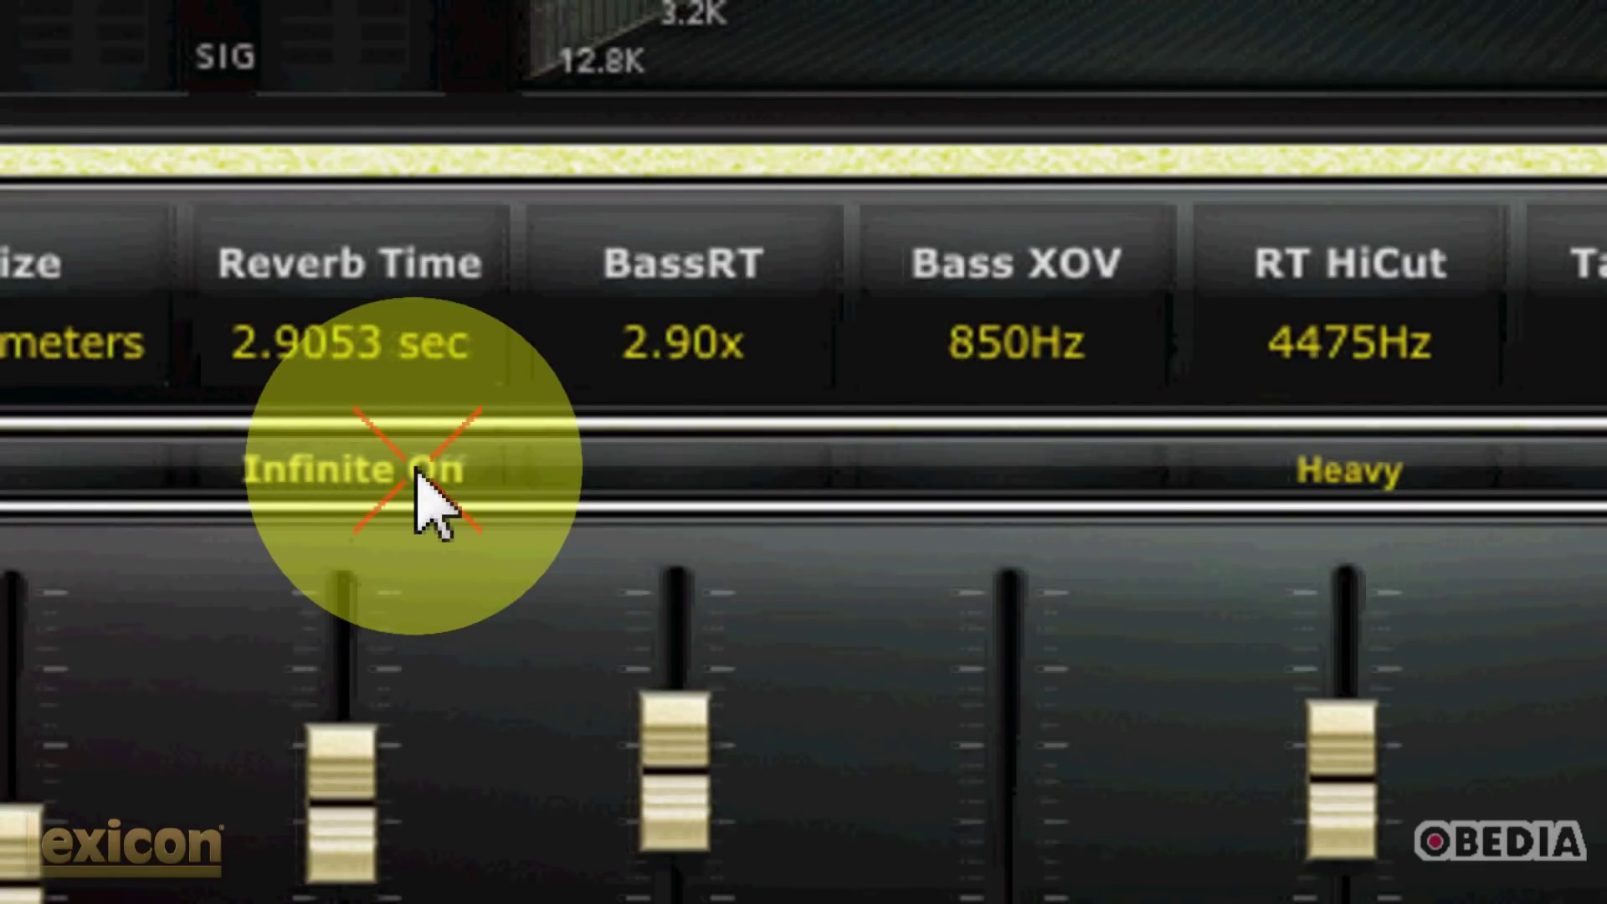
left_click(412, 472)
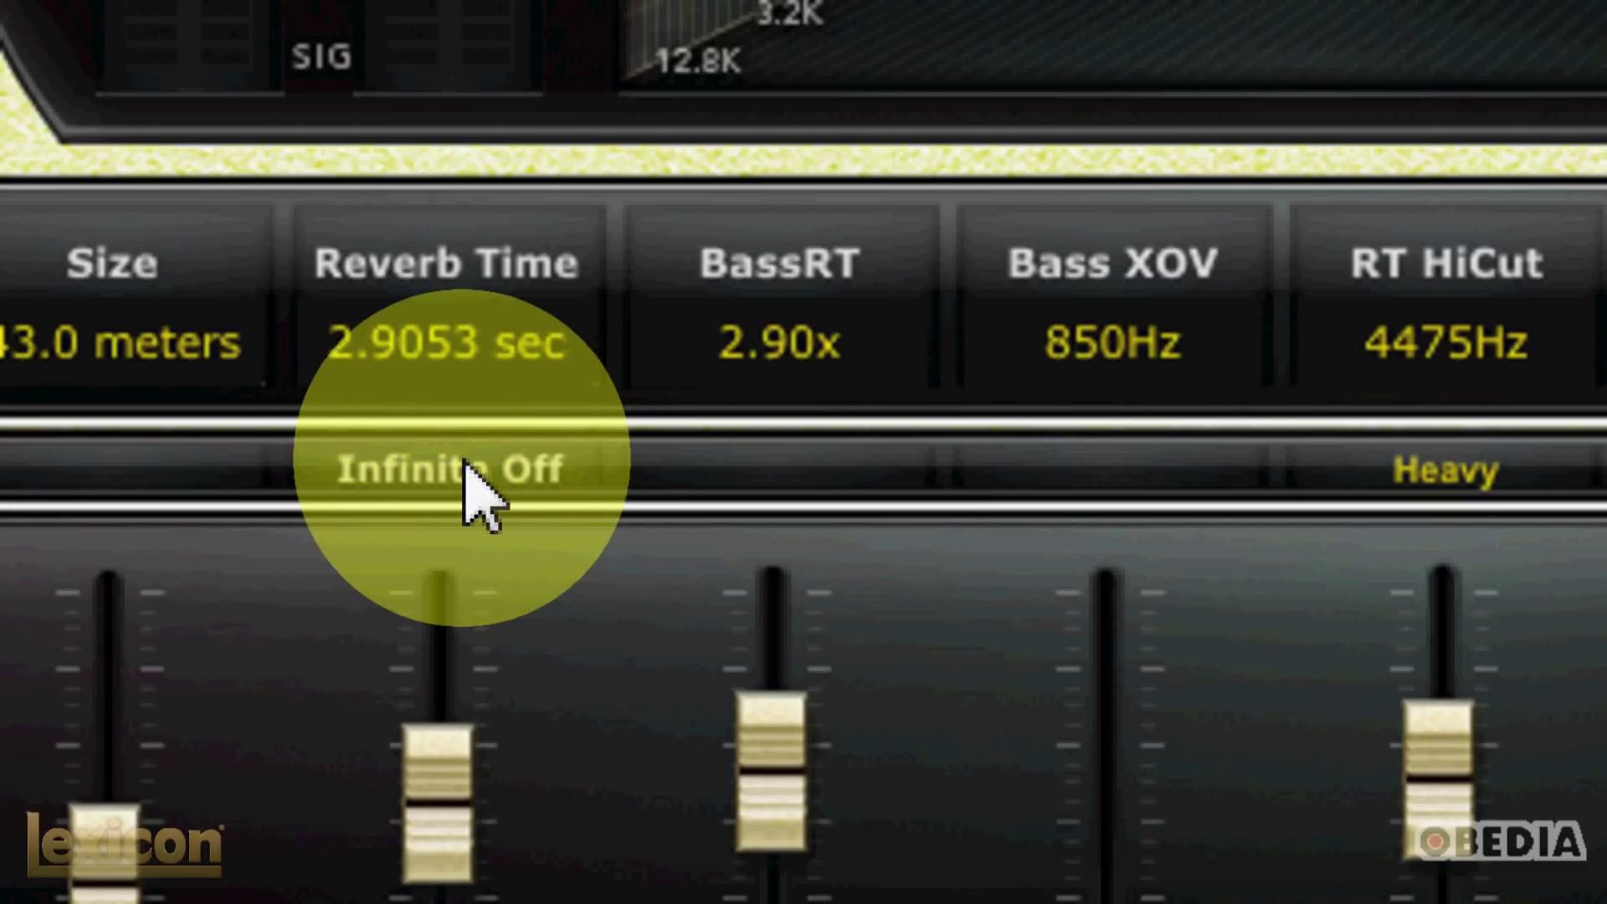
left_click(453, 465)
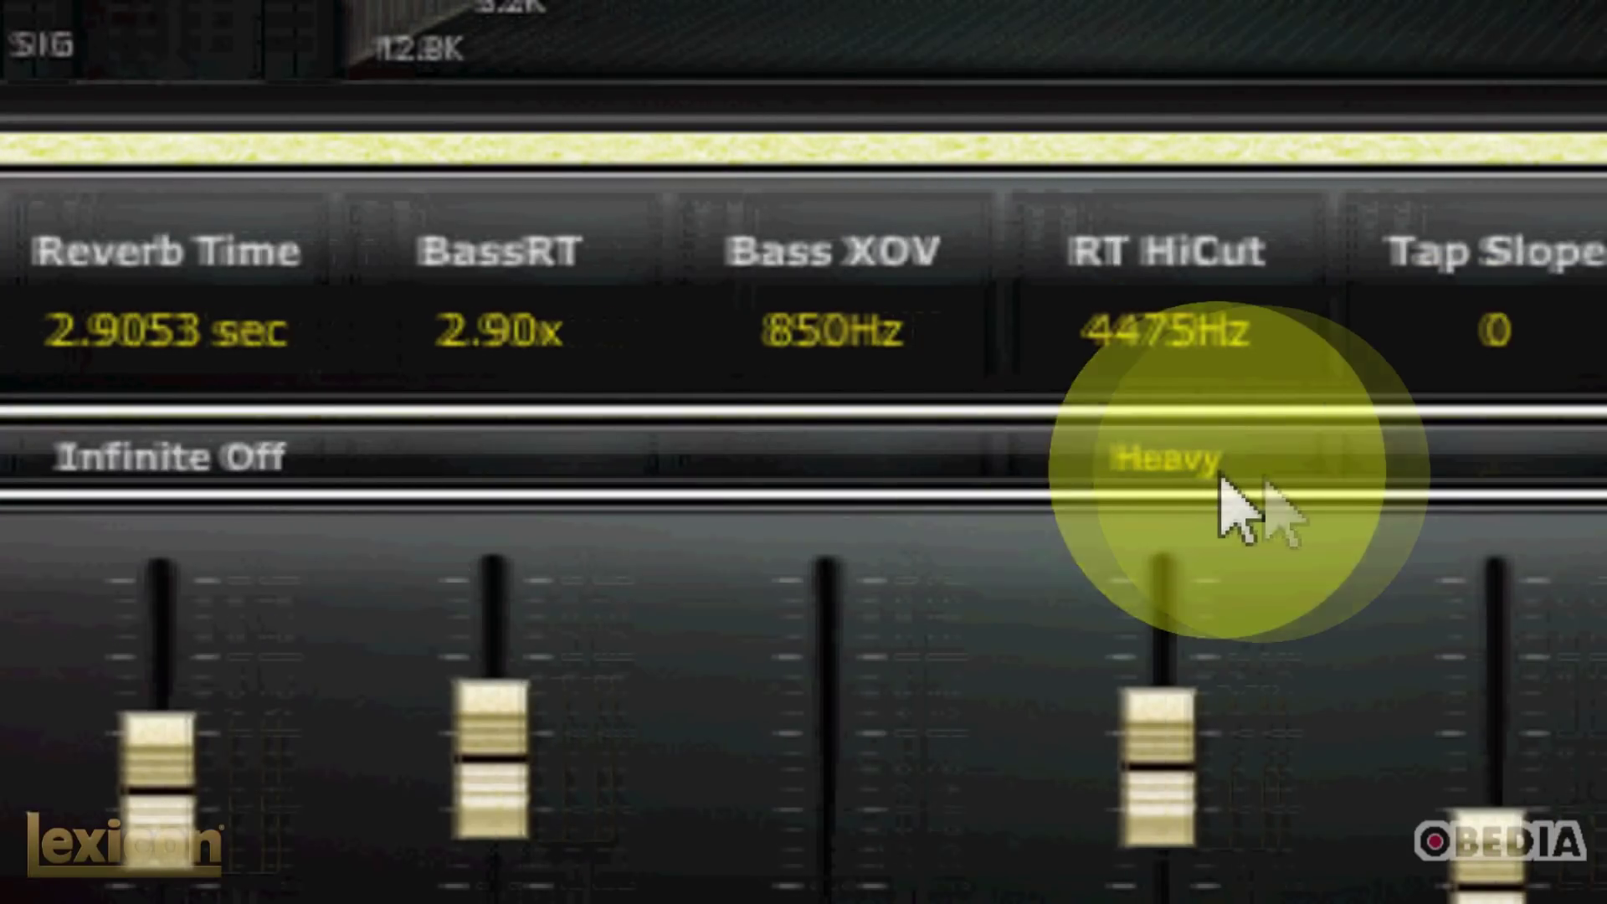
left_click(1224, 473)
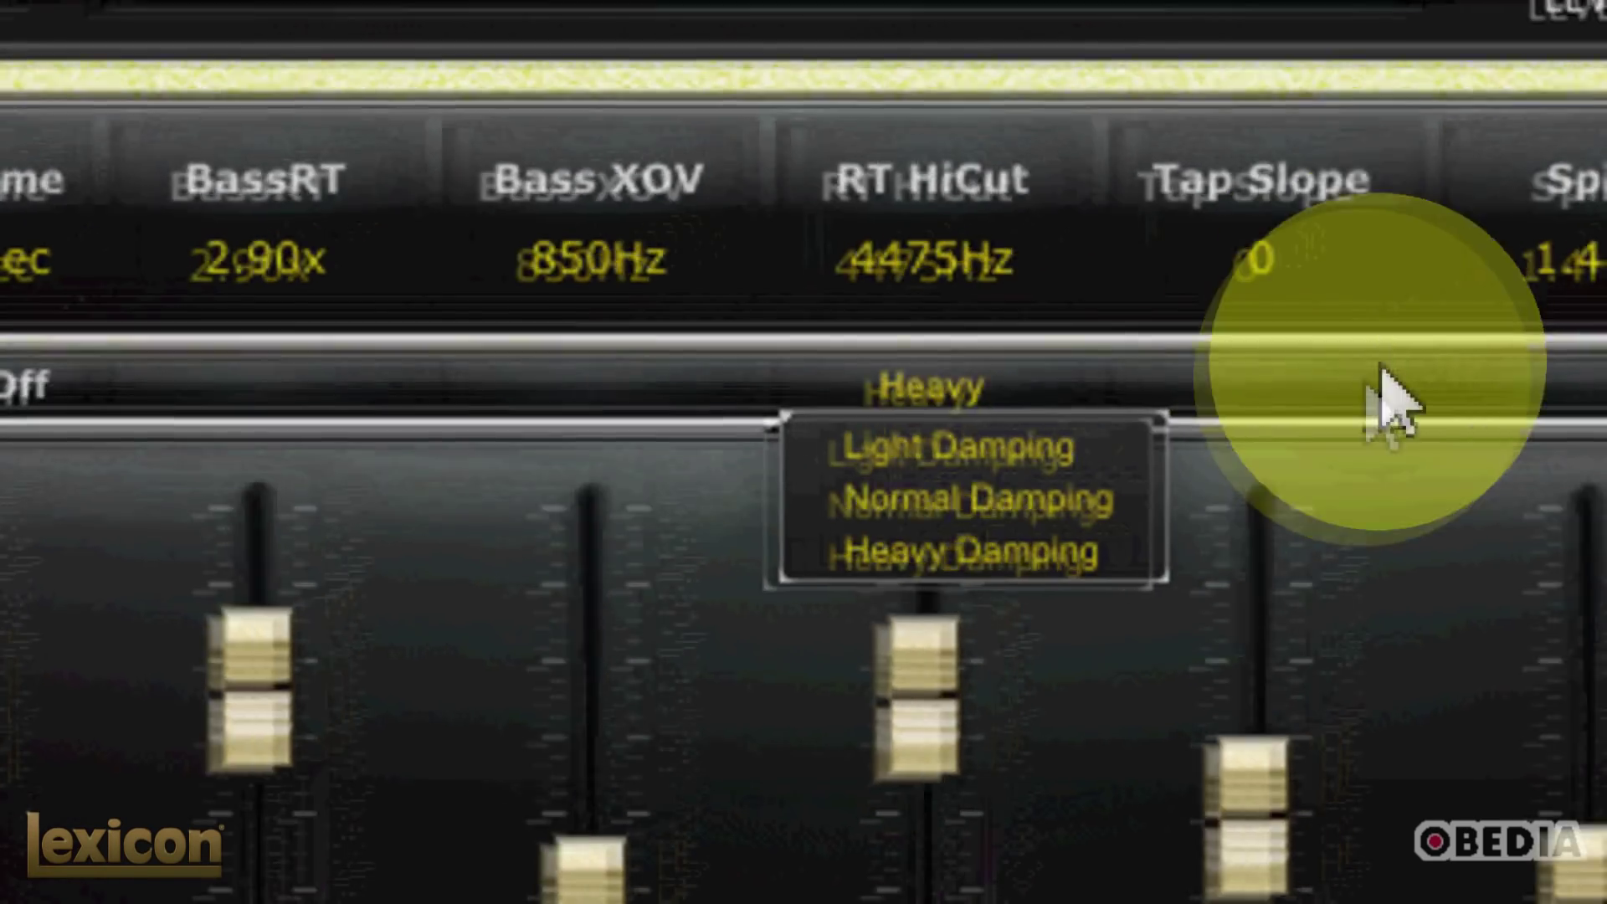
left_click(1452, 345)
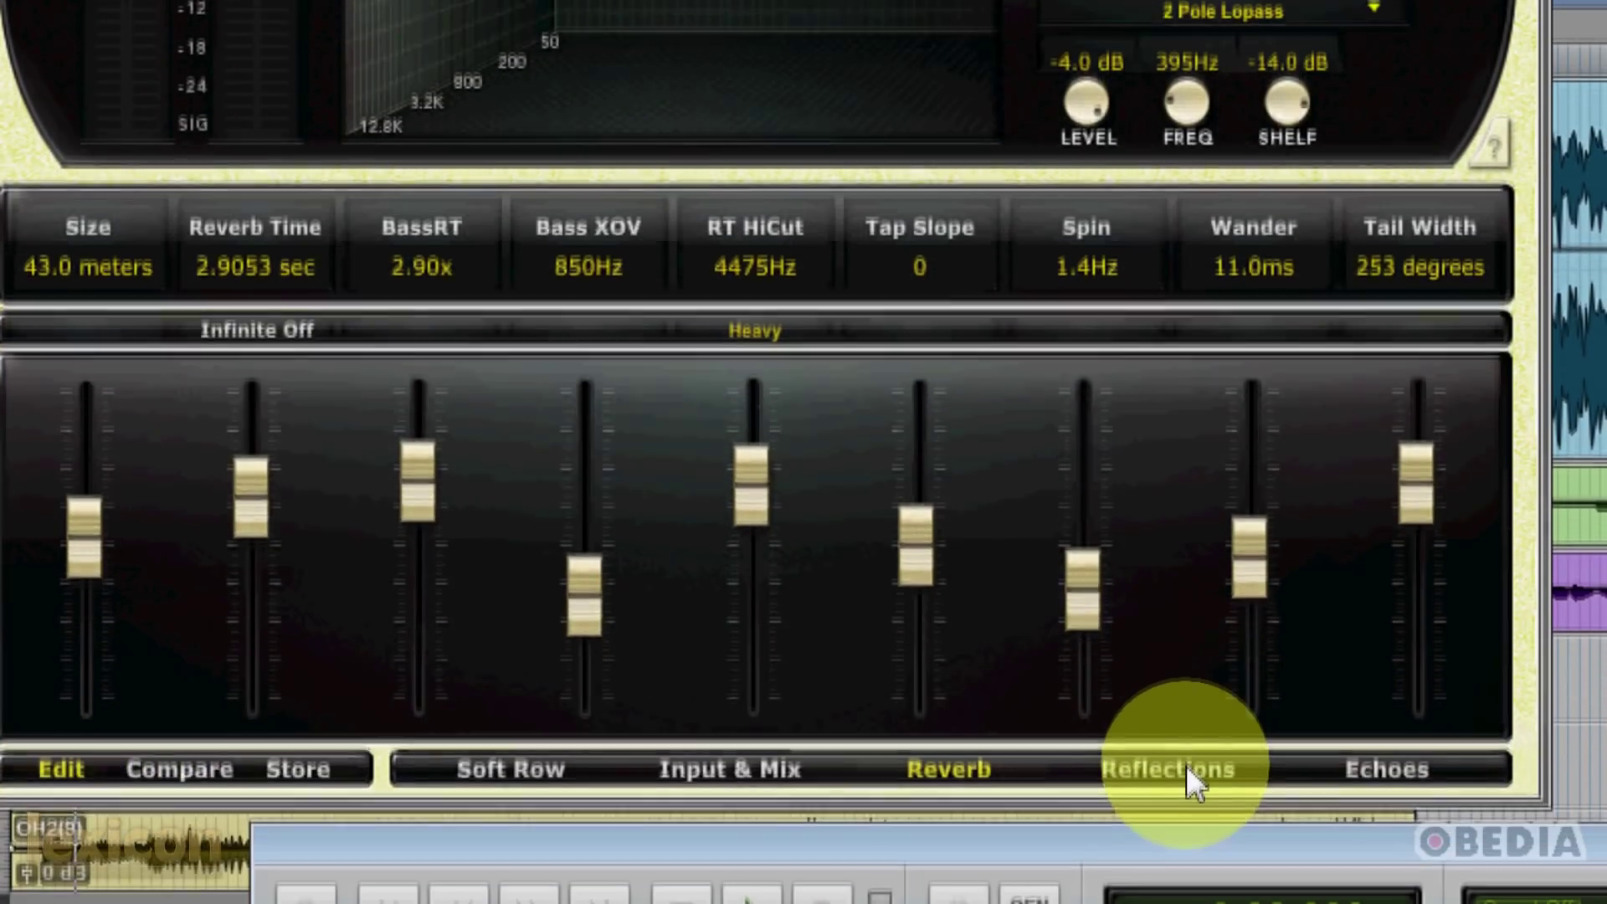
- Show the Reflections parameters, switch L Rfl Dly to tempo and back to Absolute, and toggle L Rfl Gain between Inverted and Normal
left_click(1193, 886)
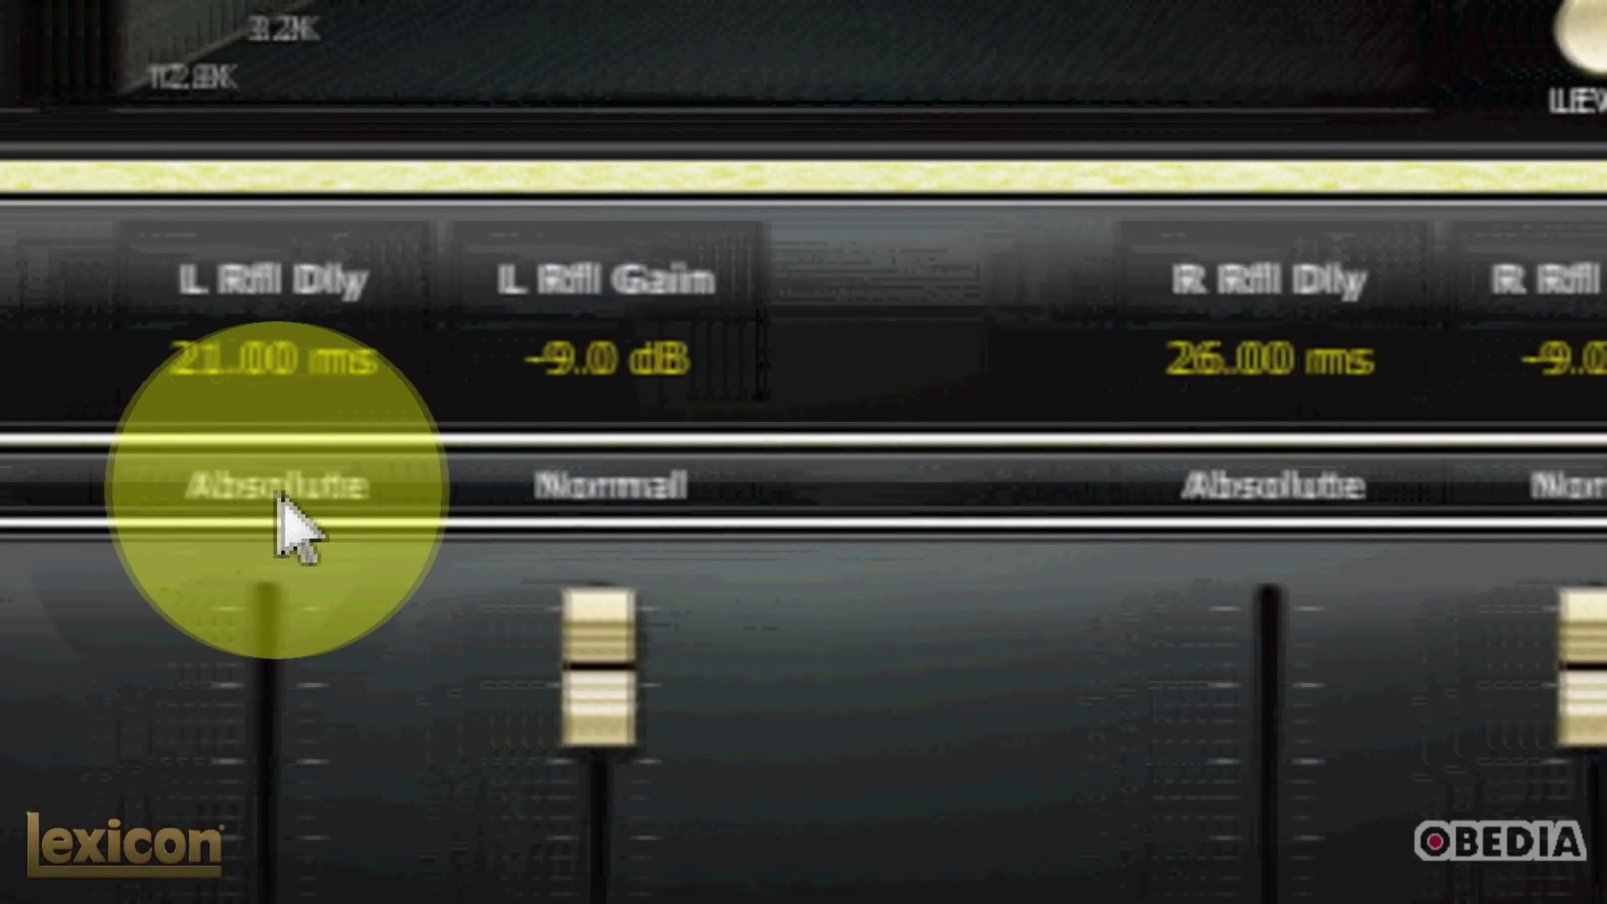
left_click(293, 506)
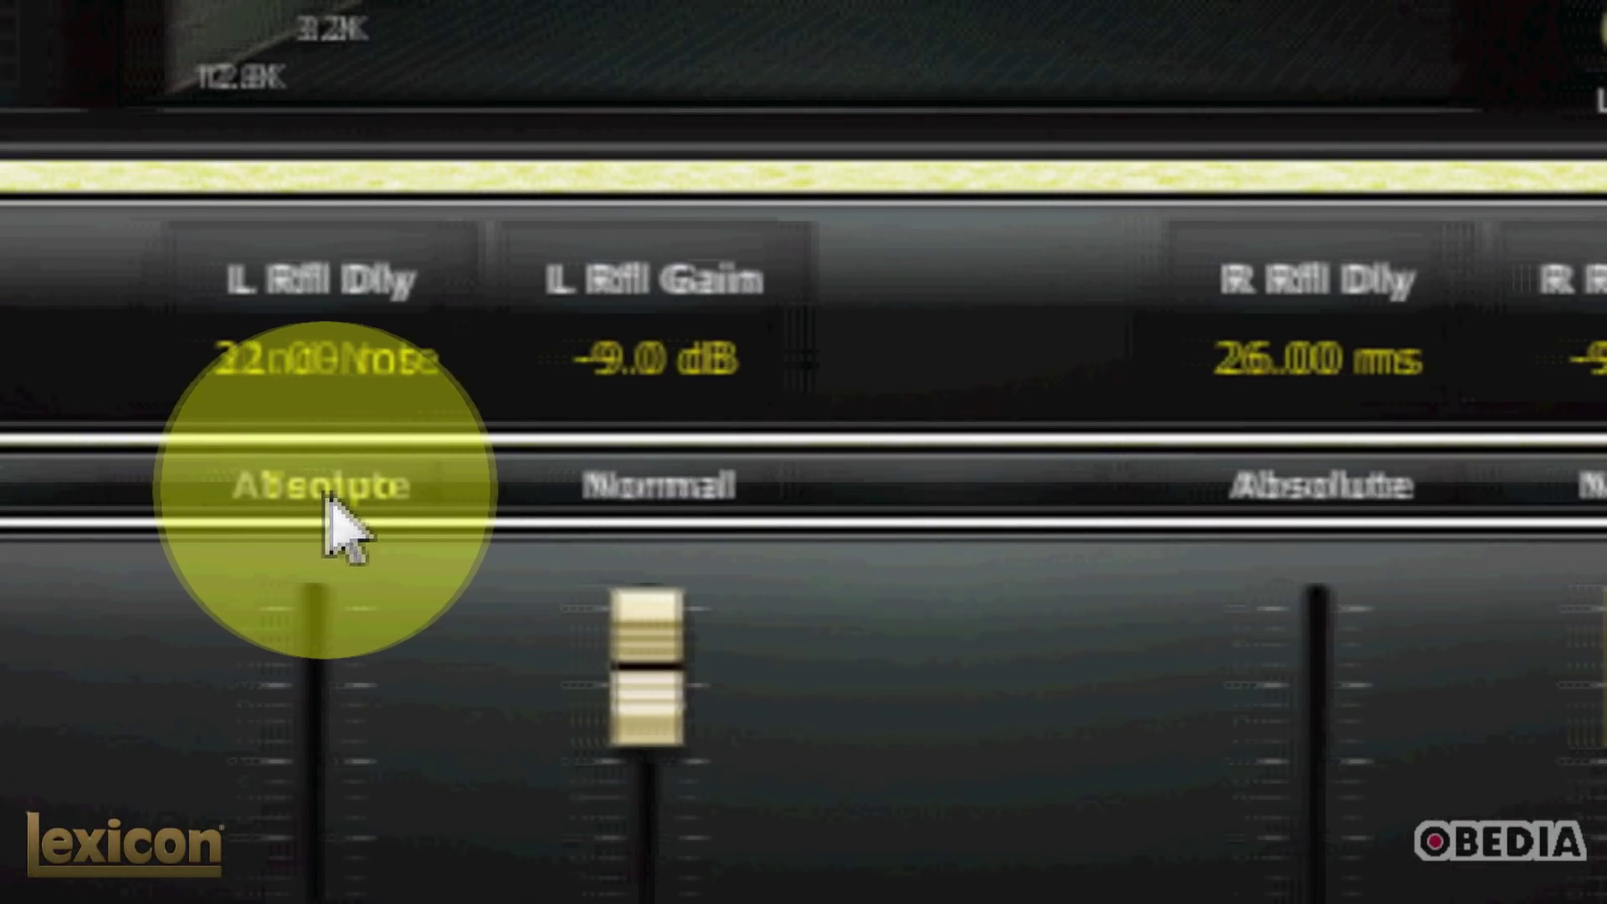
left_click(318, 507)
left_click(713, 500)
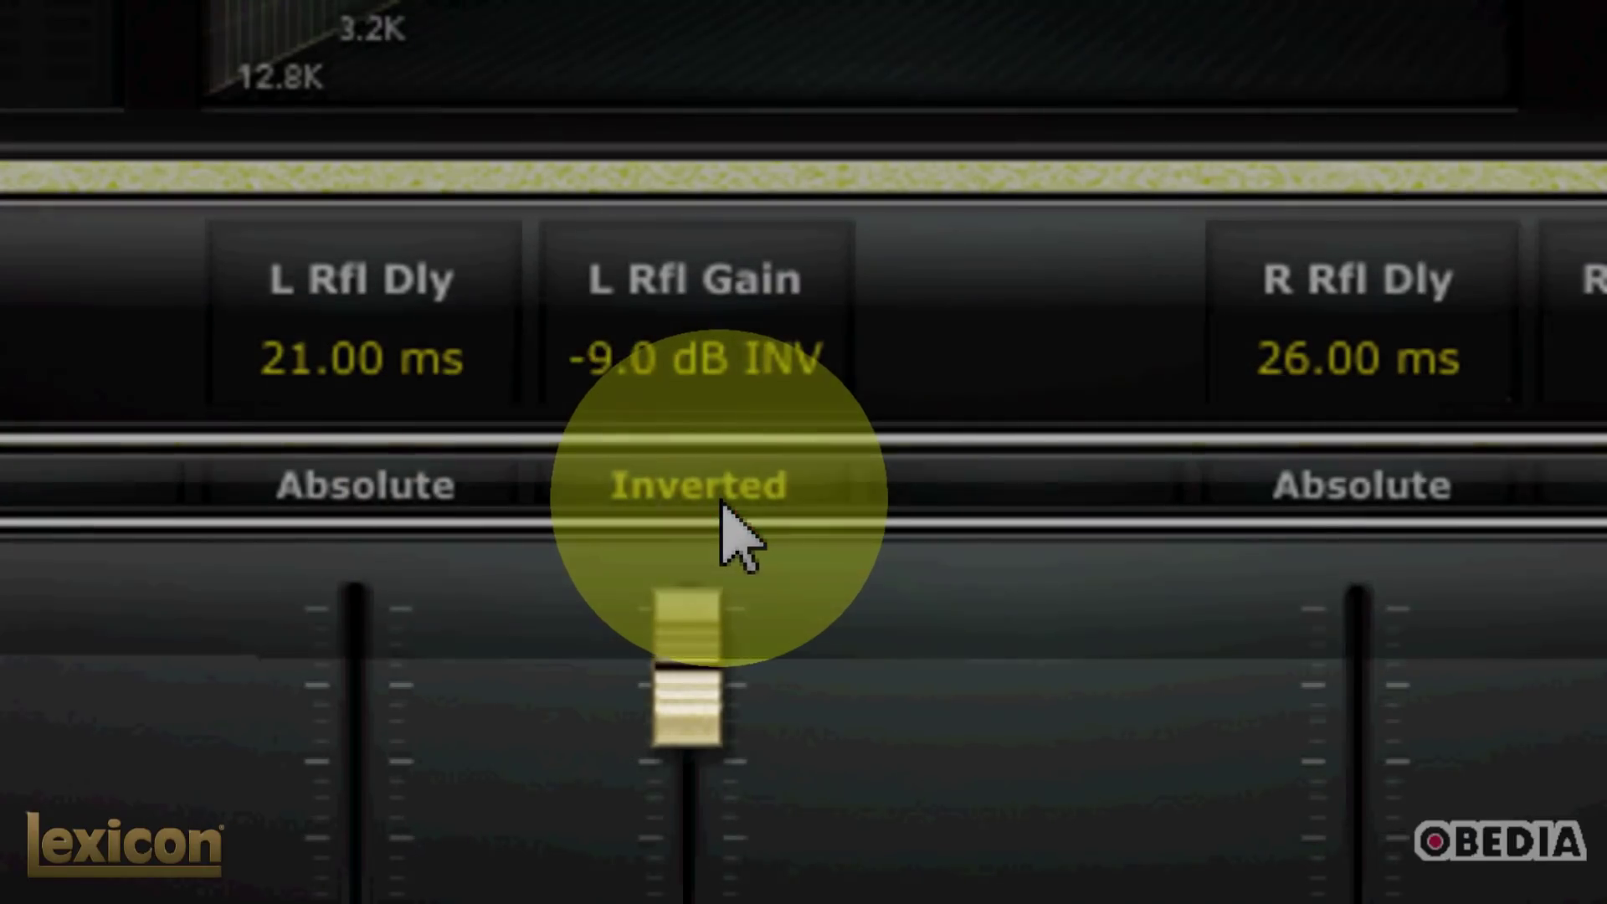
left_click(721, 500)
left_click(720, 500)
left_click(722, 502)
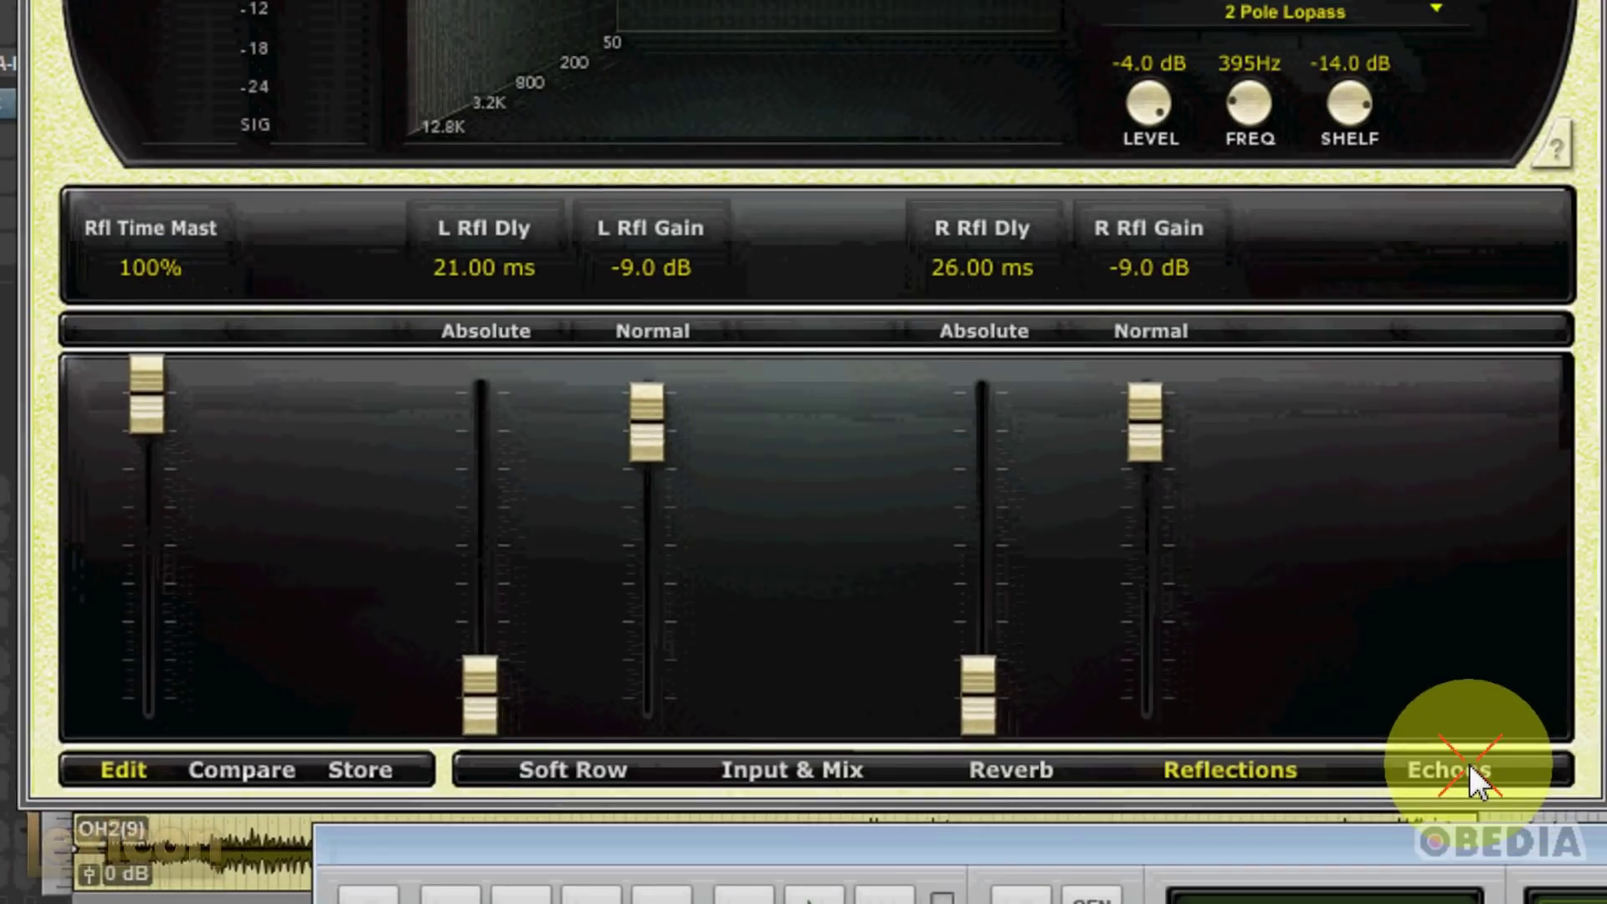
- View the Echoes parameters, return to the Soft Row, and inspect the parameters assignable to the Rvb Out Freq slider without changing it
left_click(1470, 765)
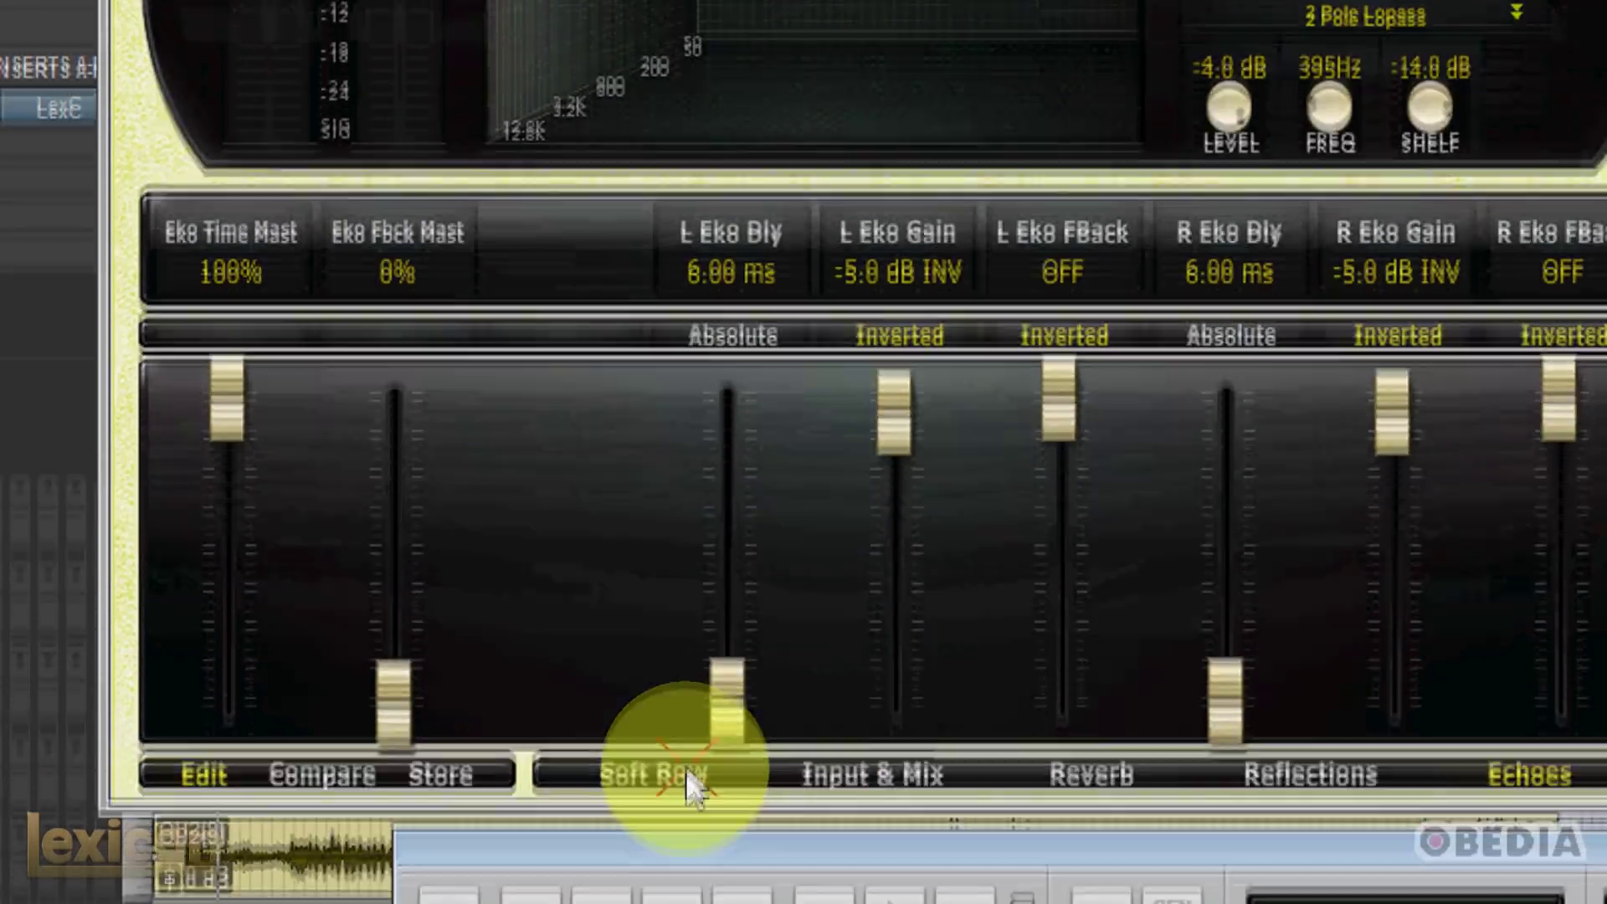
left_click(670, 896)
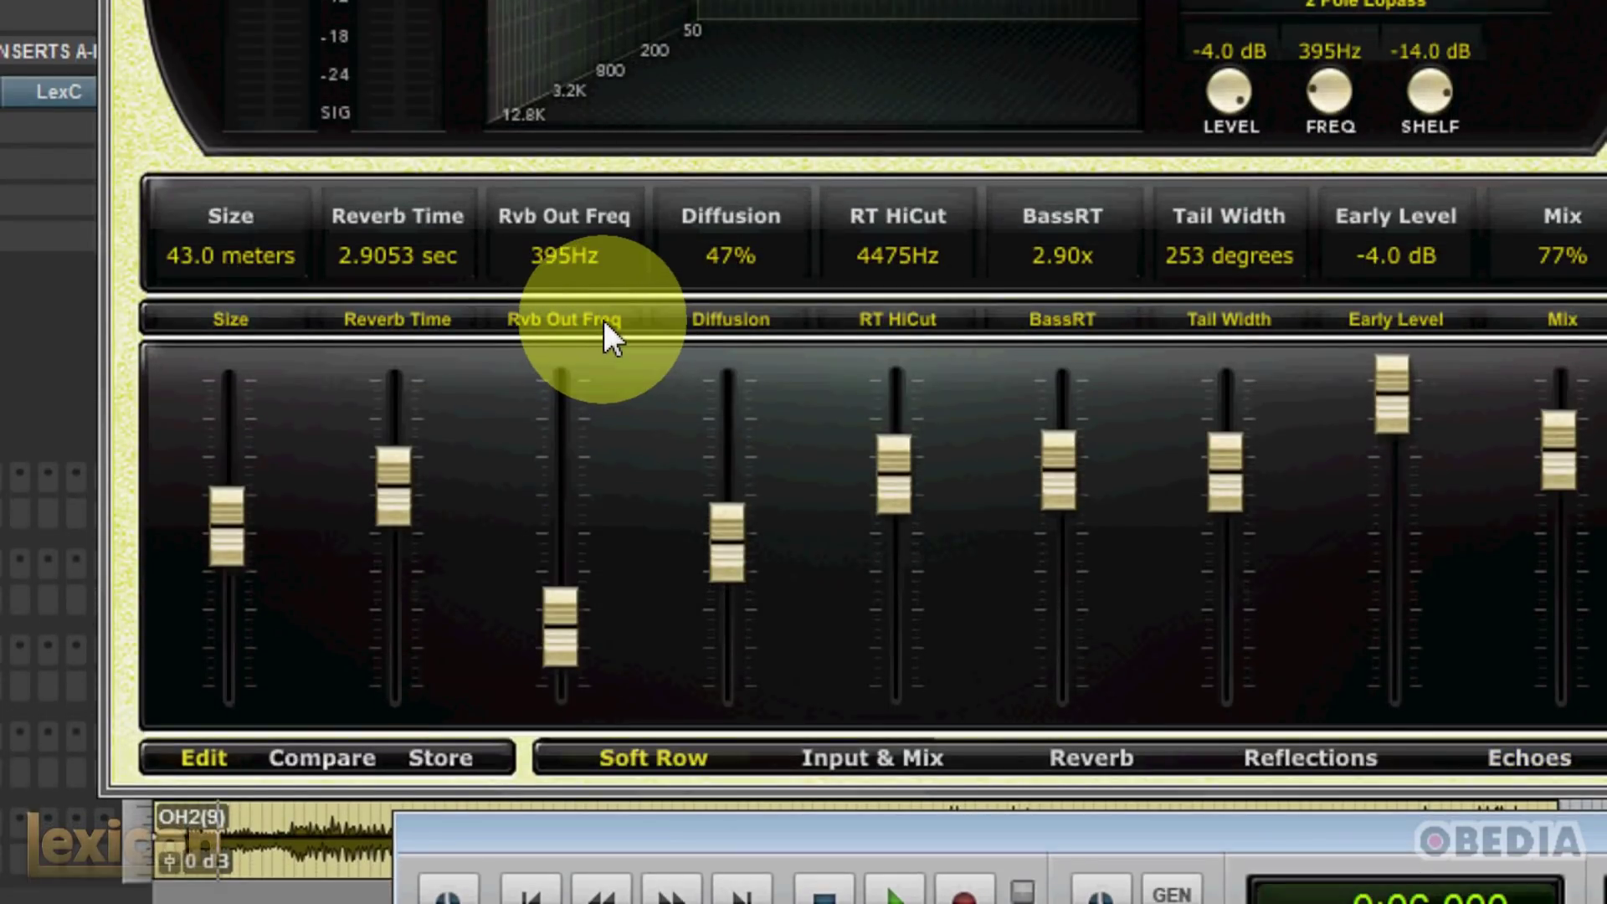
left_click(604, 320)
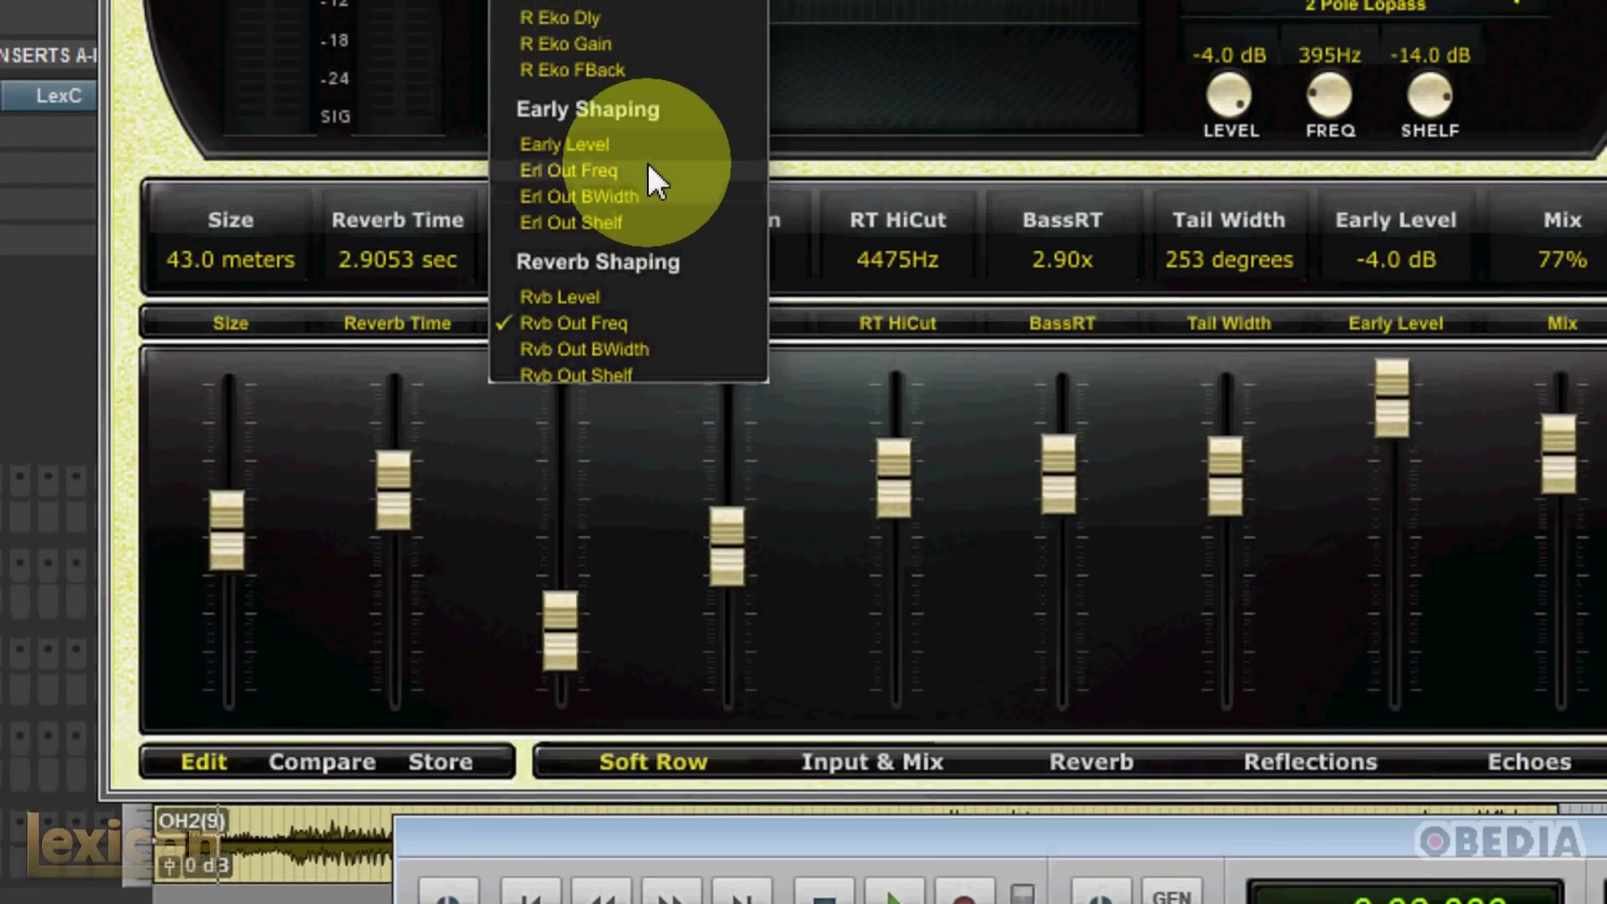
scroll(646, 168, "up", 5)
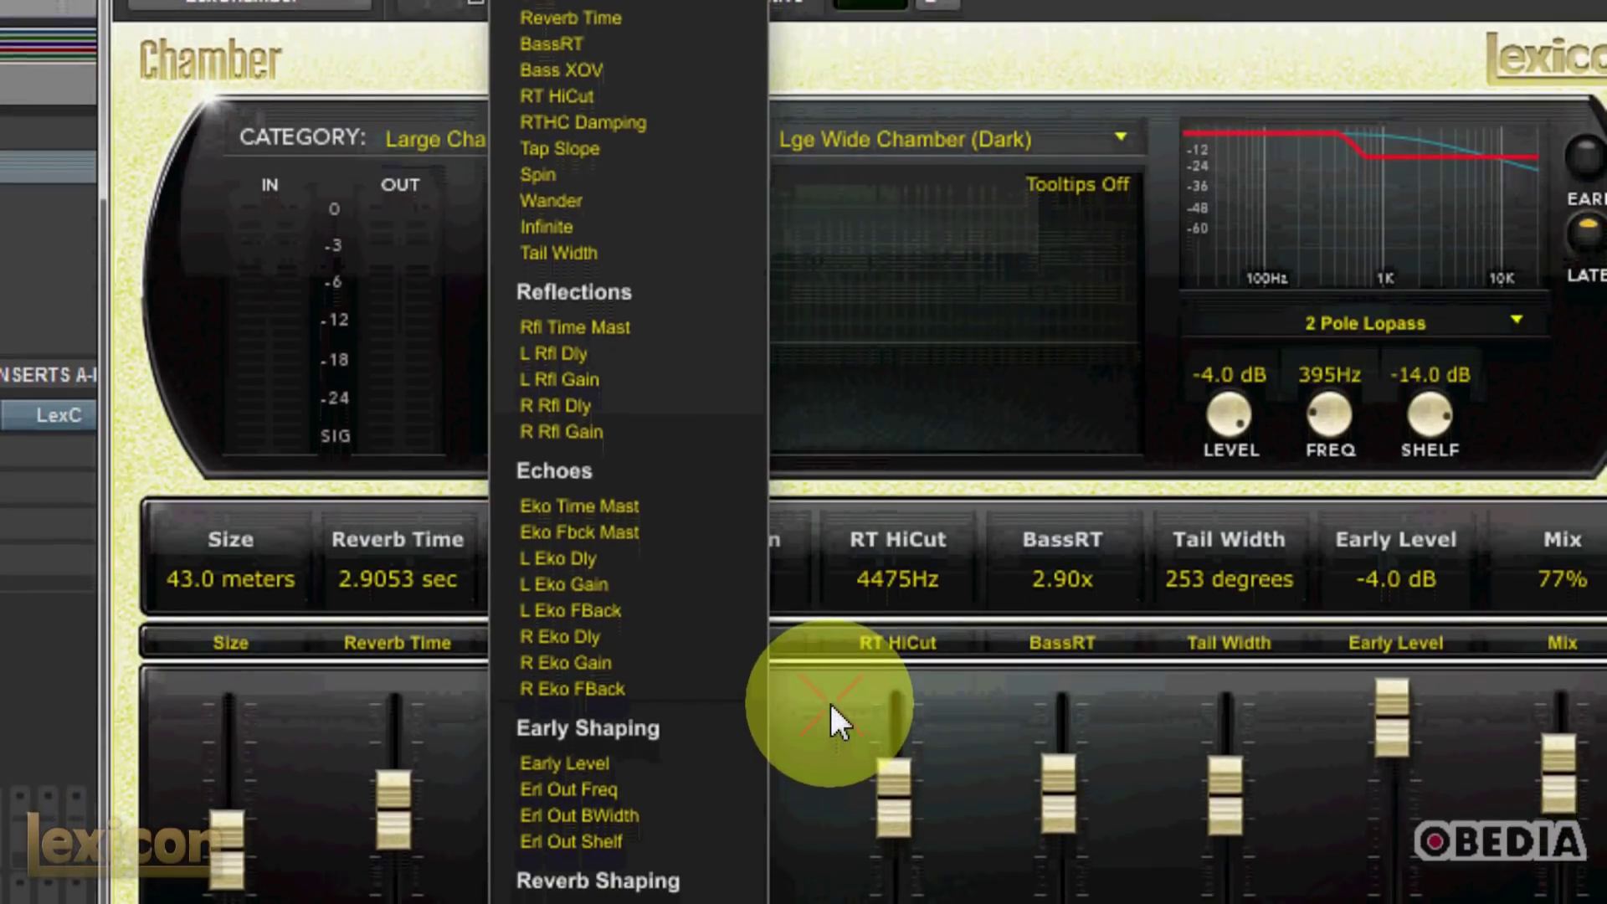
left_click(830, 738)
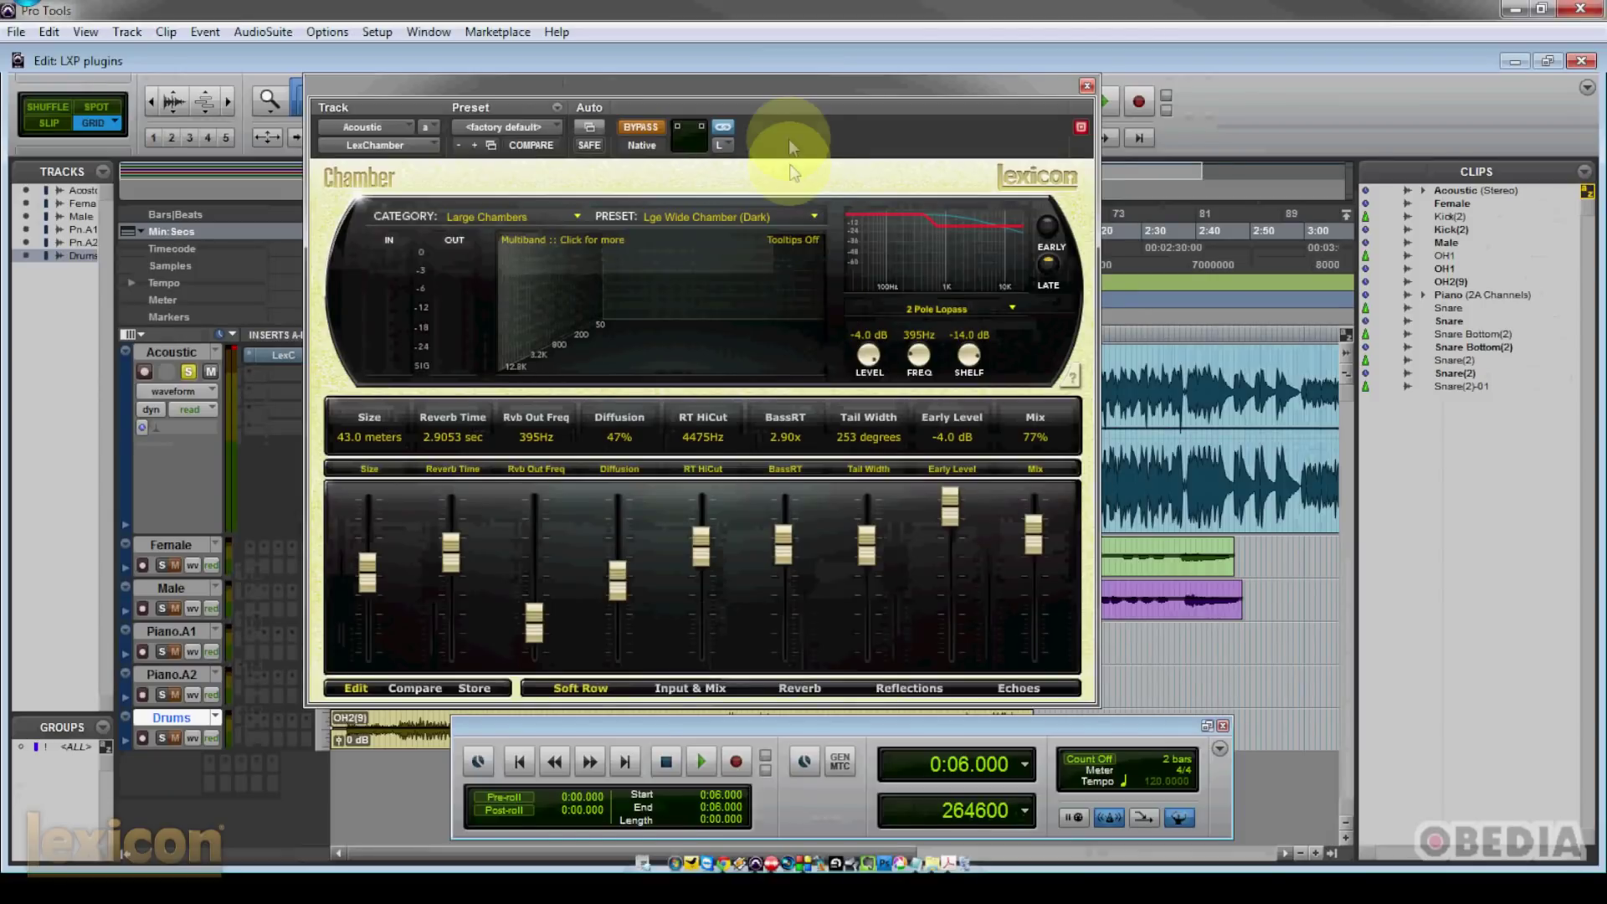
- Reposition the Chamber window, then switch the preset category to Small Chambers and back to Large Chambers
left_click_drag(782, 88, 841, 69)
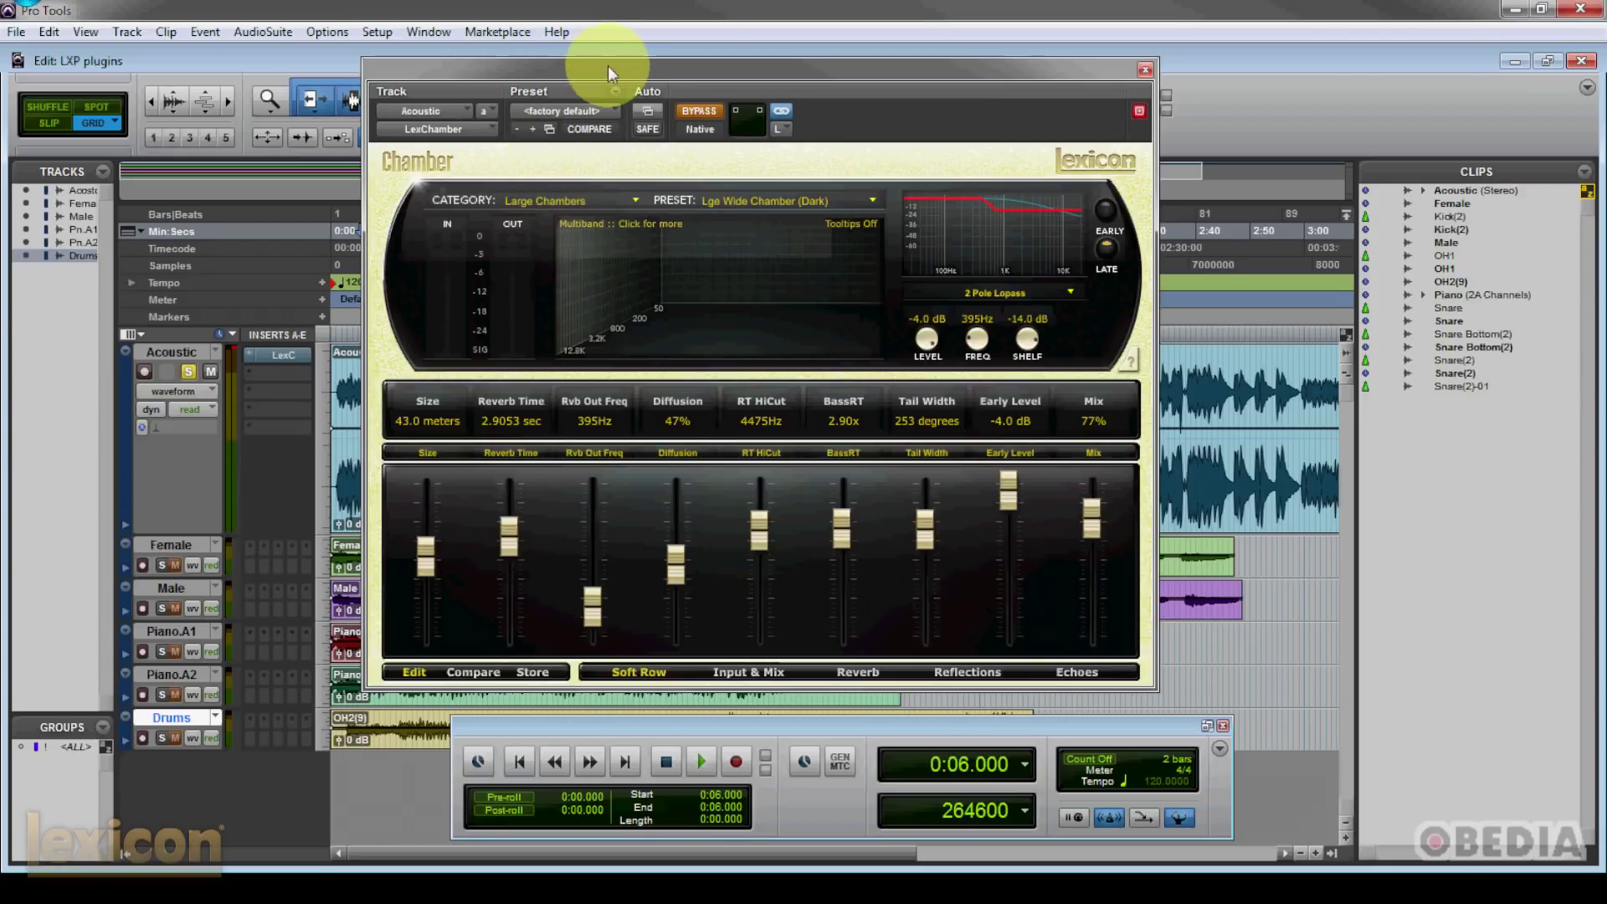
left_click_drag(608, 71, 607, 63)
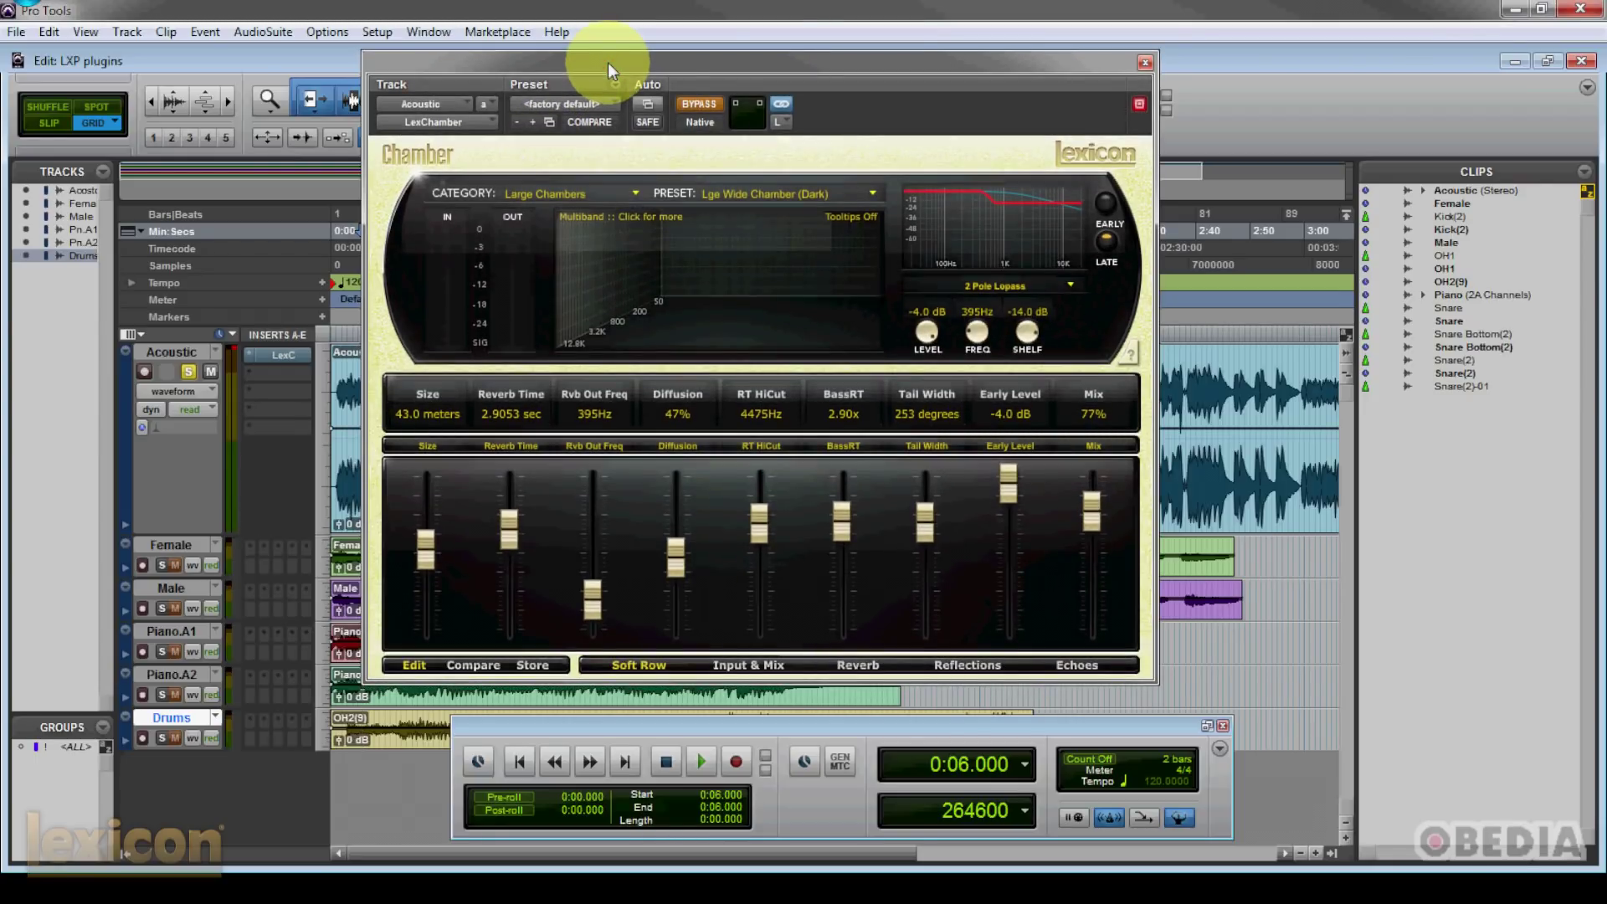
left_click_drag(610, 61, 622, 84)
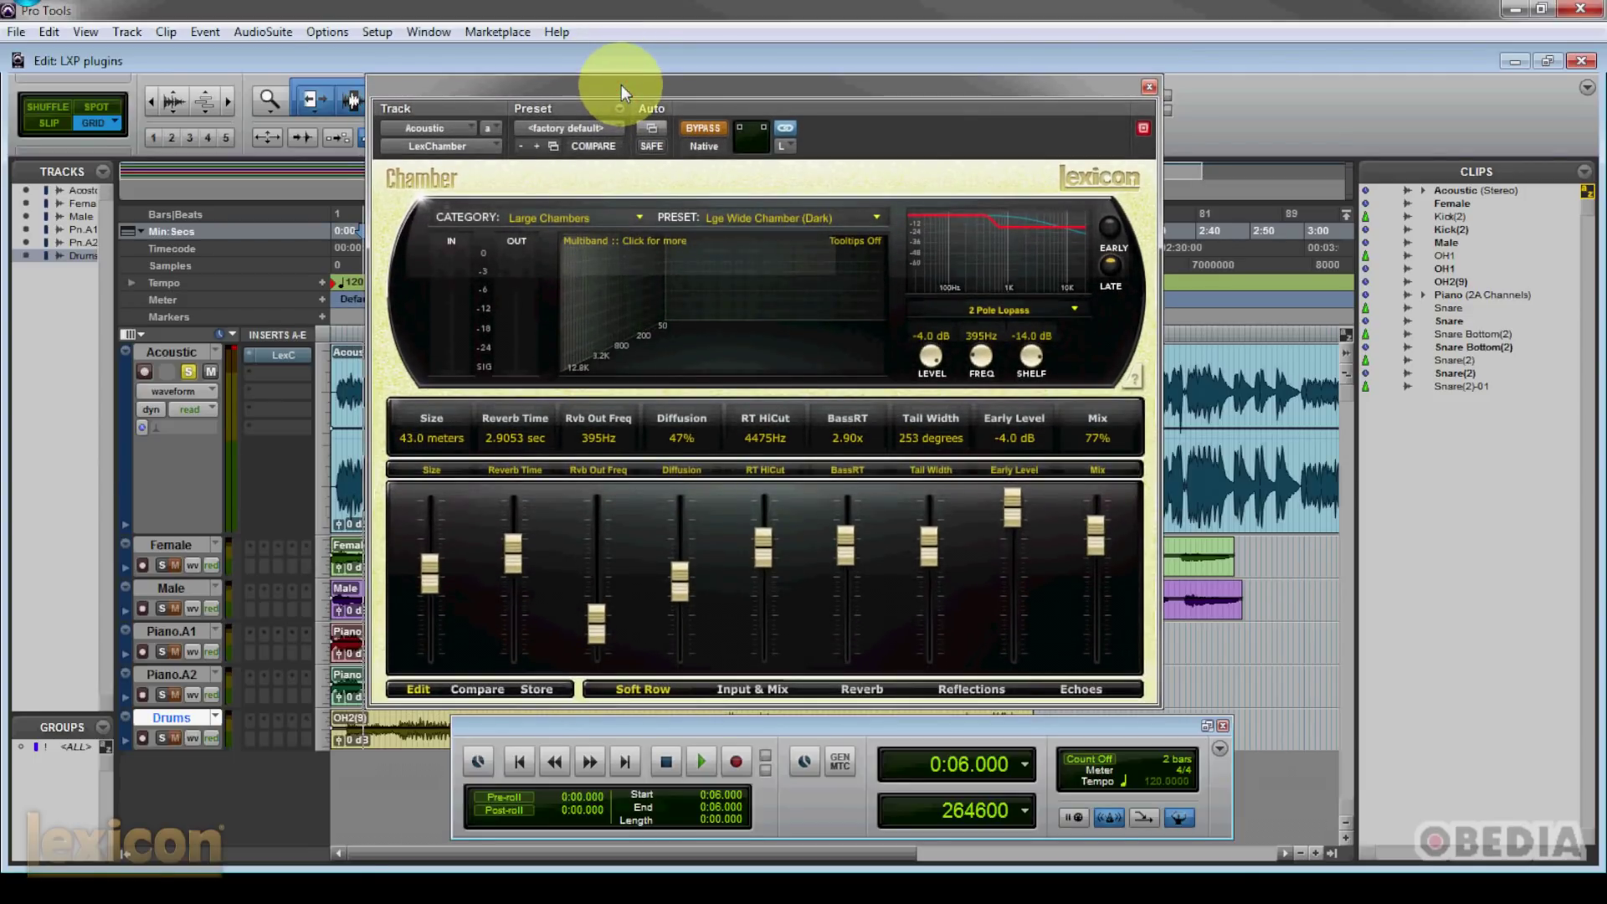
left_click(589, 219)
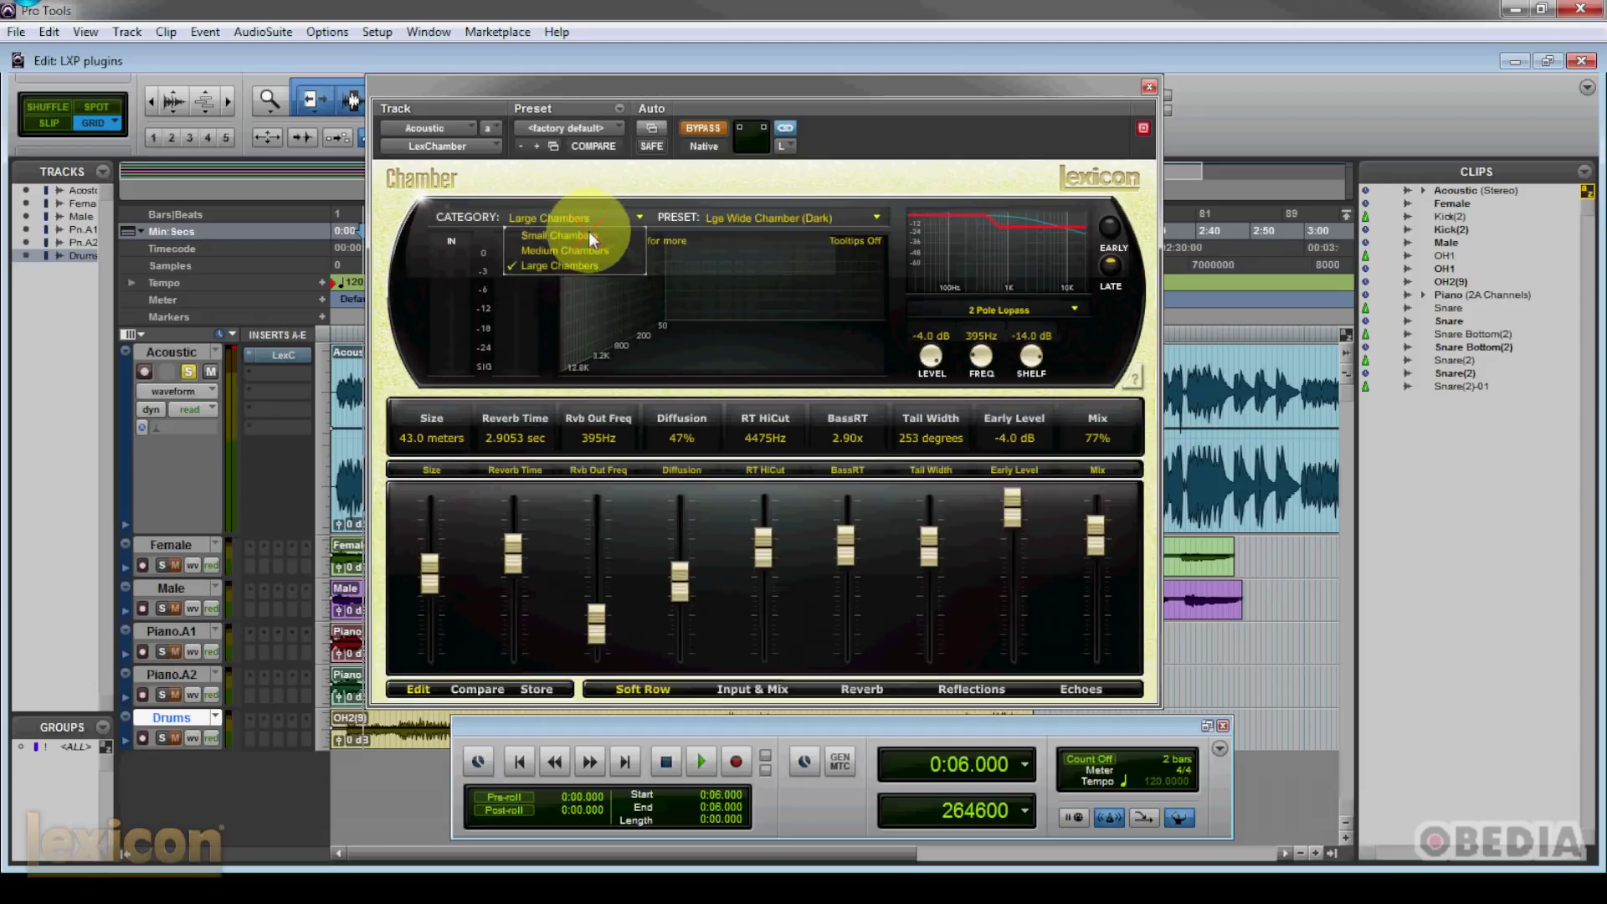
left_click(590, 234)
left_click(616, 216)
left_click(595, 261)
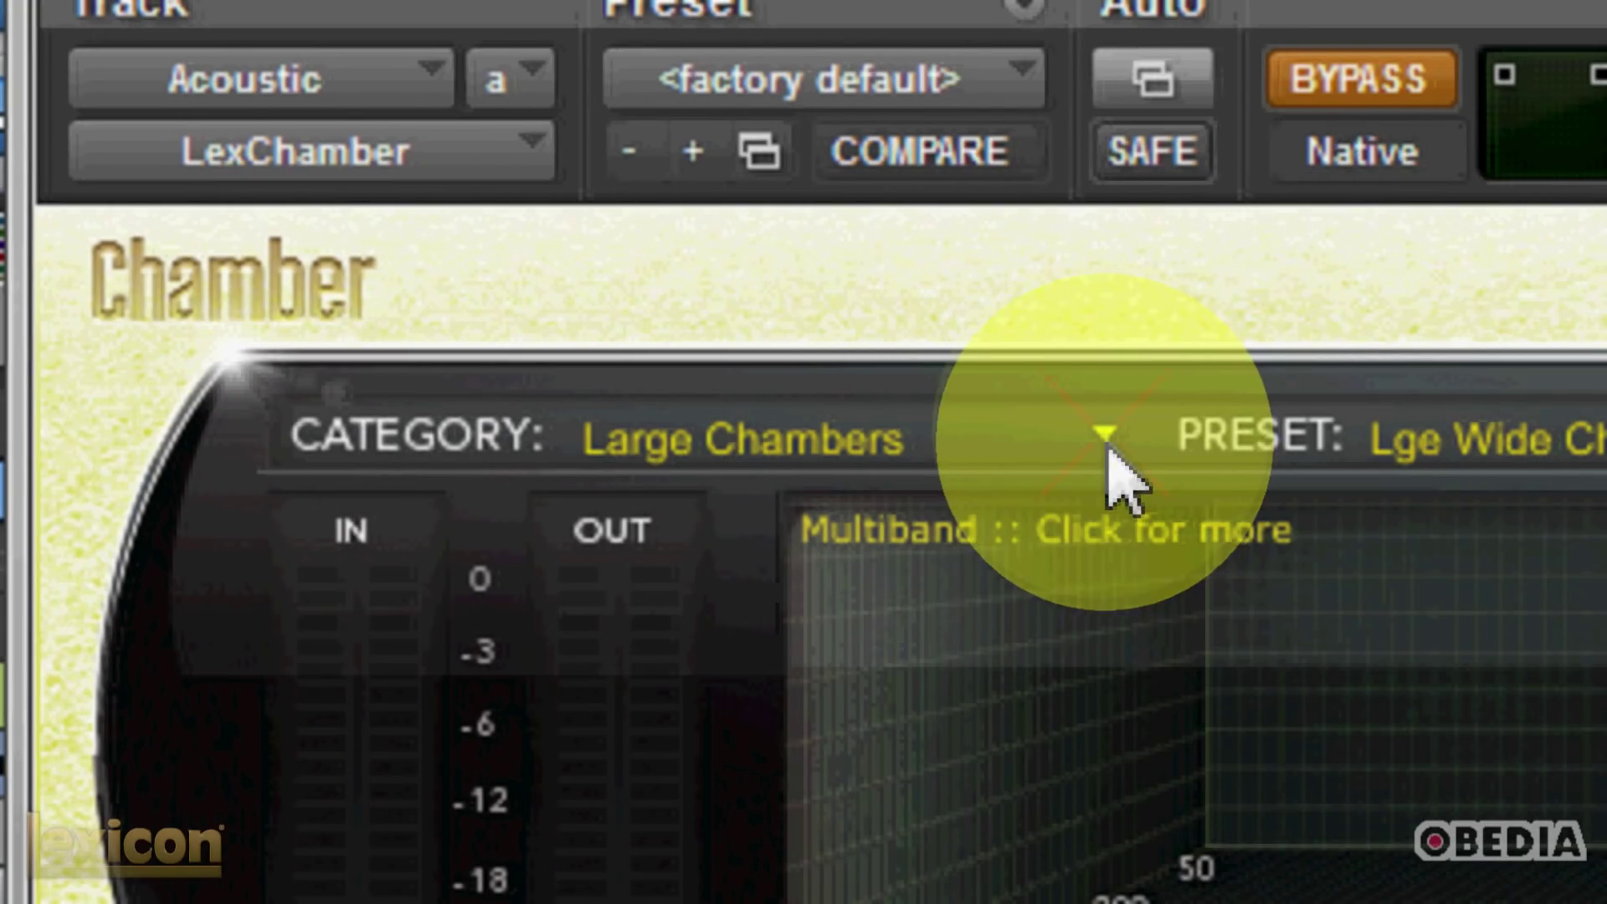
- Inspect the category and Large Chambers preset lists without changing the selection, then turn the realtime display off and back on
left_click(1077, 442)
left_click(1103, 425)
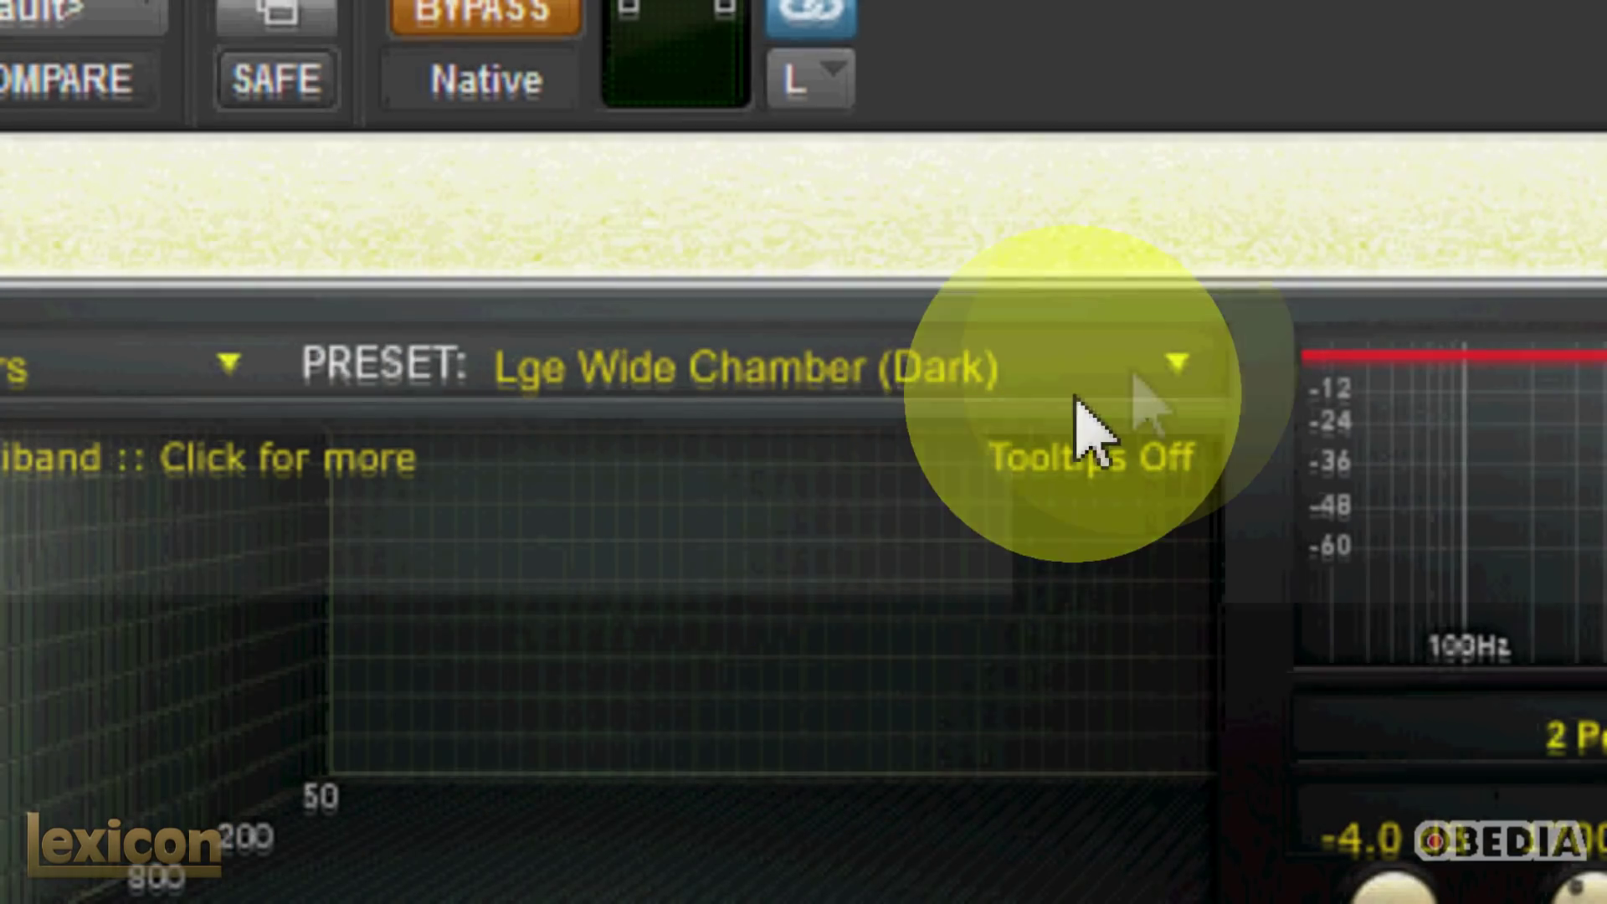
left_click(892, 361)
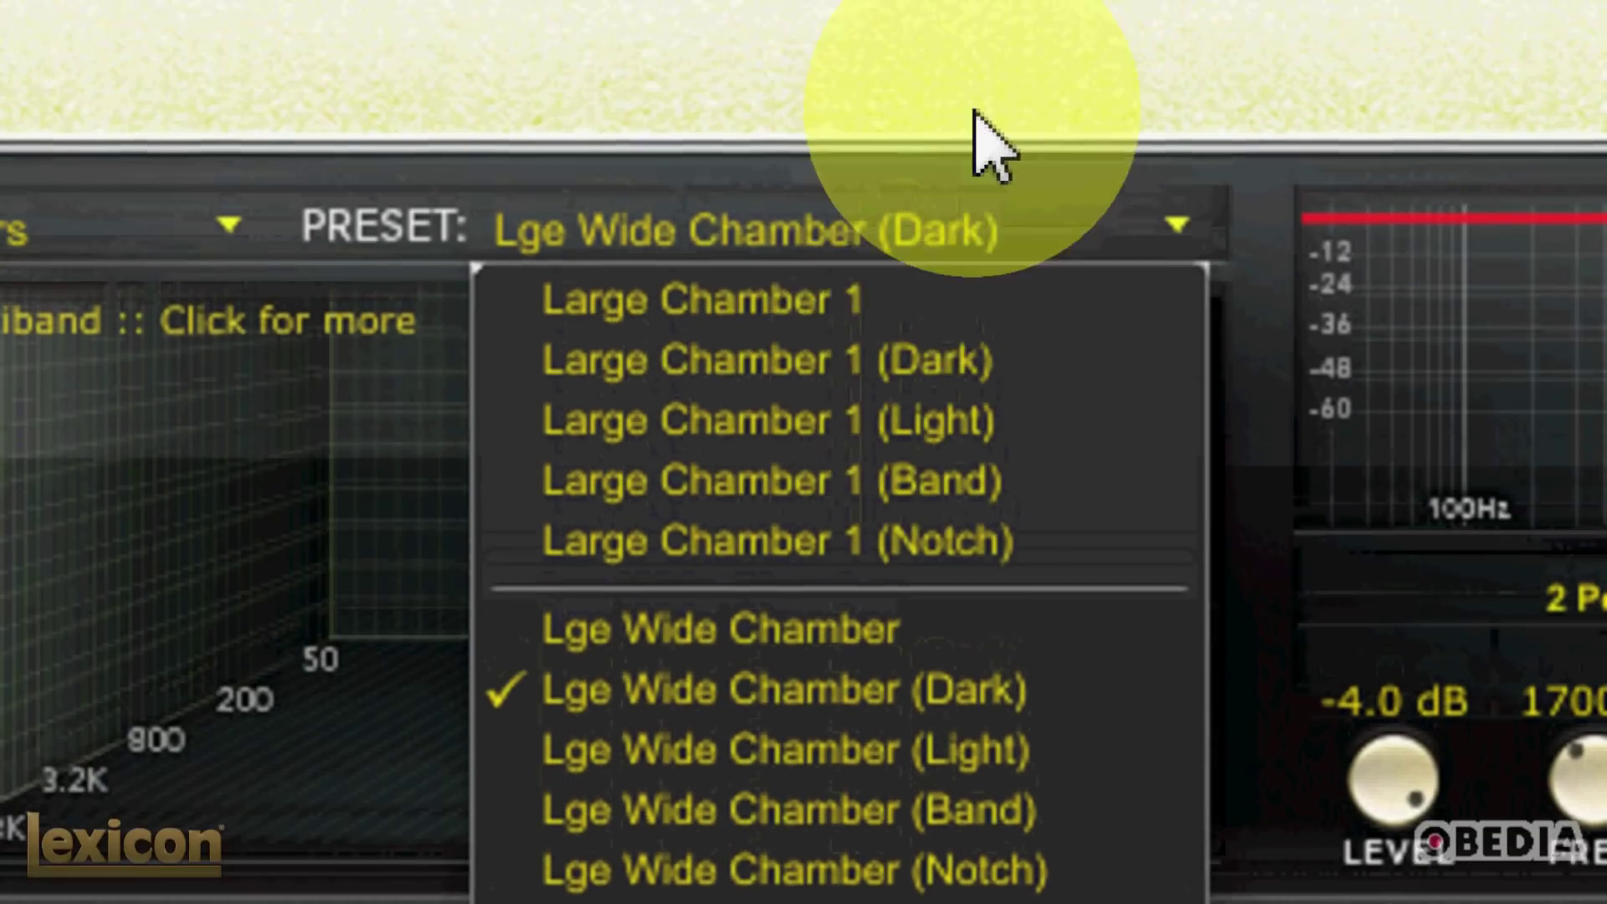
left_click(979, 40)
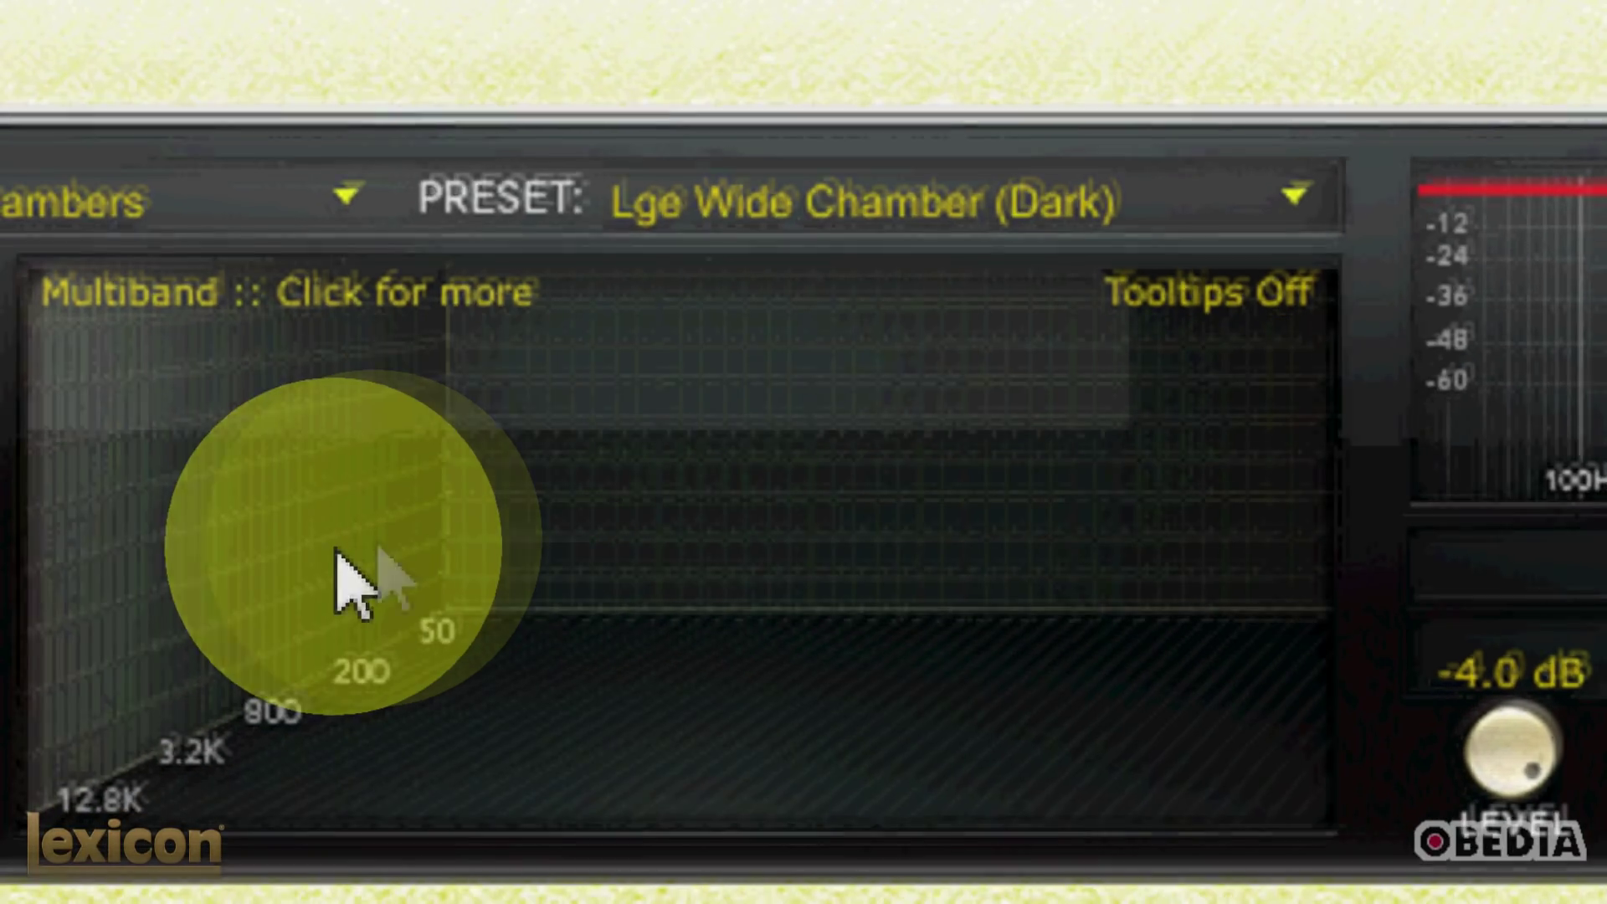
left_click(1042, 566)
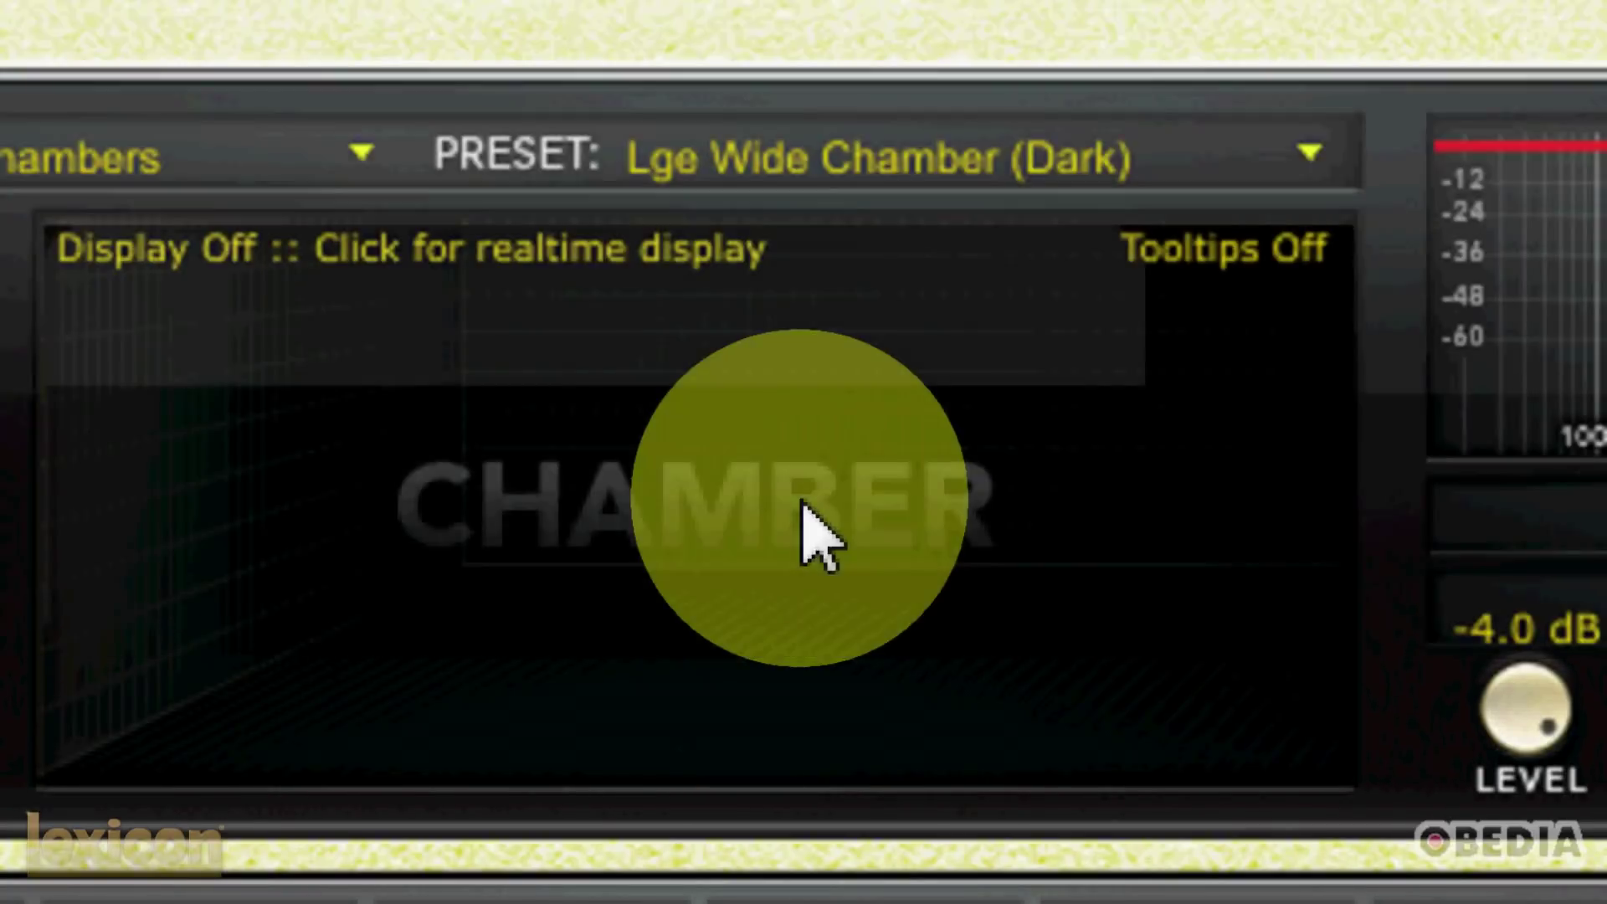
left_click(801, 502)
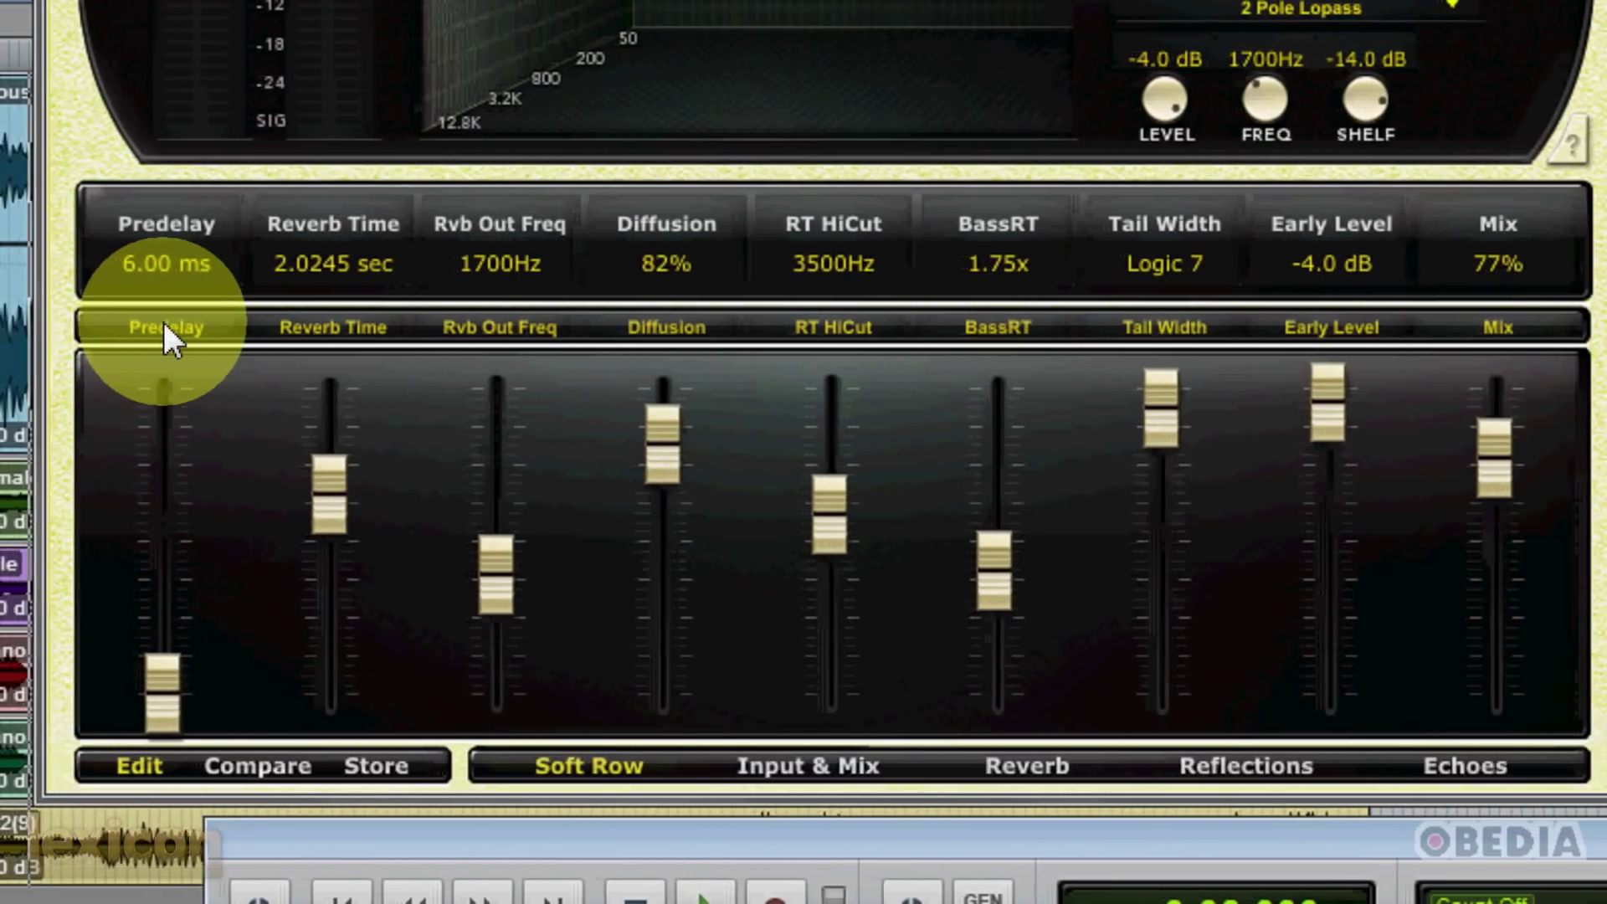
- Reassign the soft-row Predelay slider to Spread
left_click(160, 325)
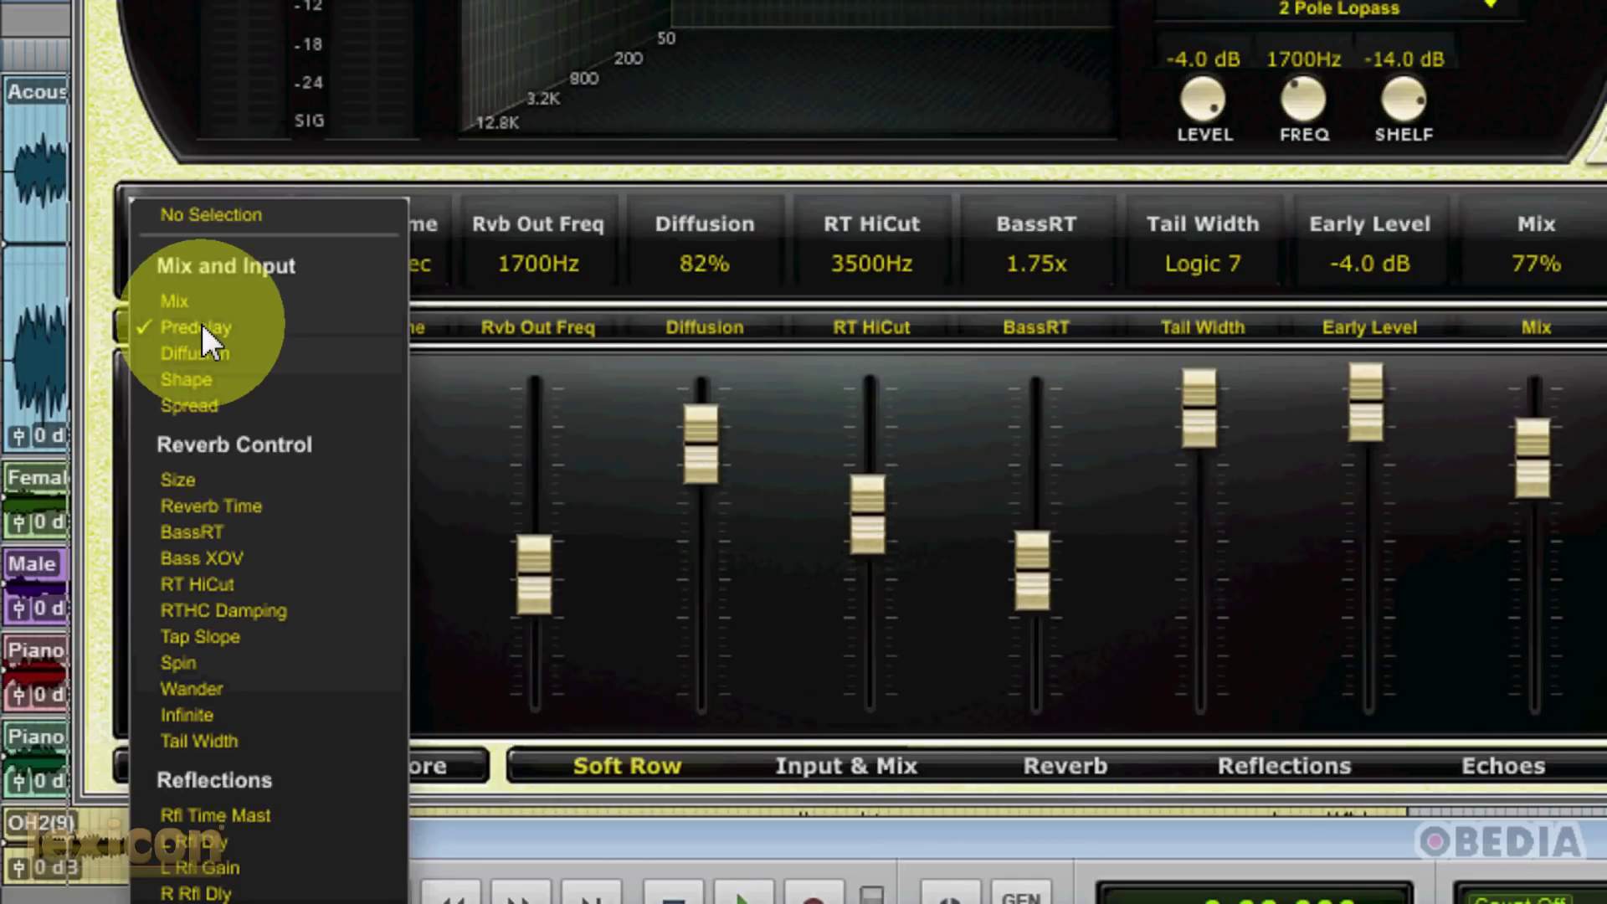
left_click(213, 405)
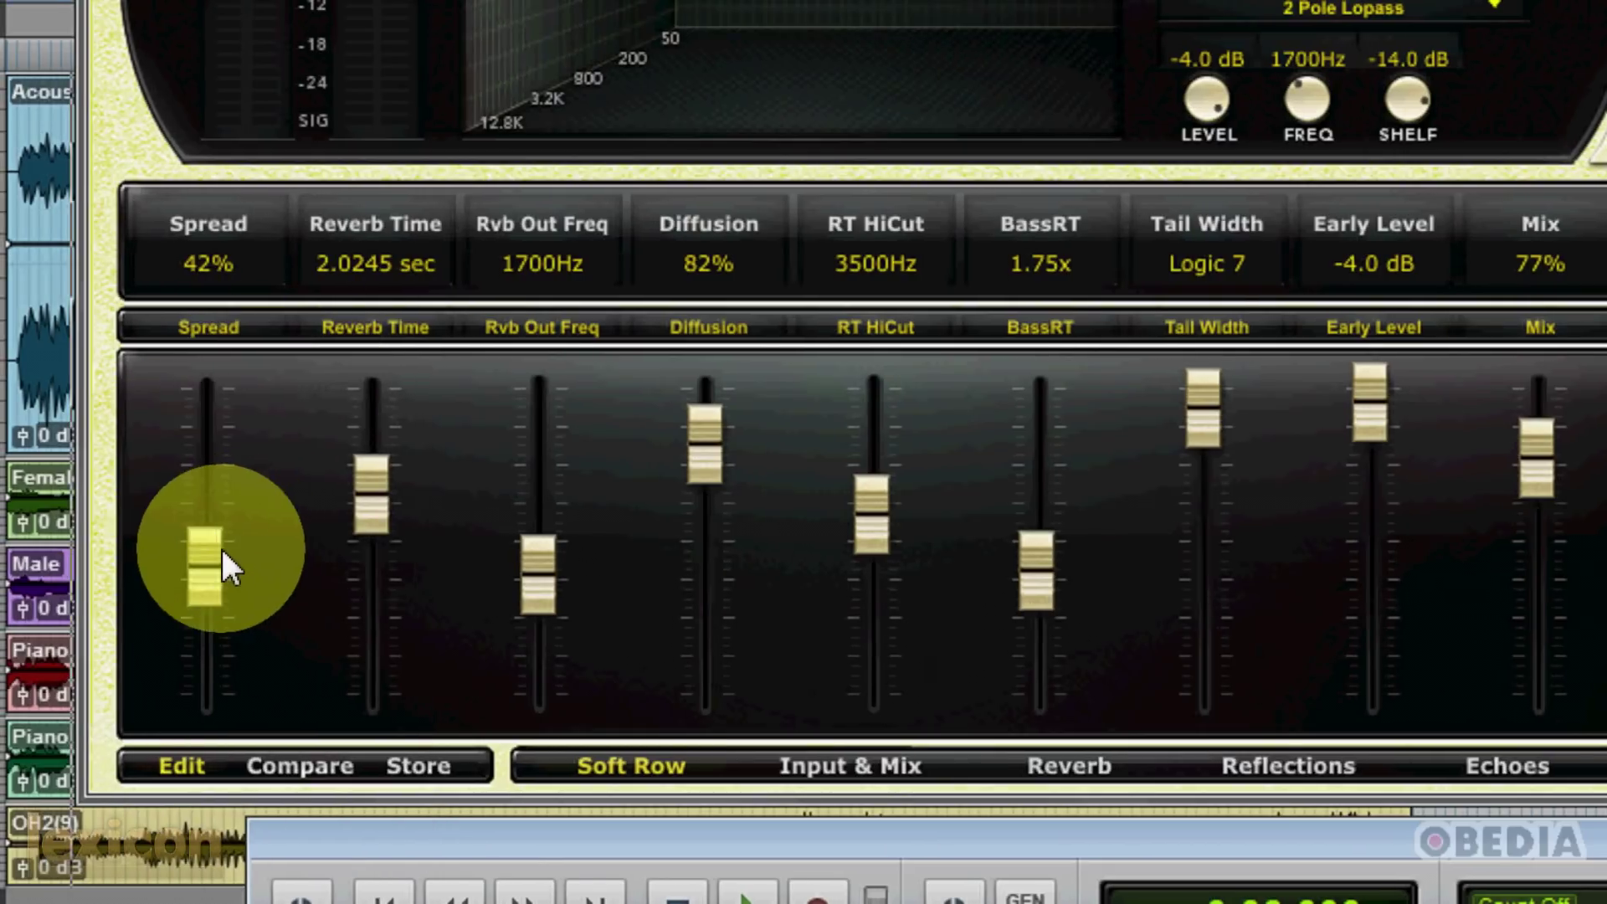
- Raise the soft-row Spread slider to 56%
mouse_move(219, 549)
left_mouse_down()
mouse_move(218, 515)
mouse_move(219, 529)
left_mouse_up()
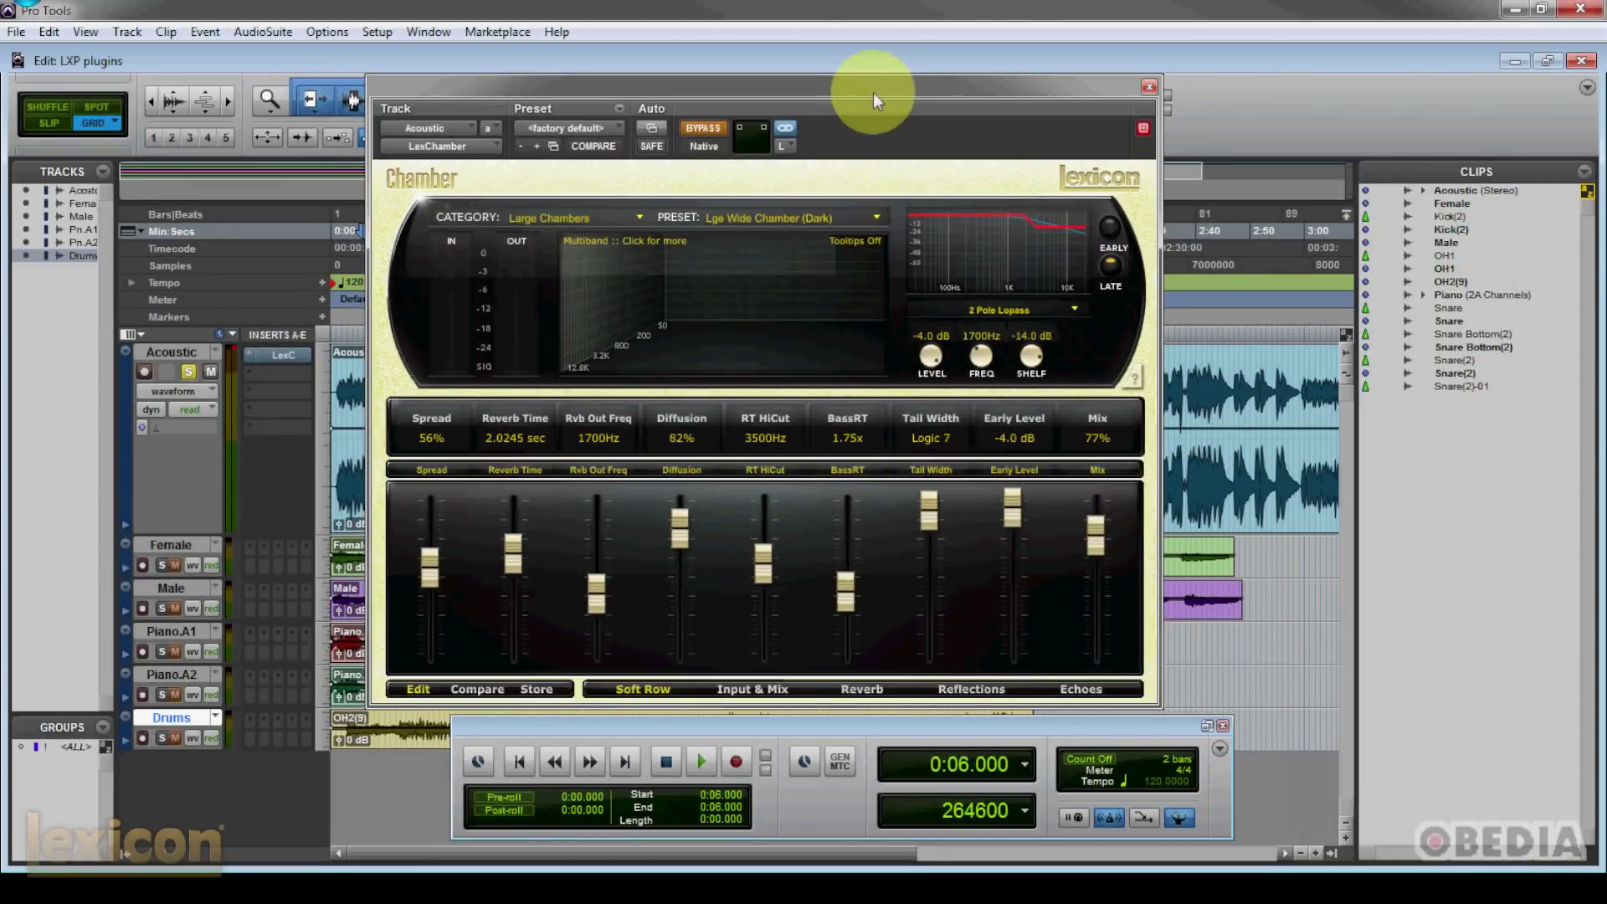
left_click_drag(872, 92, 860, 99)
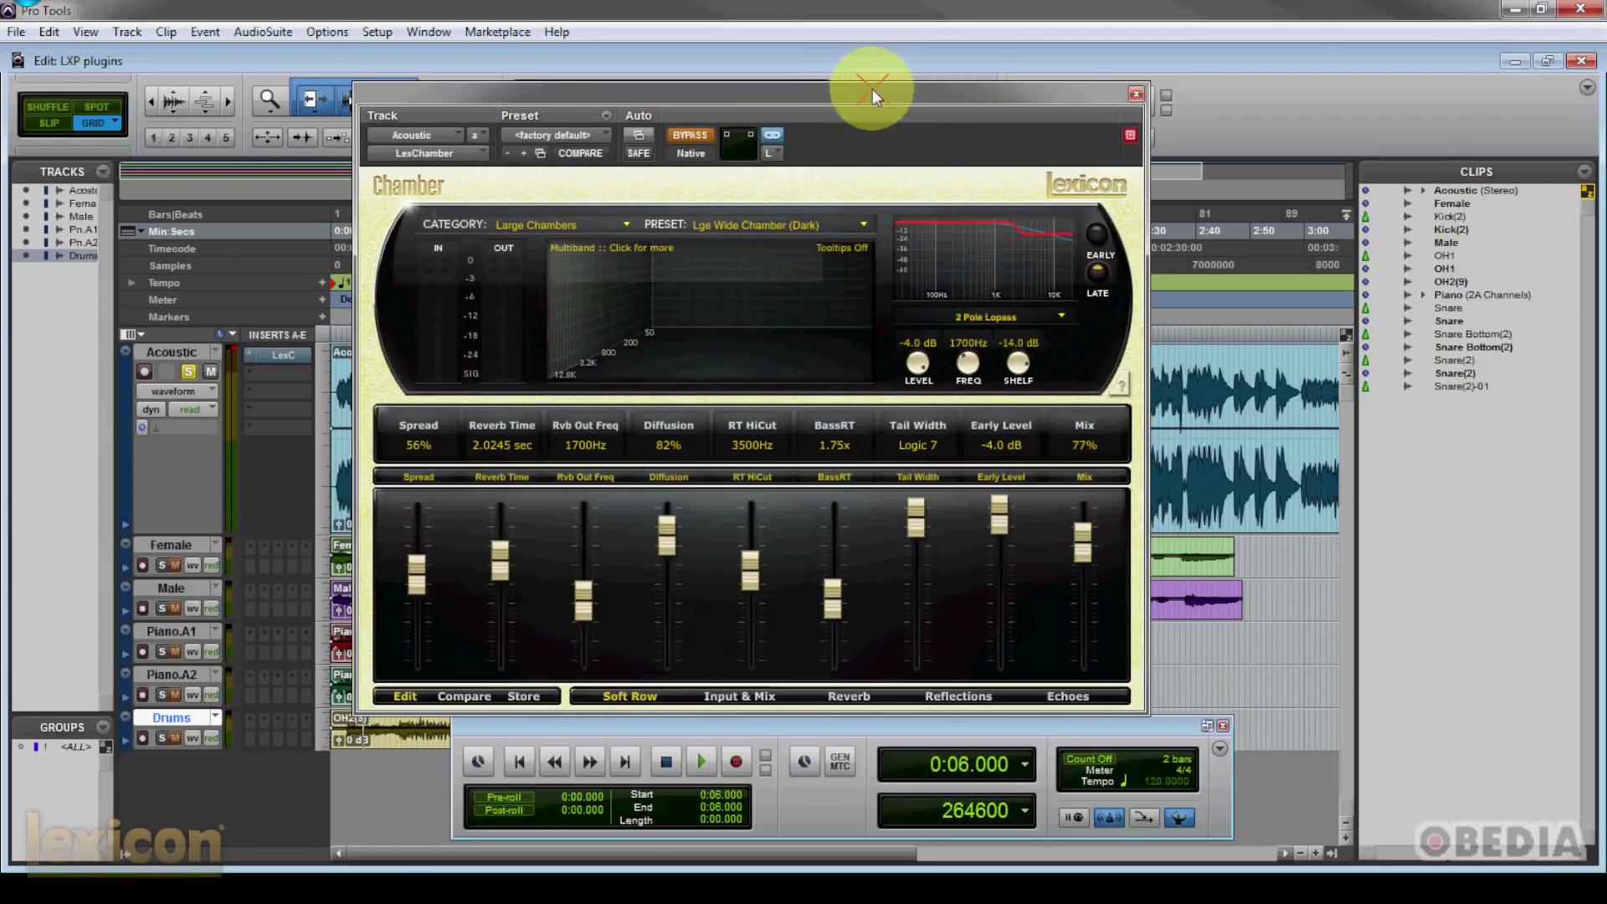
left_click_drag(872, 88, 868, 80)
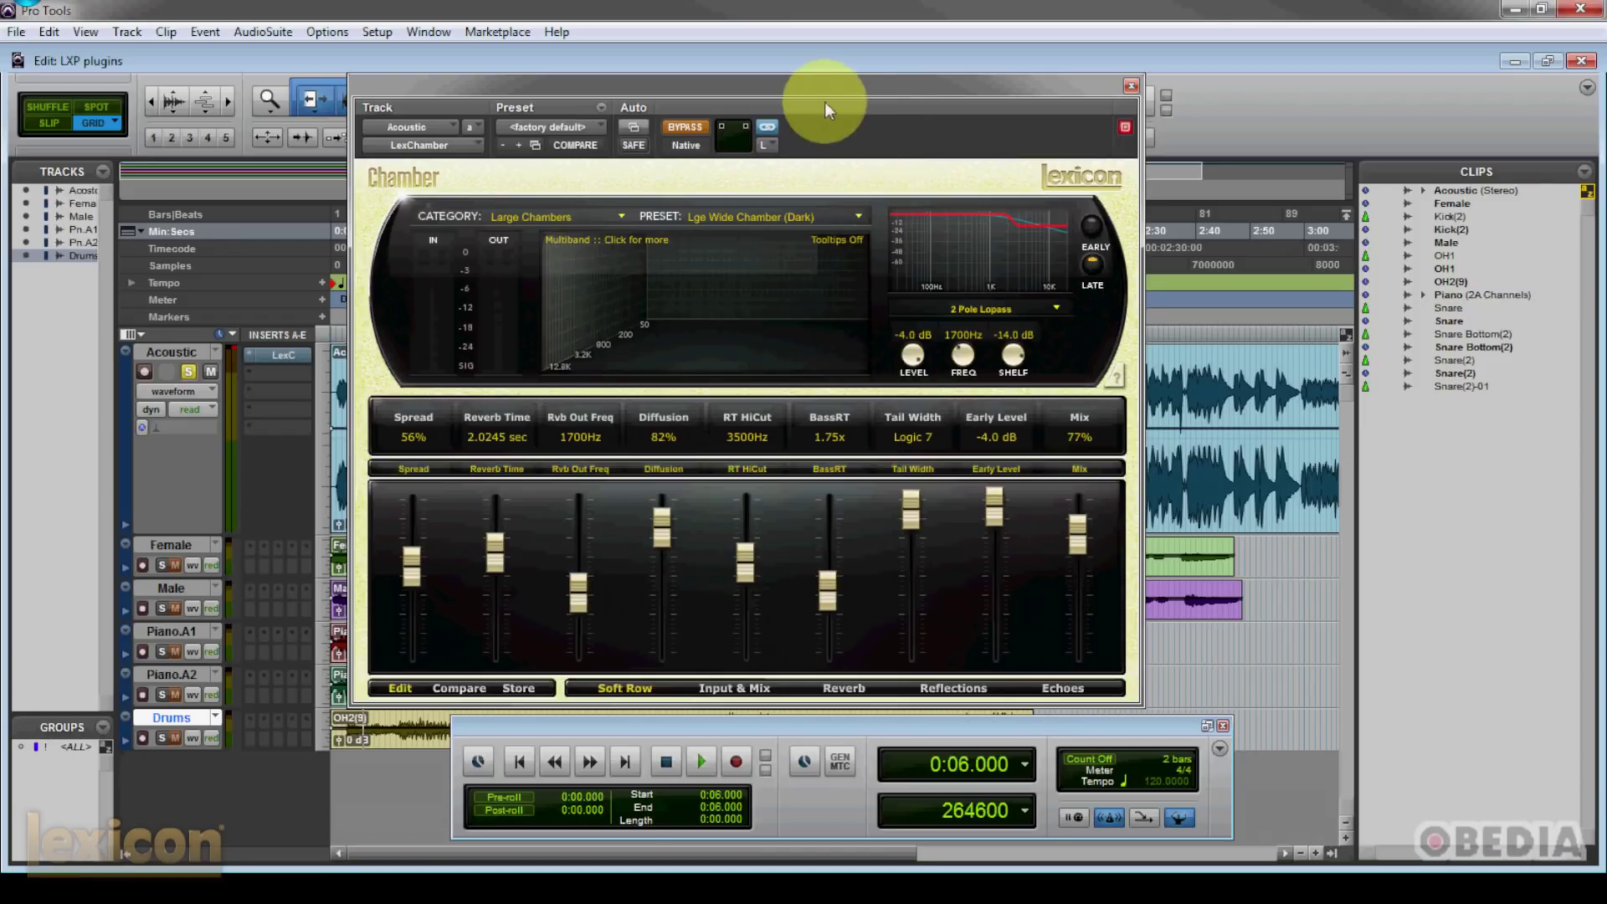
left_click_drag(832, 83, 831, 79)
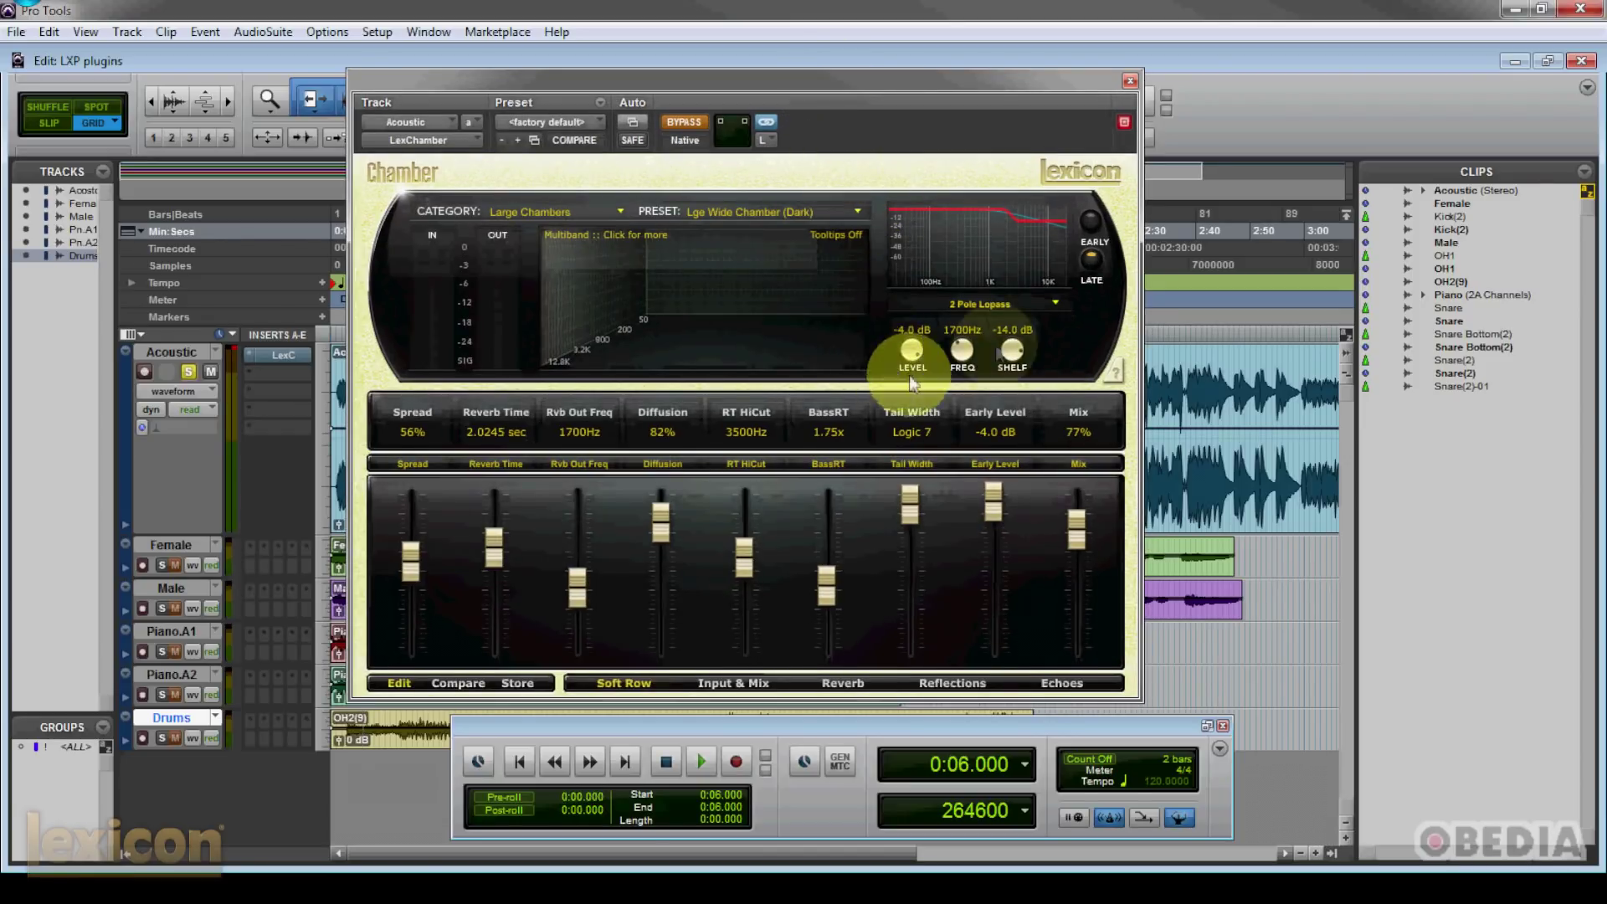
left_click_drag(778, 80, 842, 89)
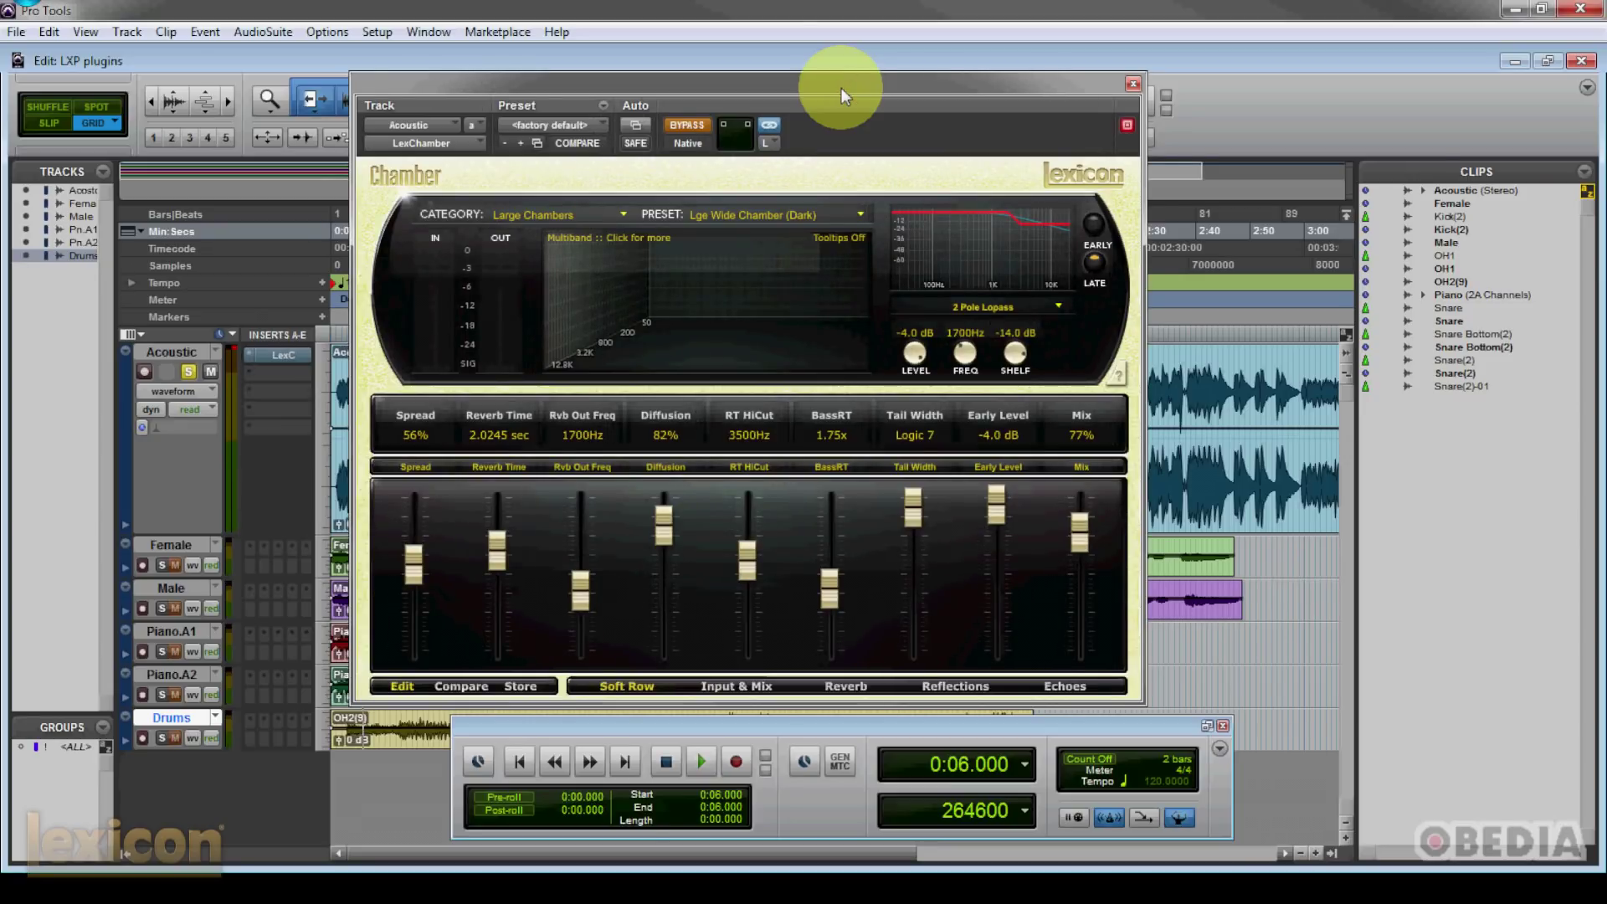
mouse_move(842, 89)
left_mouse_down()
mouse_move(857, 86)
mouse_move(821, 82)
left_mouse_up()
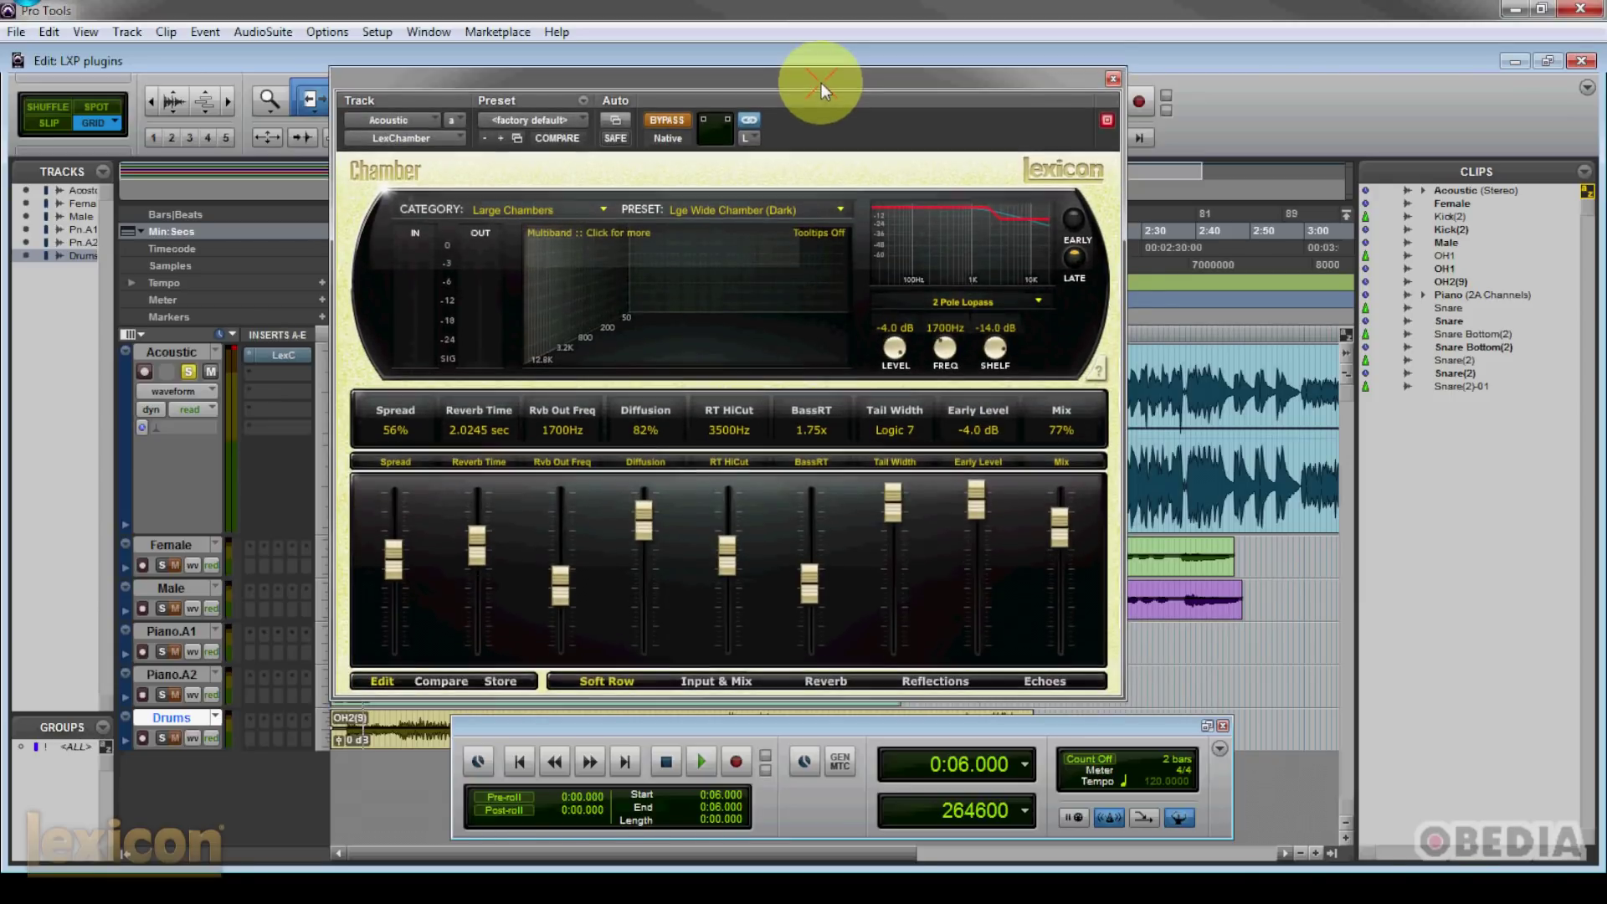